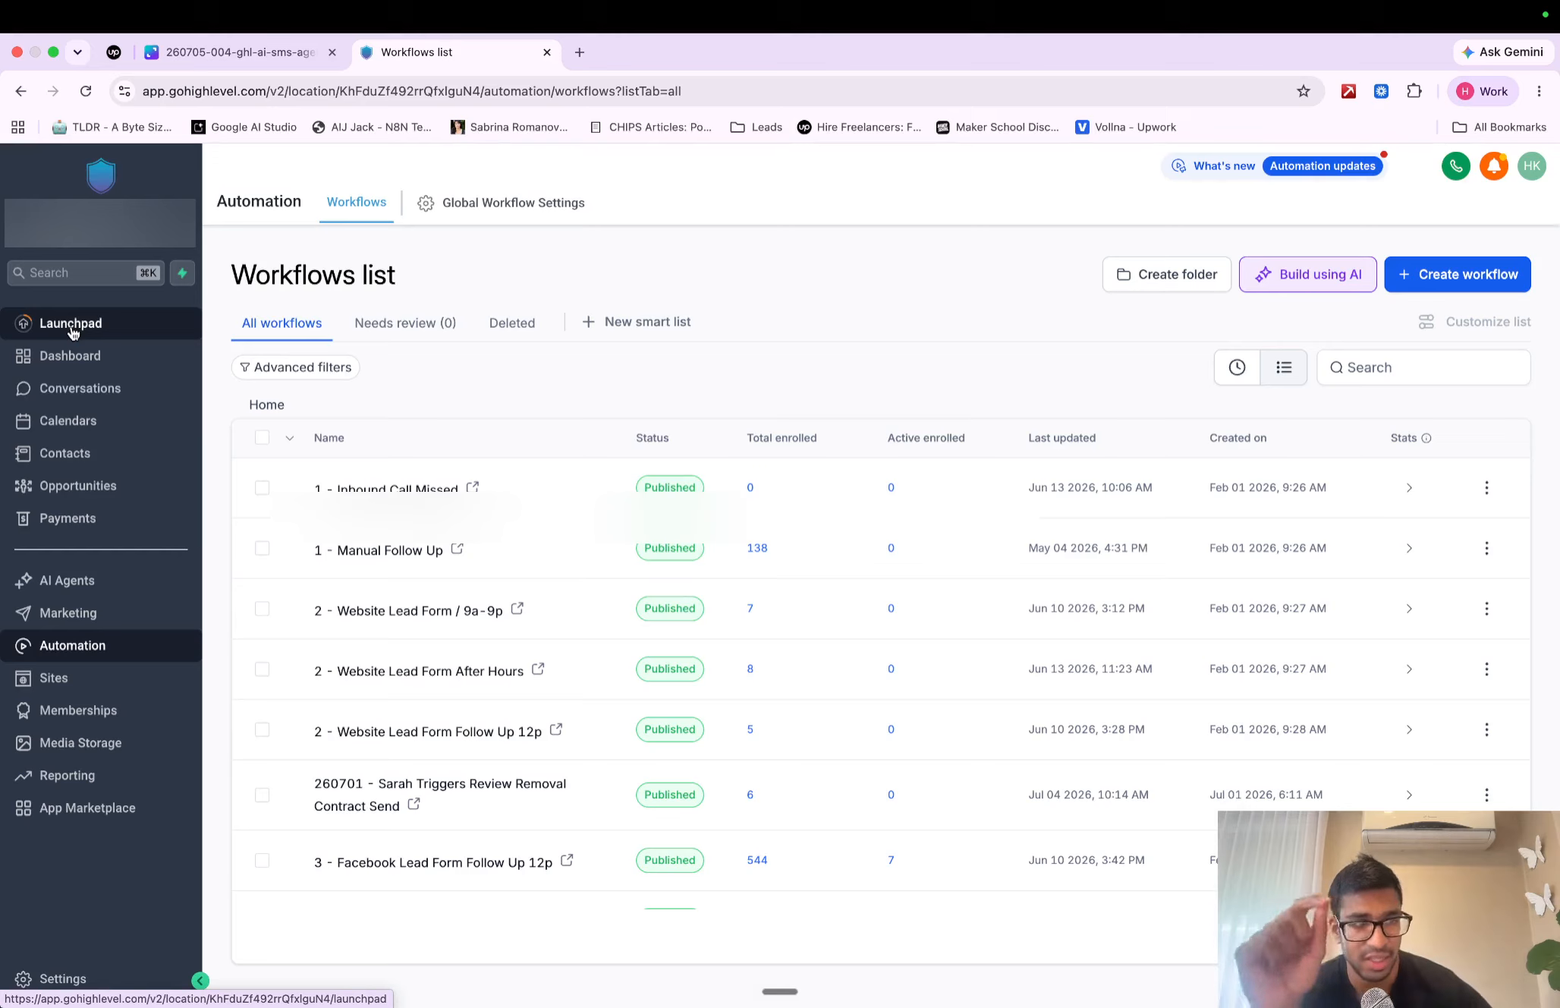
Browse the United States numbers for sale in the phone system settings, select a $2.15 toll-free one, and leave without buying.
{"action": "left_click", "coordinate": [34, 979]}
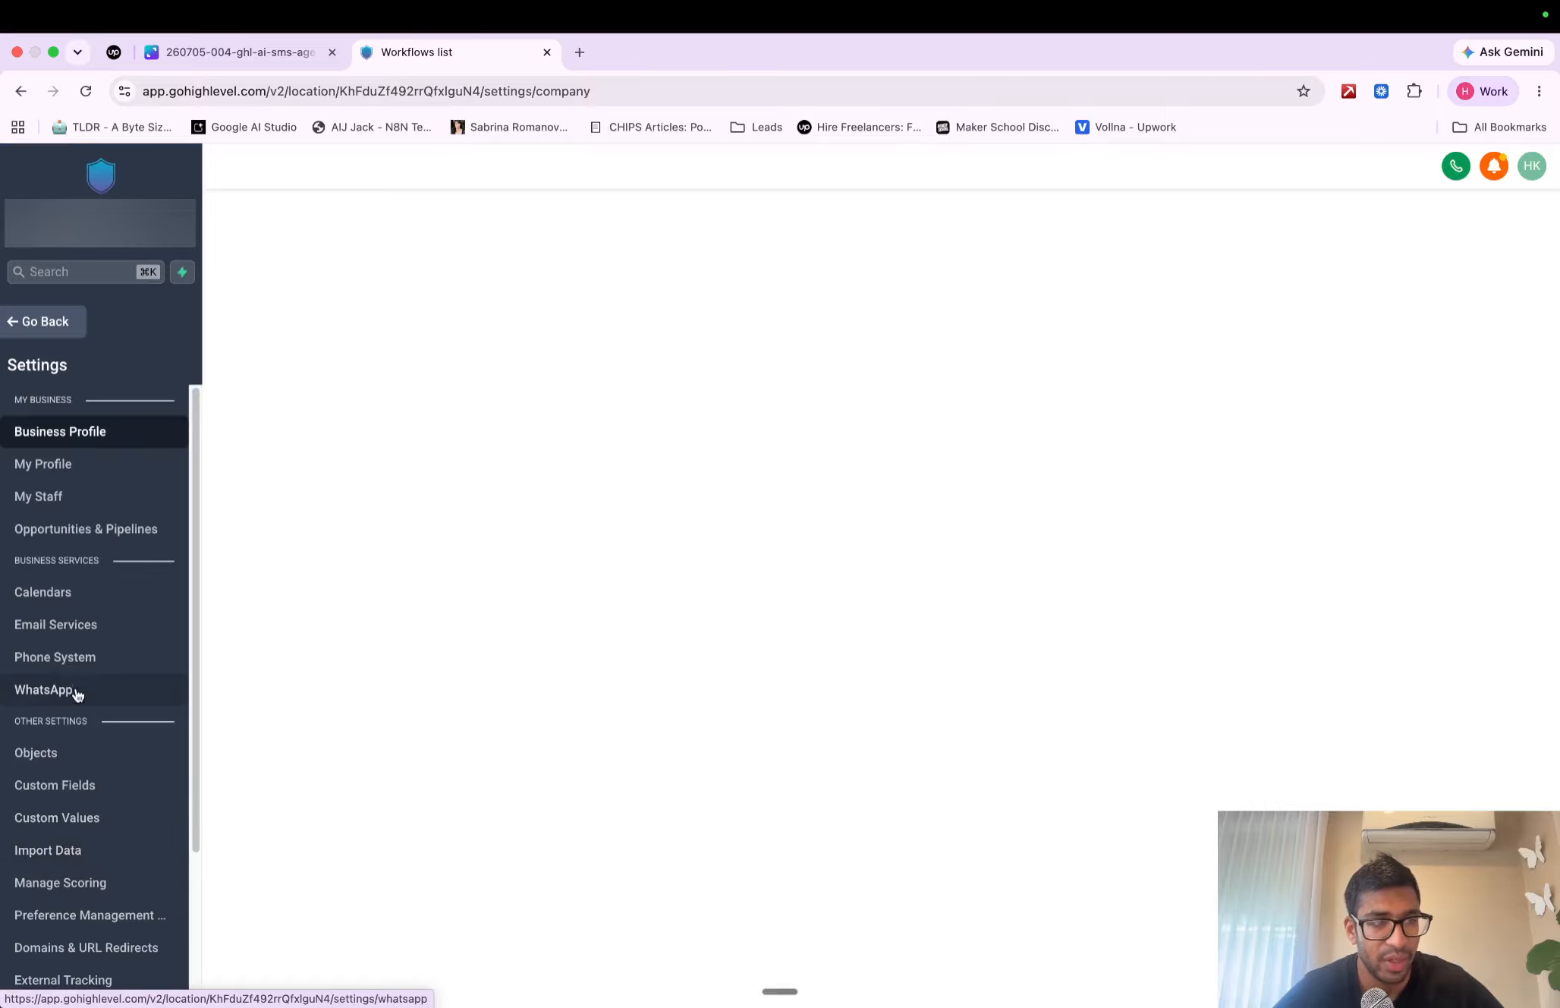
{"action": "left_click", "coordinate": [81, 664]}
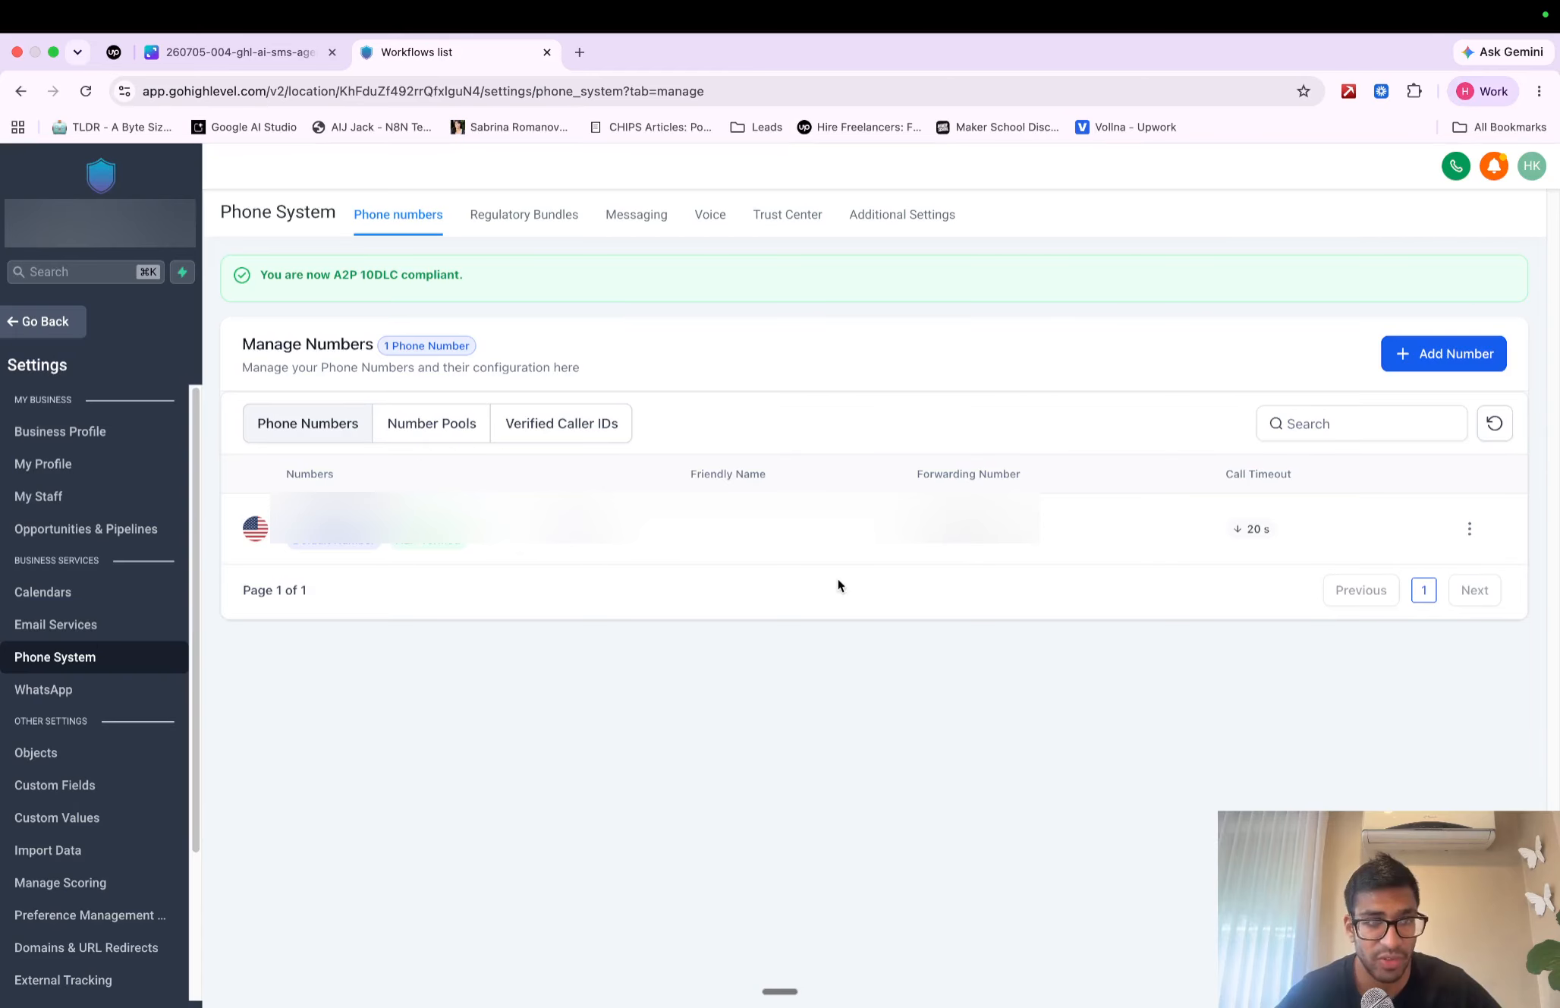
{"action": "left_click", "coordinate": [1413, 356]}
{"action": "left_click", "coordinate": [1413, 400]}
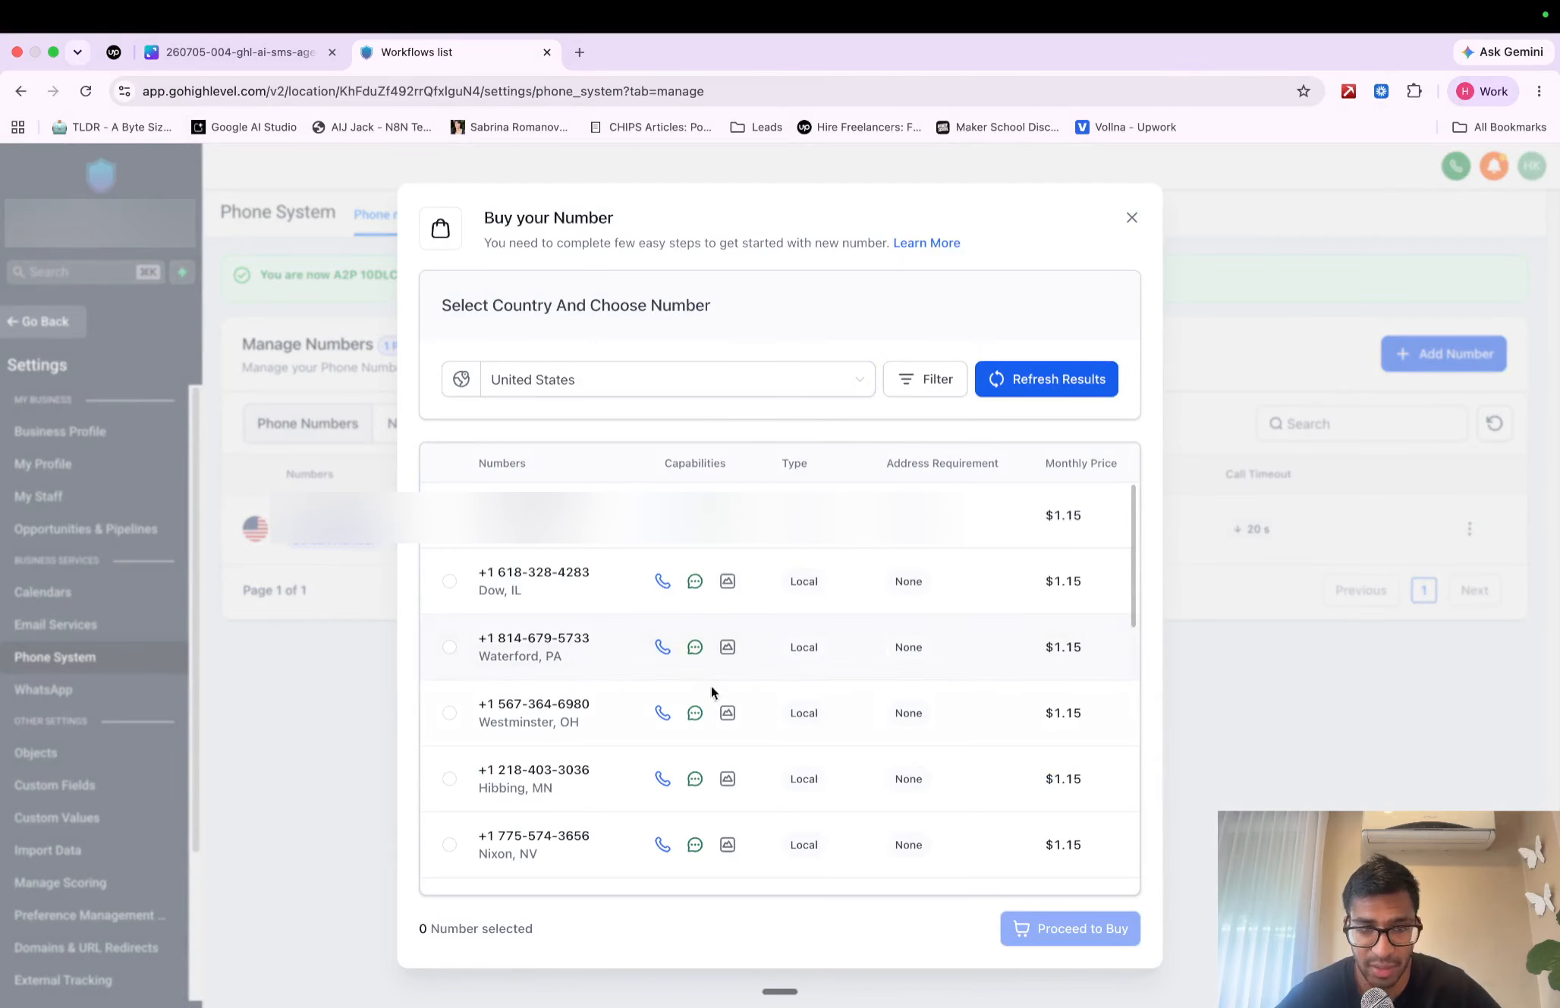
{"action": "scroll", "coordinate": [711, 690], "scroll_direction": "down", "scroll_amount": 10}
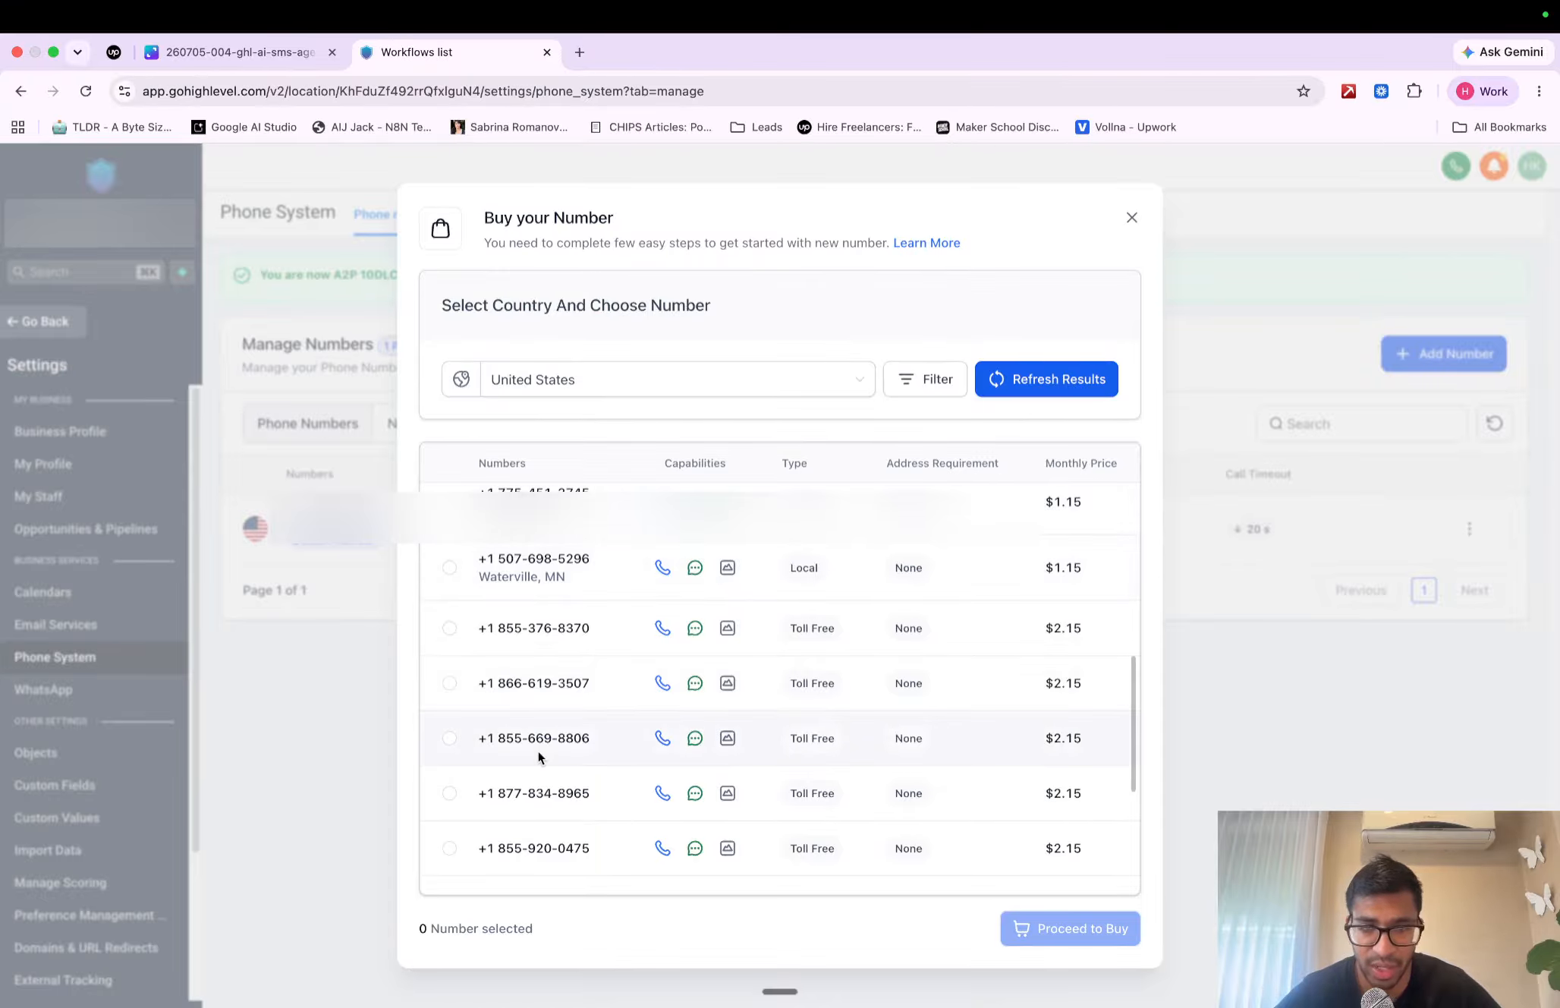
{"action": "left_click", "coordinate": [449, 738]}
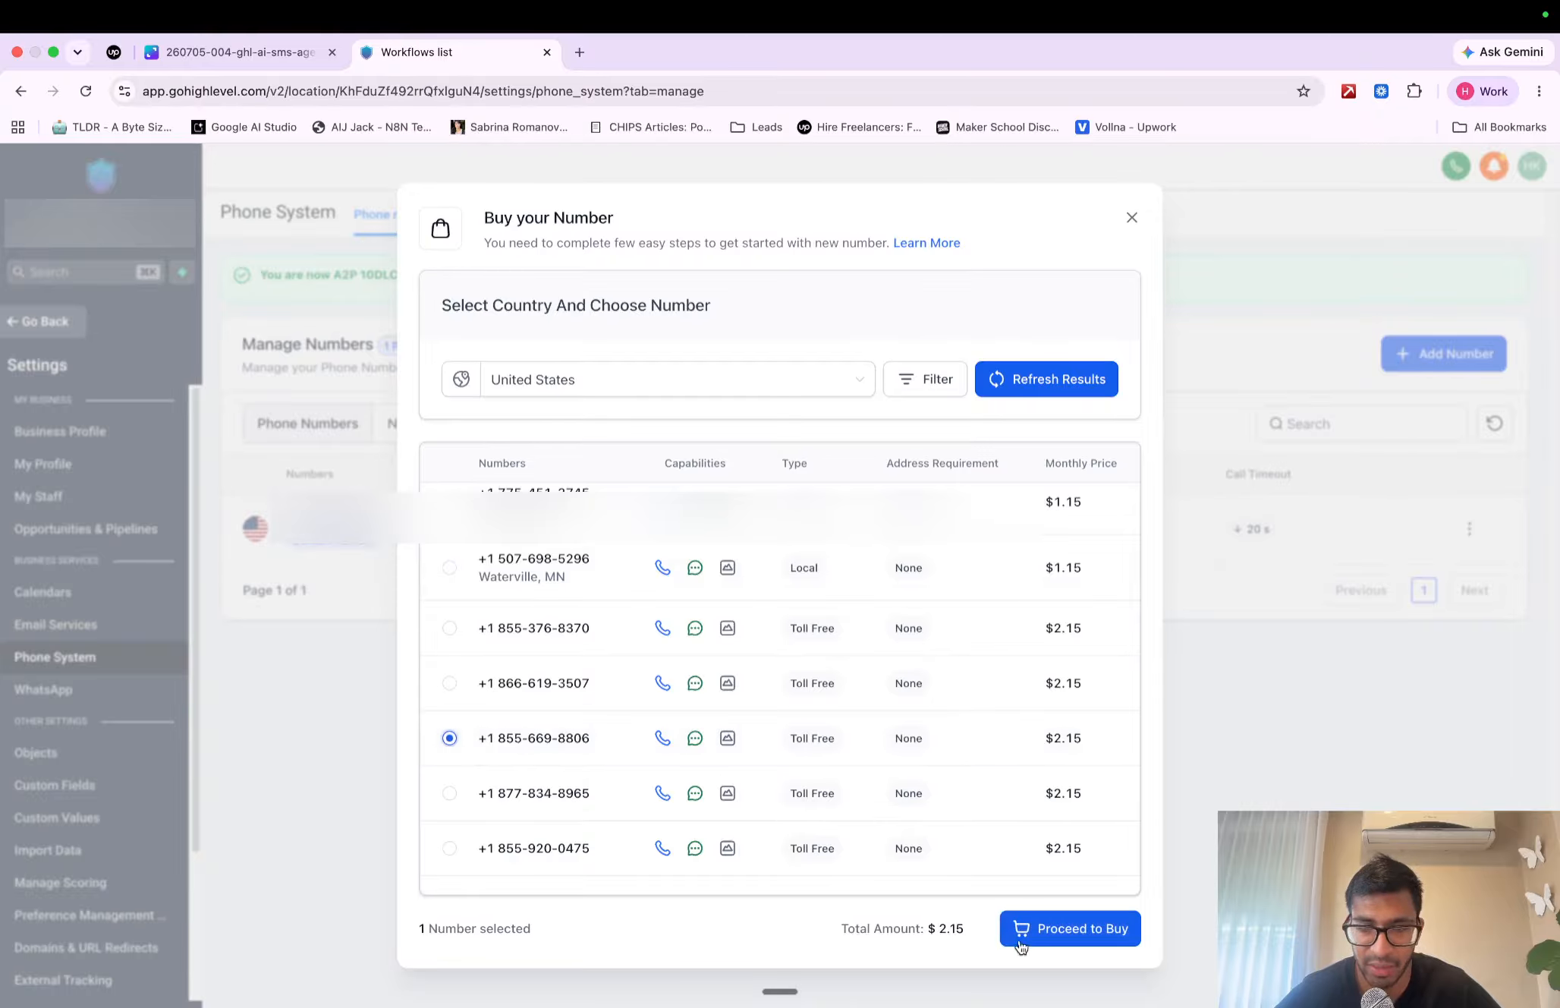
{"action": "left_click", "coordinate": [1133, 219]}
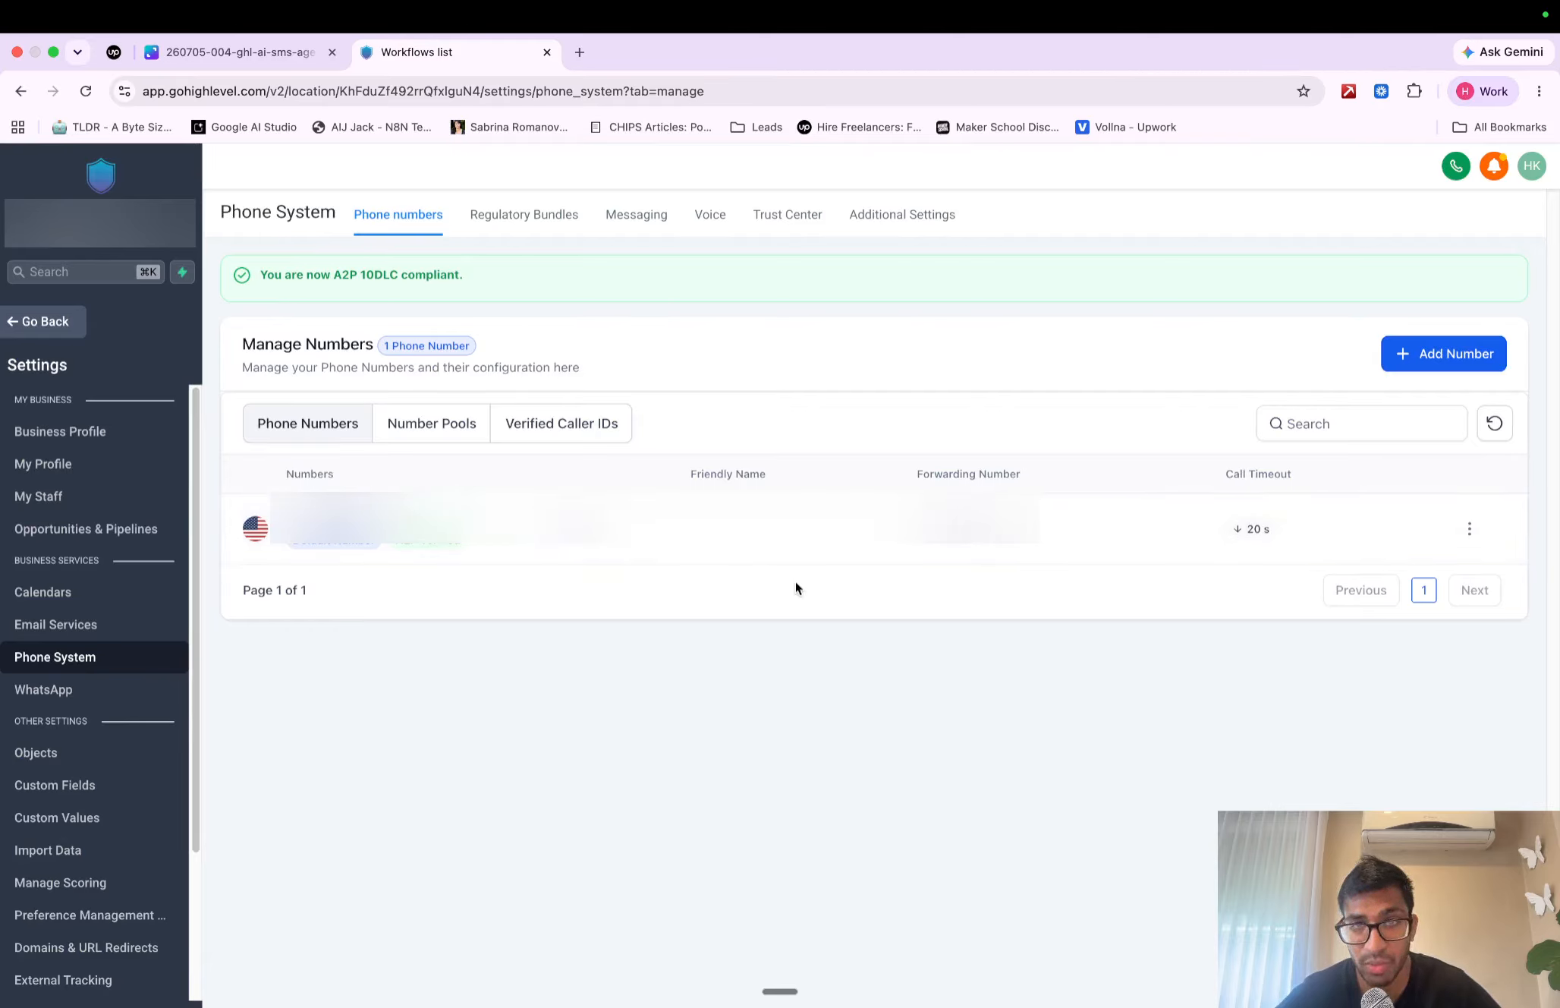
Review the existing phone number's basic details, call forwarding and advanced settings, then close its configuration unchanged.
{"action": "left_click", "coordinate": [1470, 529]}
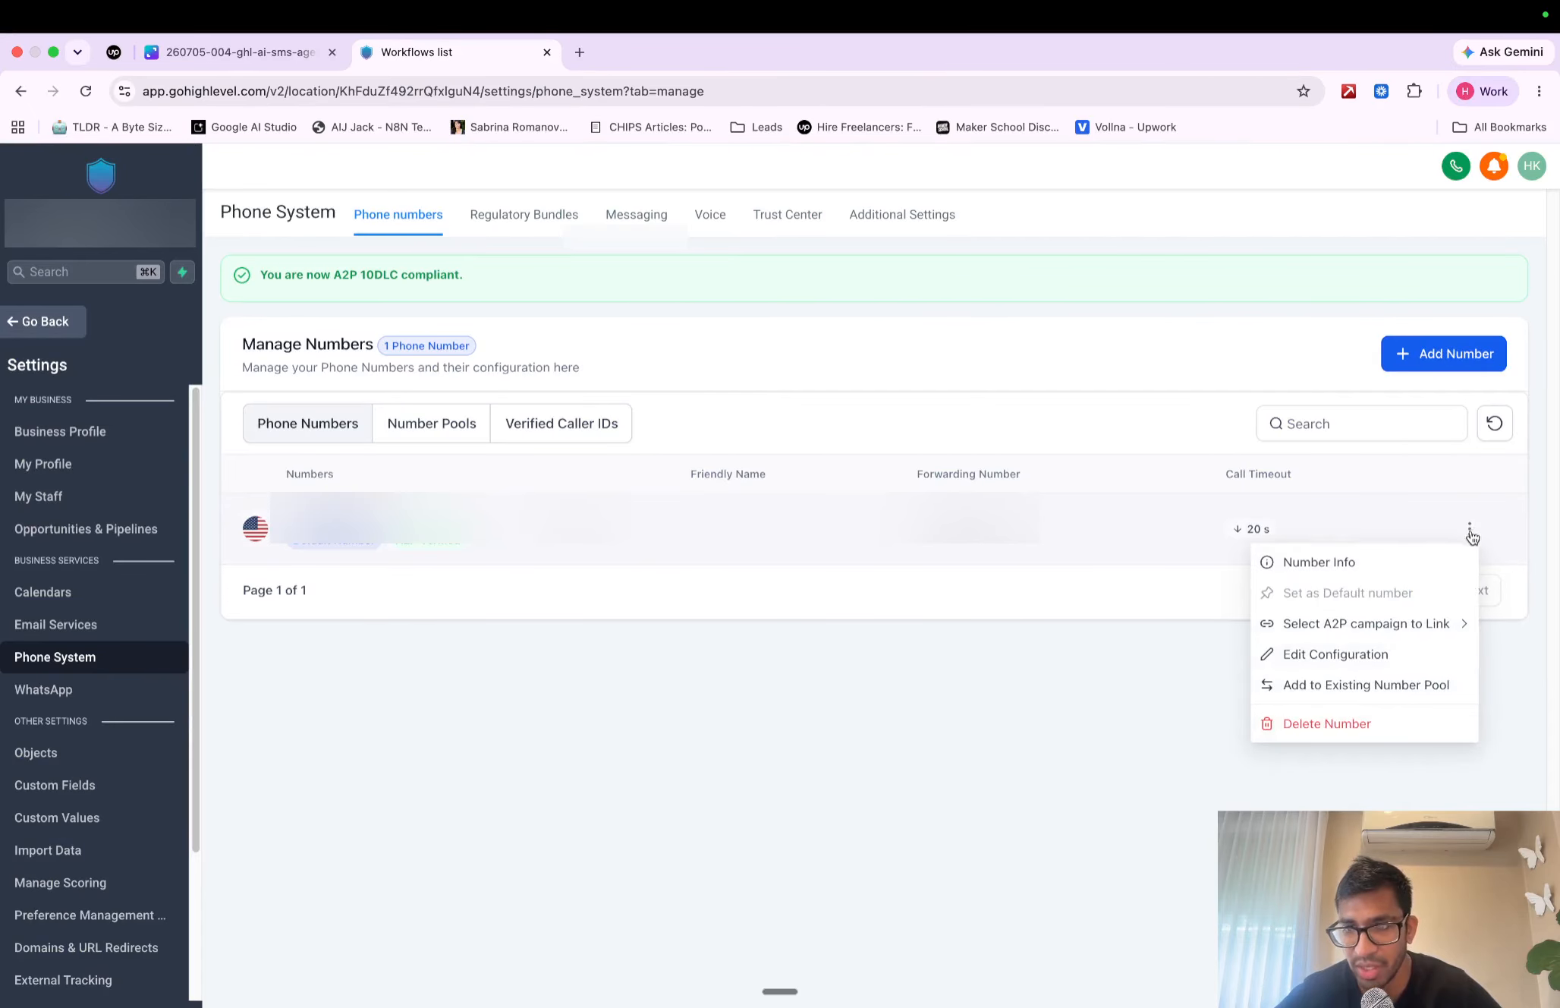
{"action": "left_click", "coordinate": [1411, 657]}
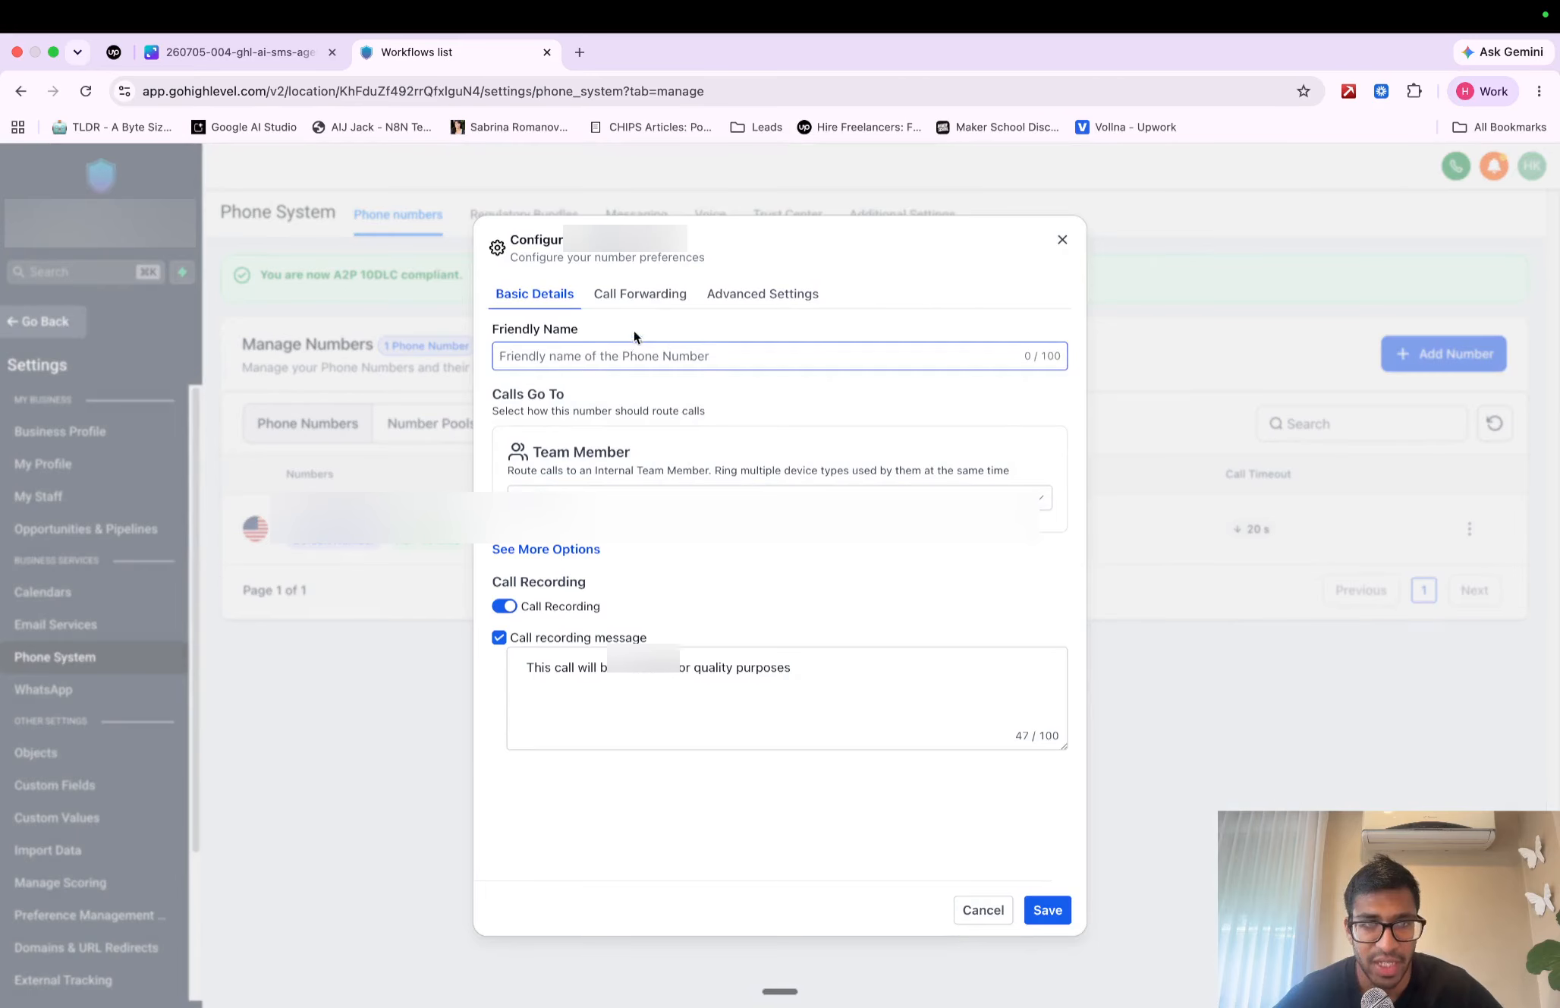
{"action": "left_click", "coordinate": [630, 297]}
{"action": "left_click", "coordinate": [770, 298]}
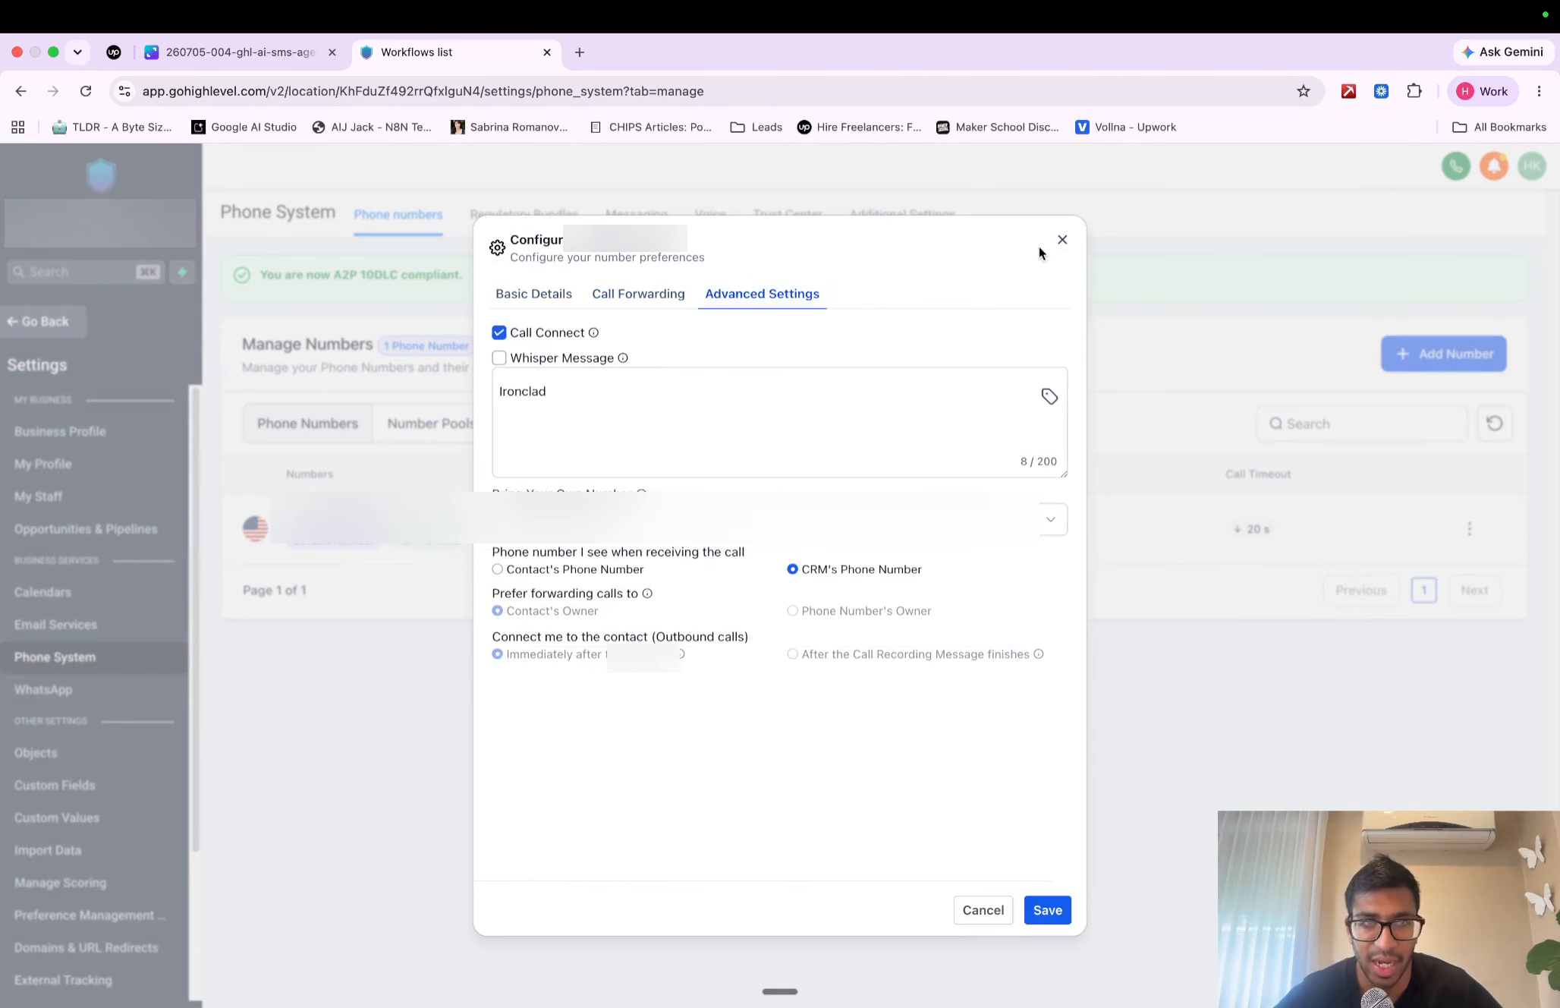
{"action": "left_click", "coordinate": [1060, 241]}
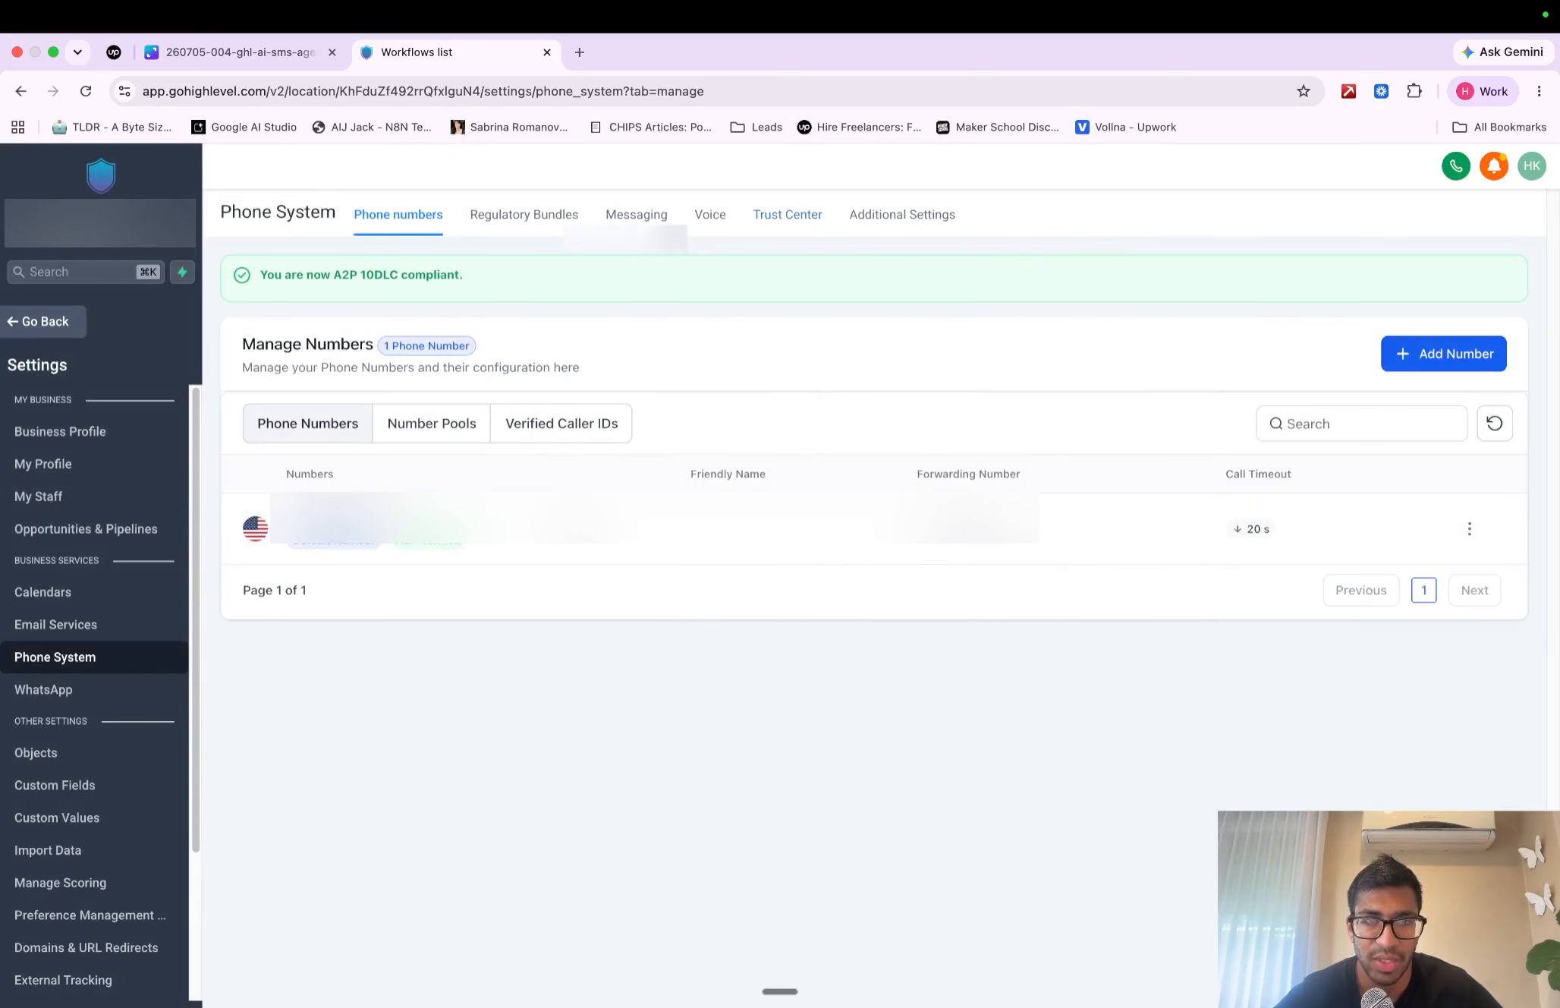
Check the Regulatory Bundles and the A2P Messaging brand and campaign registration status in the Trust Center.
{"action": "left_click", "coordinate": [513, 216]}
{"action": "left_click", "coordinate": [788, 215]}
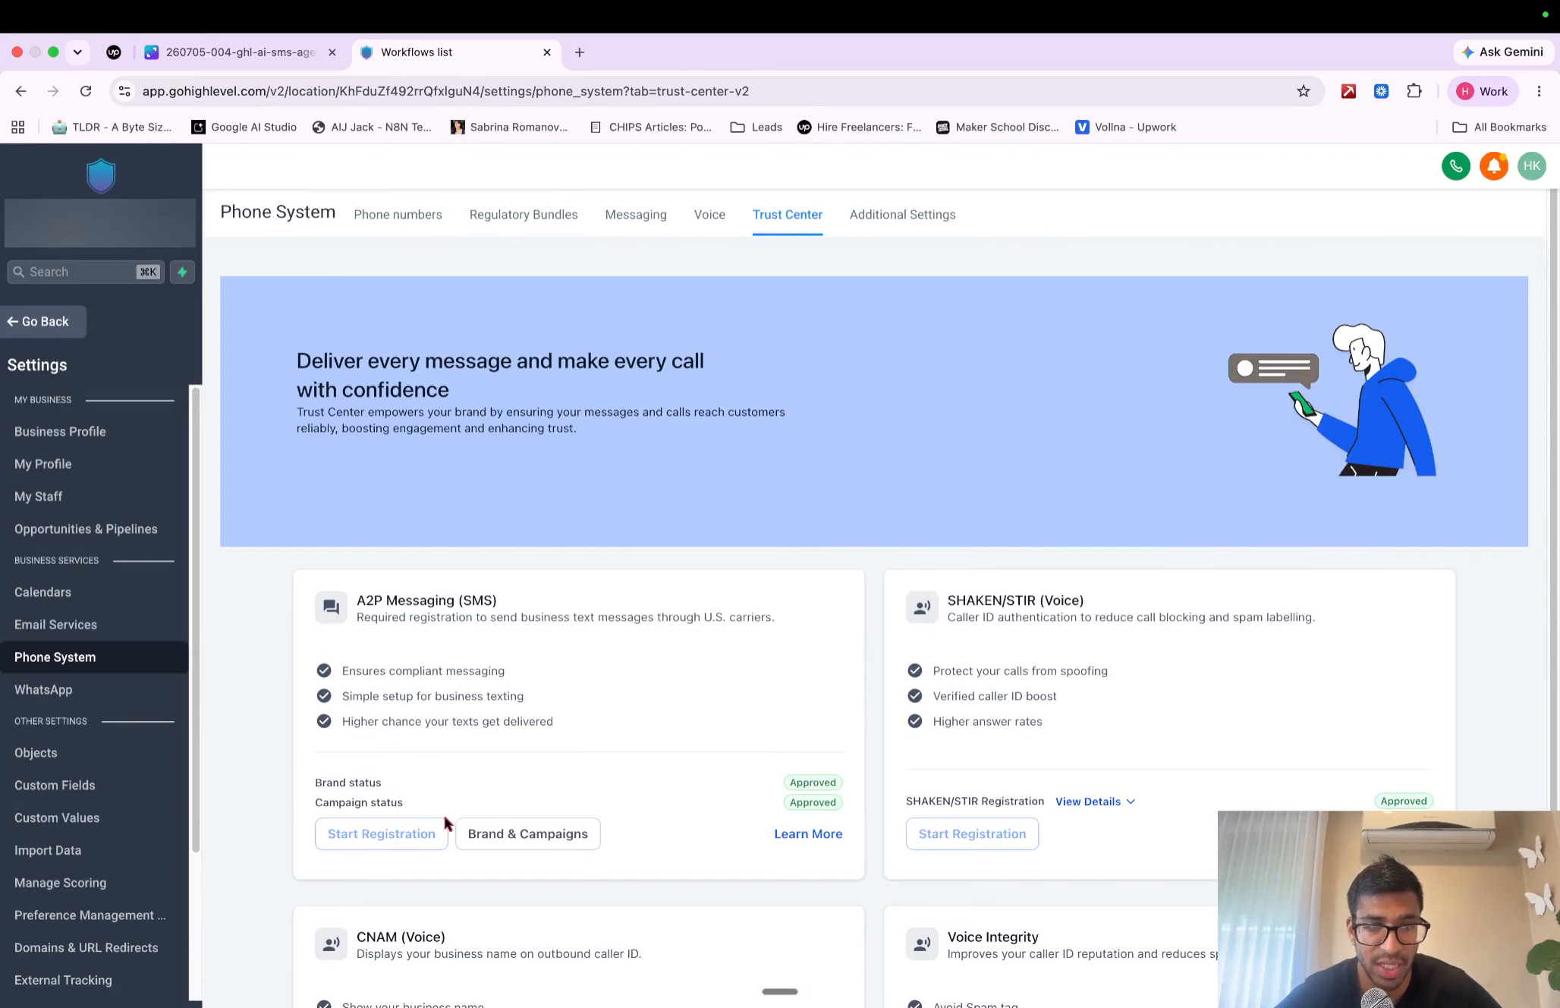
{"action": "mouse_move", "coordinate": [410, 767]}
{"action": "left_mouse_down"}
{"action": "mouse_move", "coordinate": [470, 904]}
{"action": "mouse_move", "coordinate": [901, 758]}
{"action": "mouse_move", "coordinate": [455, 738]}
{"action": "mouse_move", "coordinate": [438, 759]}
{"action": "left_mouse_up"}
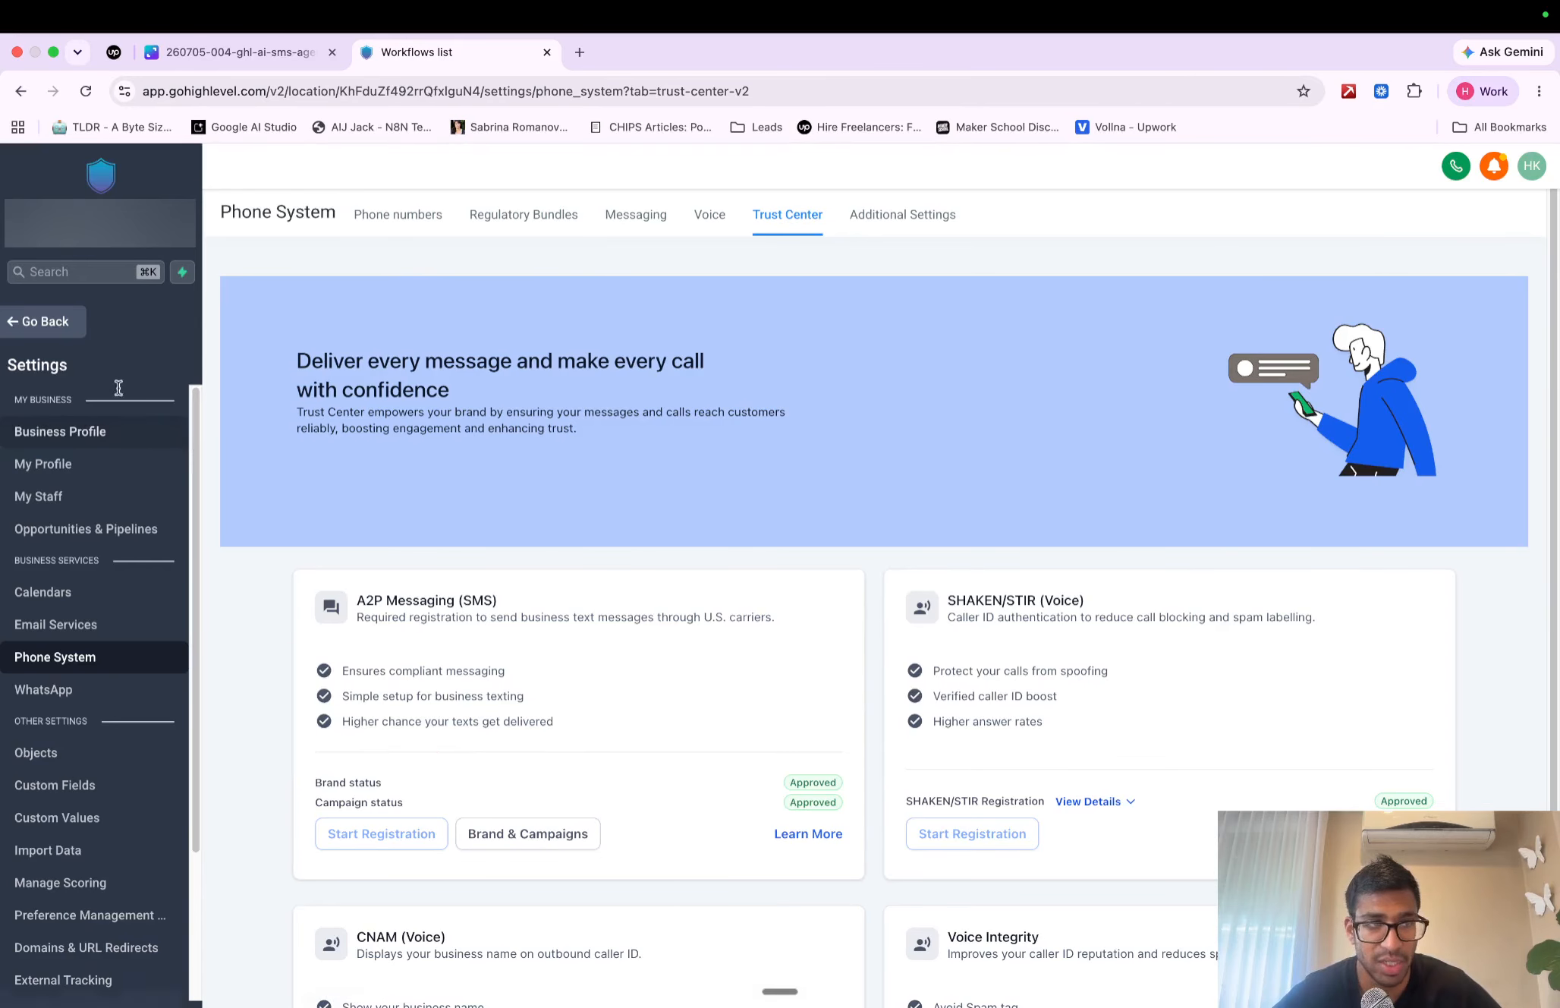
Return to the automation workflows list and open the "2 - Website Lead Form / 9a-9p" workflow.
{"action": "left_click", "coordinate": [58, 325]}
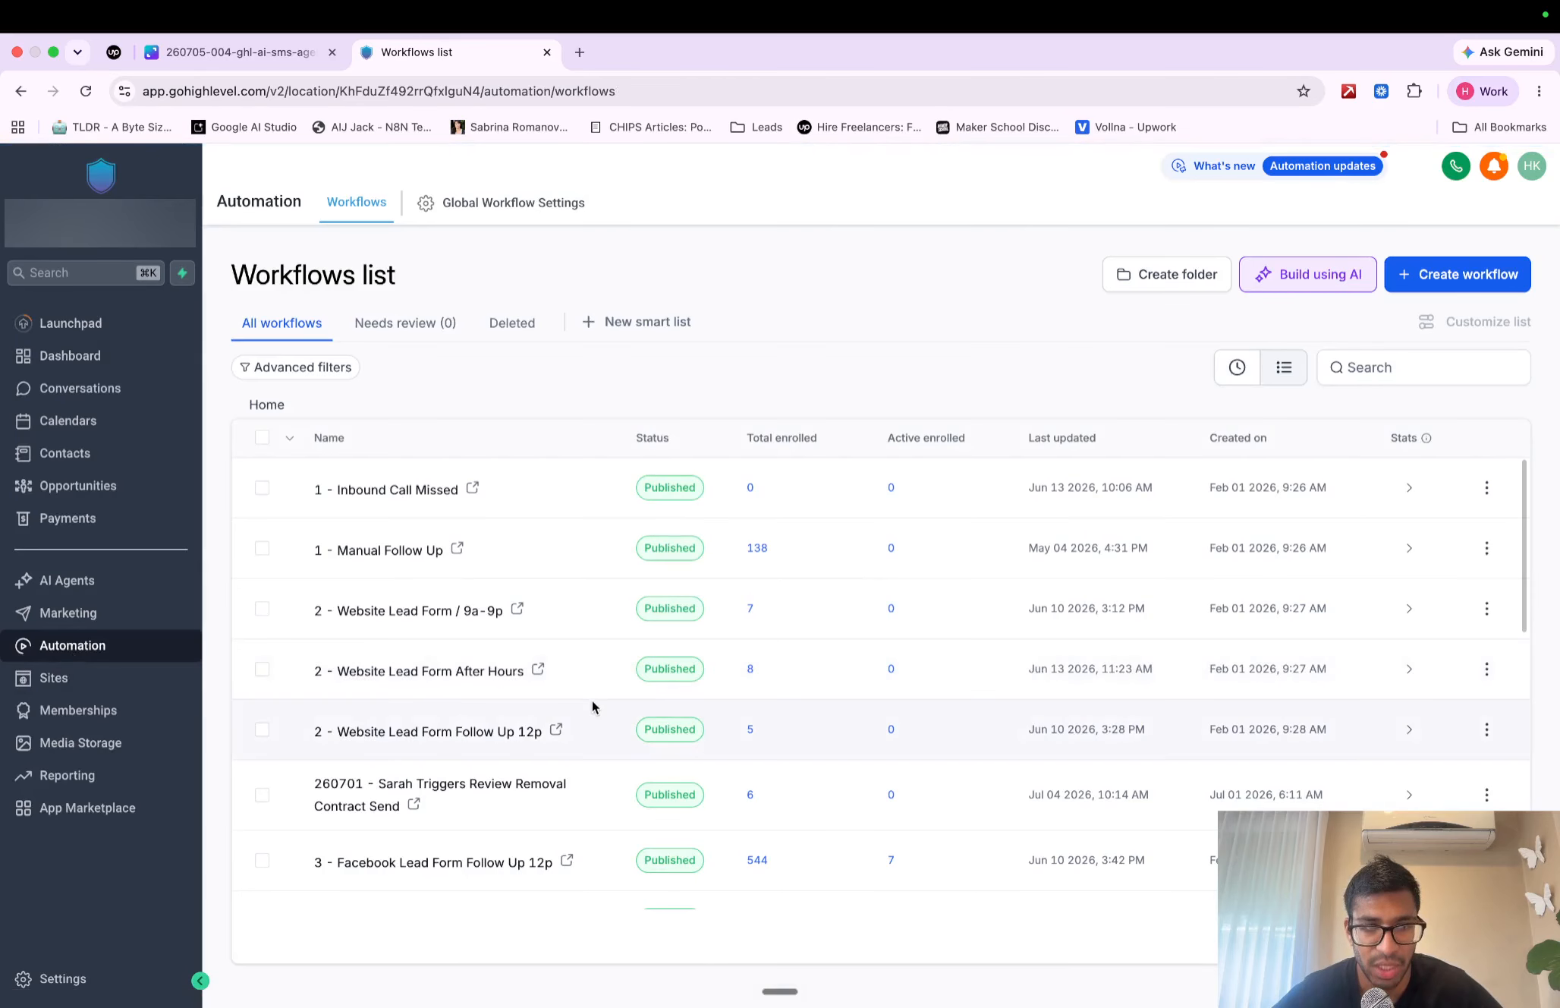
{"action": "scroll", "coordinate": [591, 692], "scroll_direction": "down", "scroll_amount": 5}
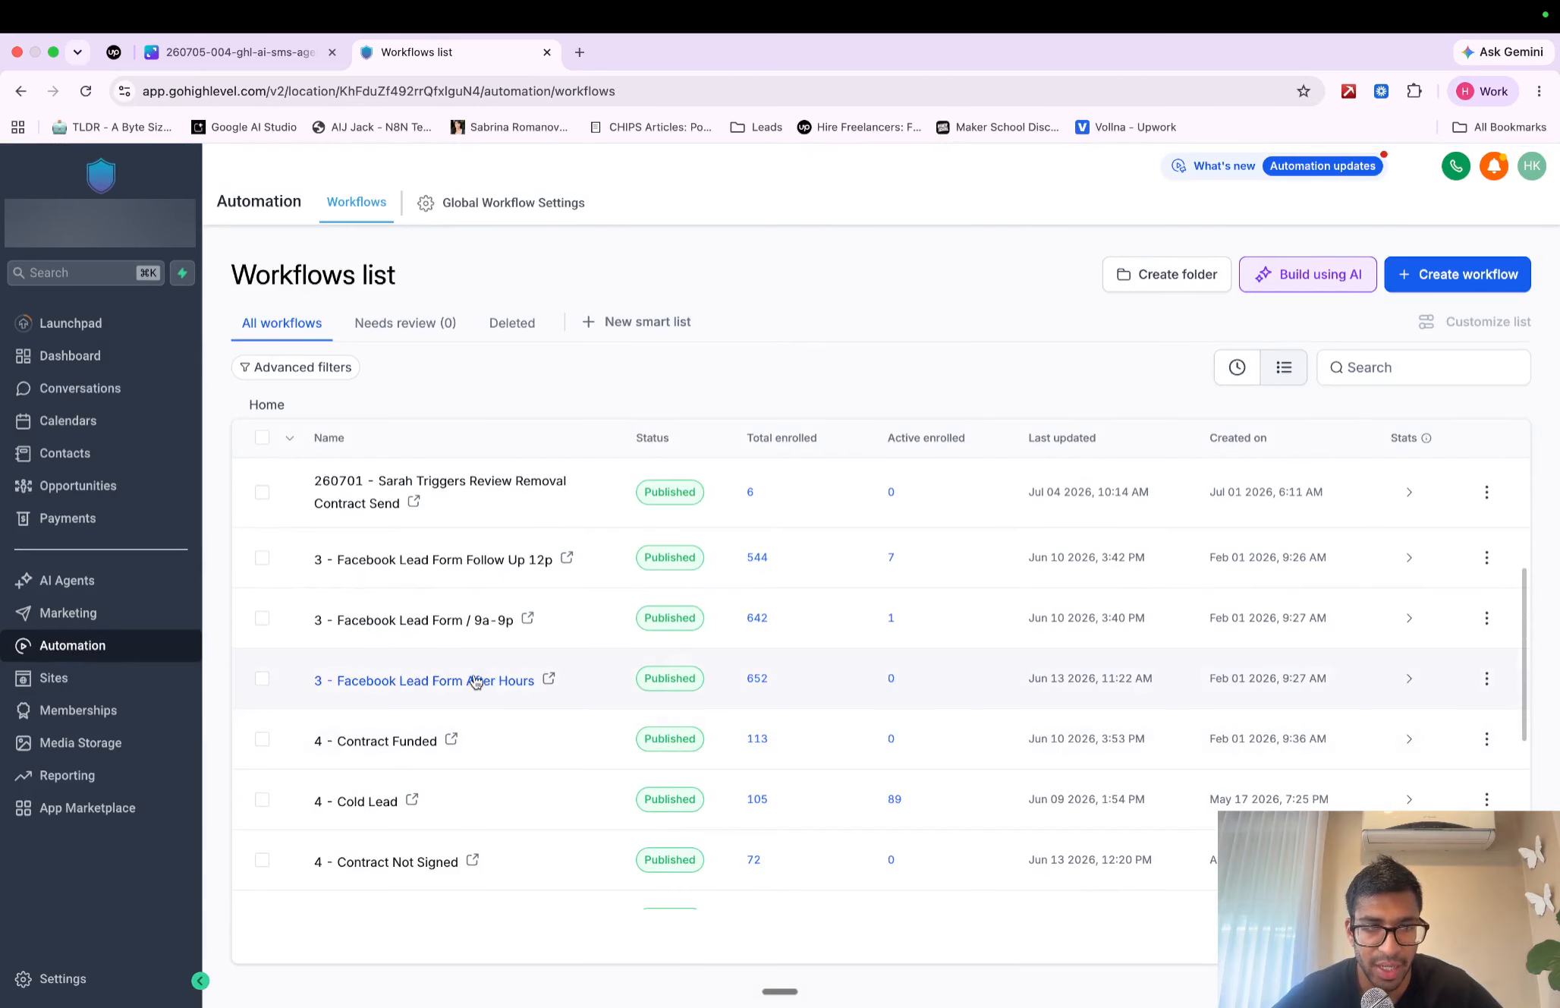
{"action": "scroll", "coordinate": [523, 627], "scroll_direction": "up", "scroll_amount": 2}
{"action": "scroll", "coordinate": [523, 634], "scroll_direction": "up", "scroll_amount": 3}
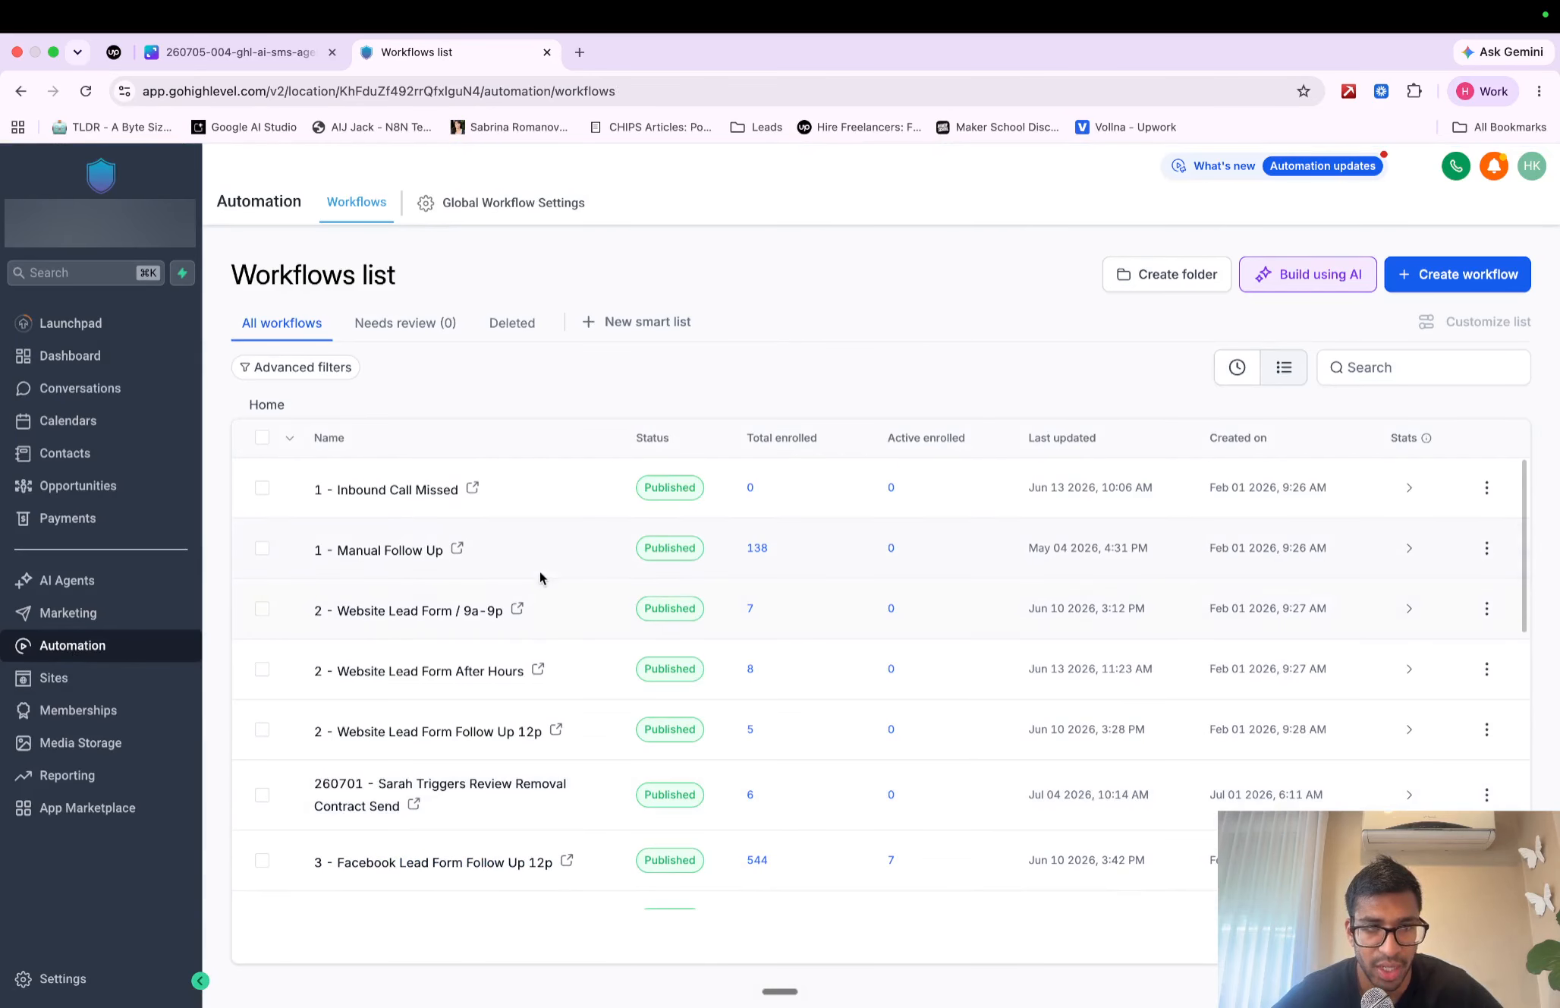
{"action": "left_click", "coordinate": [453, 617]}
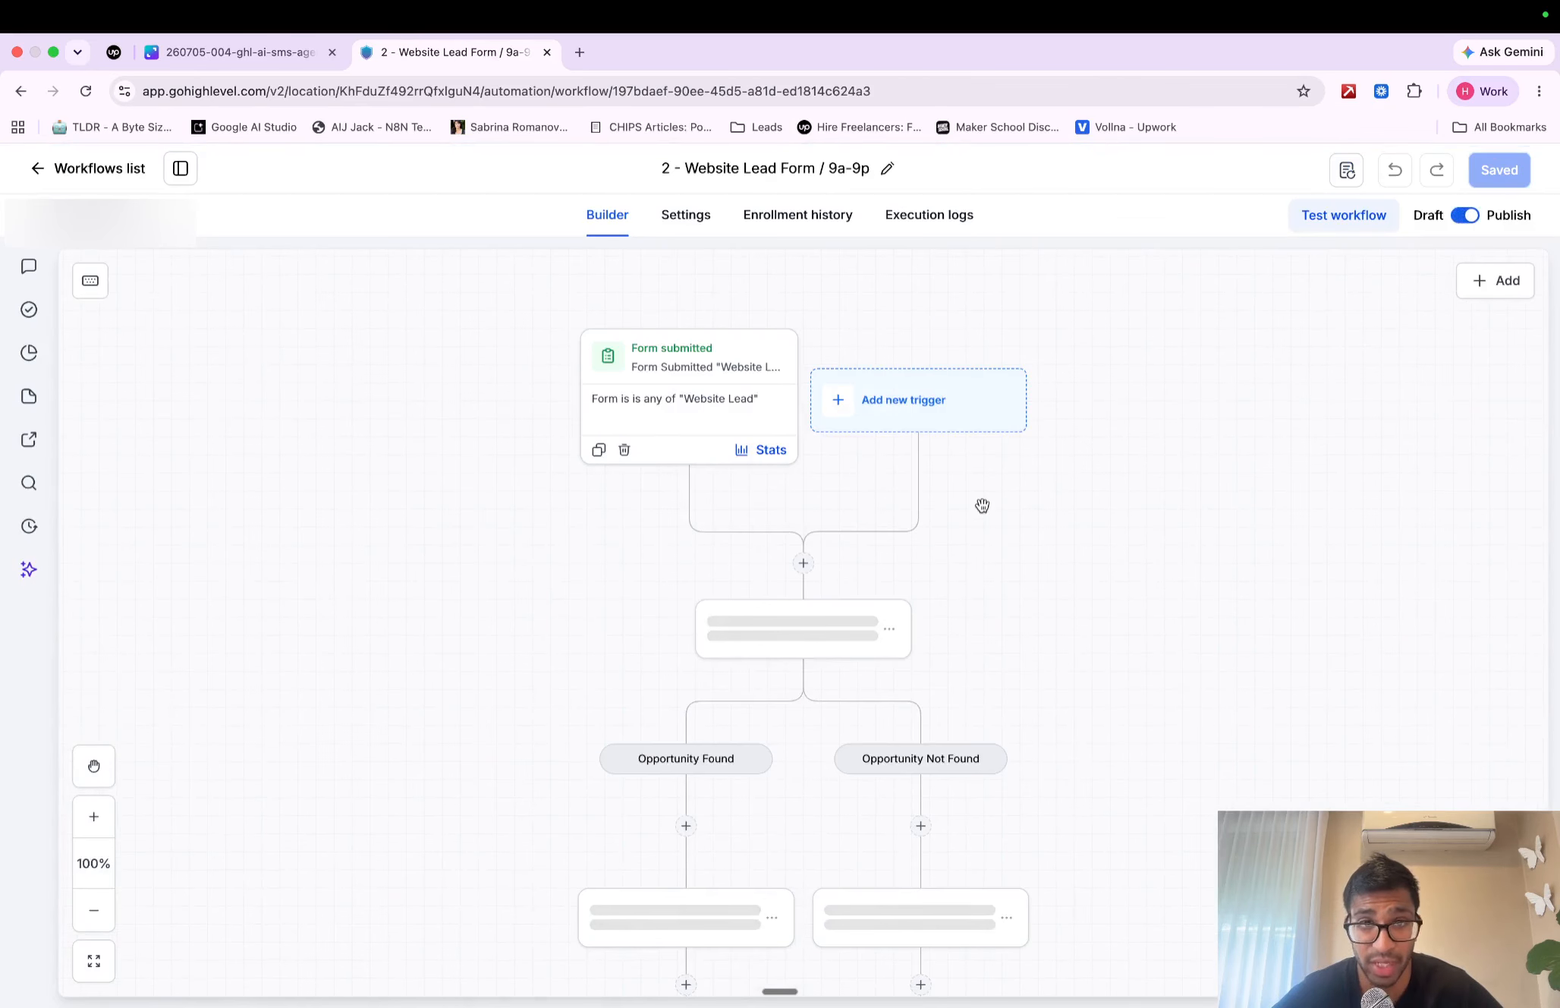
Examine the workflow from its Form submitted trigger through the tag, SMS and wait actions to the final Add to Workflow action.
{"action": "mouse_move", "coordinate": [741, 286]}
{"action": "left_mouse_down"}
{"action": "mouse_move", "coordinate": [448, 349]}
{"action": "mouse_move", "coordinate": [857, 489]}
{"action": "mouse_move", "coordinate": [847, 307]}
{"action": "mouse_move", "coordinate": [707, 280]}
{"action": "left_mouse_up"}
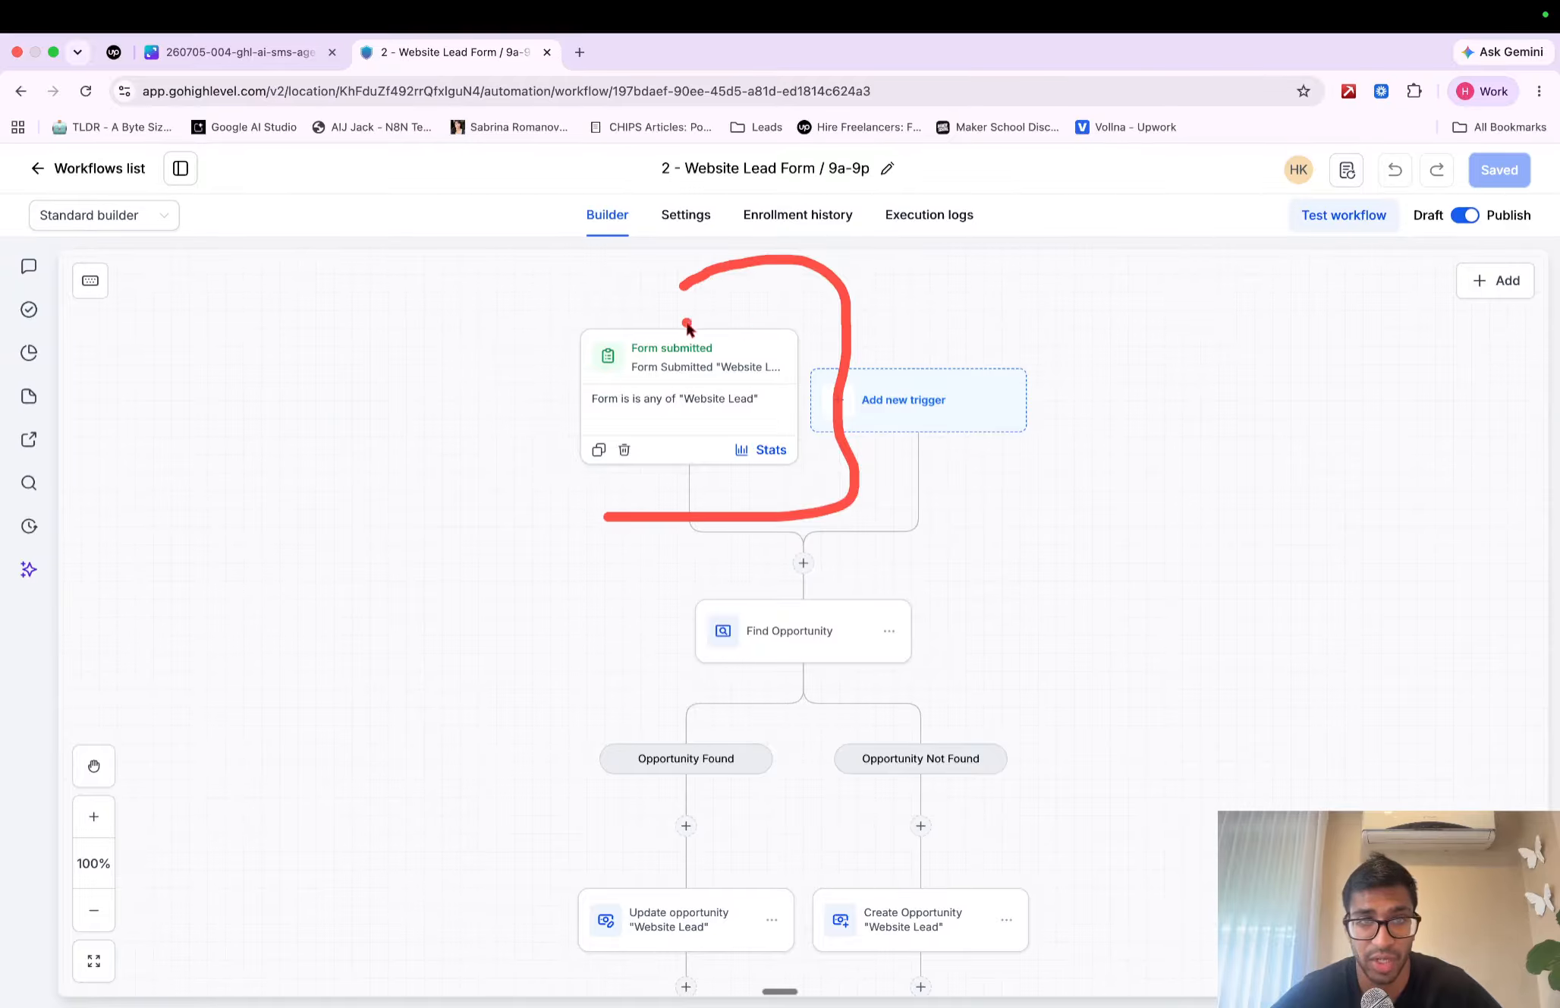
{"action": "mouse_move", "coordinate": [749, 262]}
{"action": "left_mouse_down"}
{"action": "mouse_move", "coordinate": [683, 287]}
{"action": "mouse_move", "coordinate": [676, 332]}
{"action": "mouse_move", "coordinate": [896, 286]}
{"action": "left_mouse_up"}
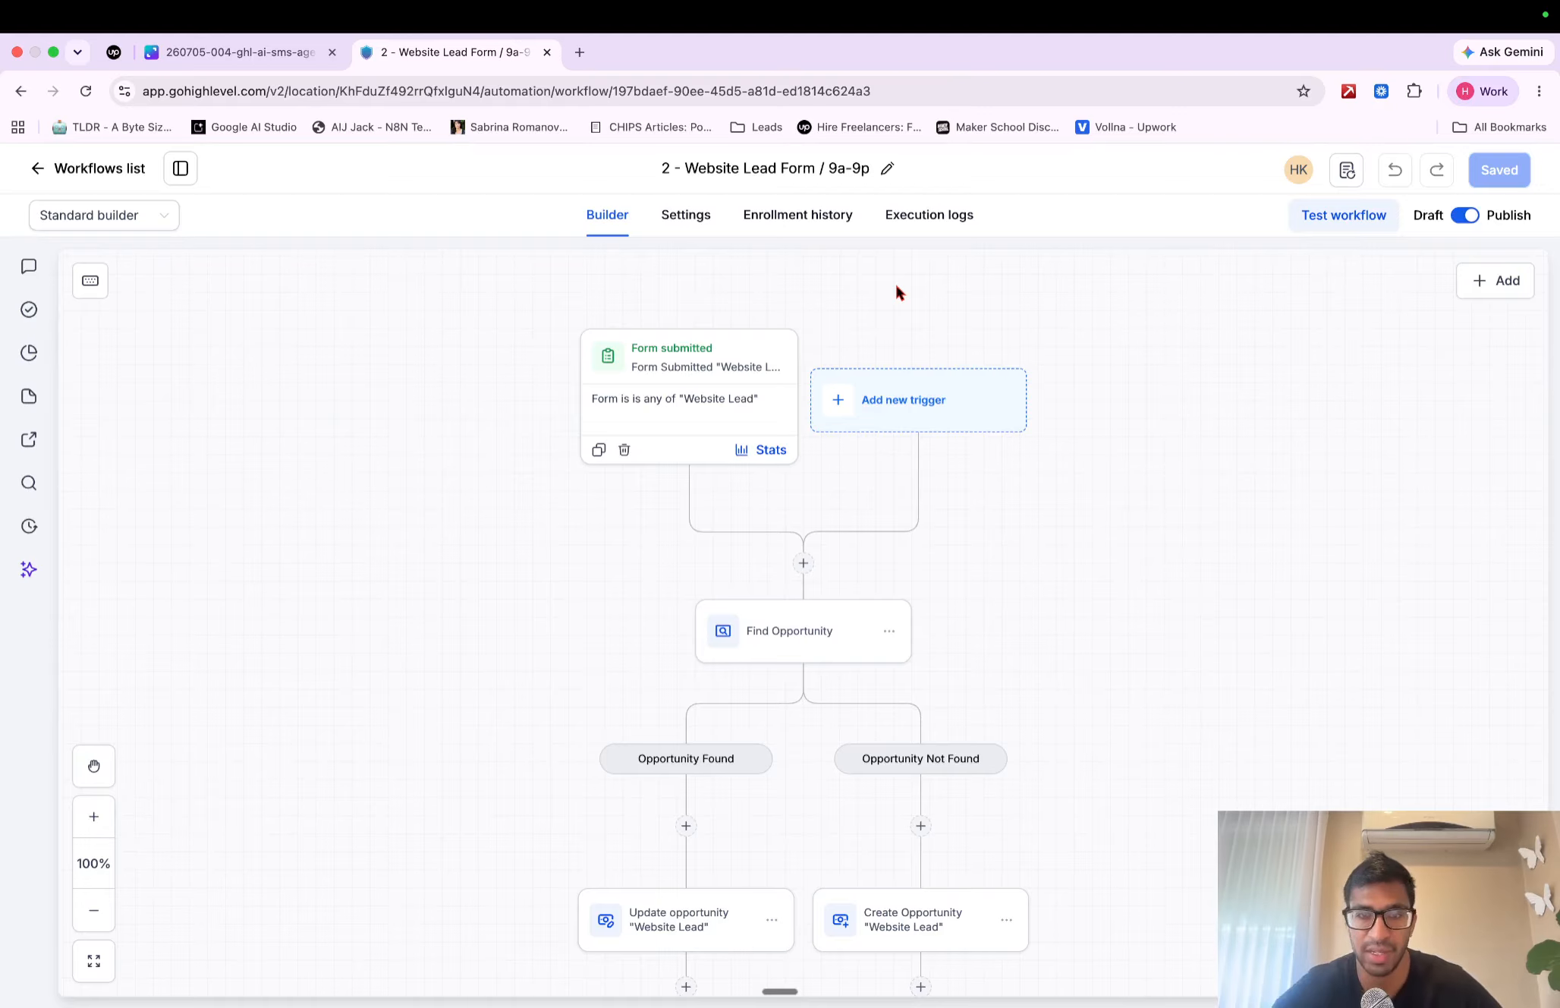
{"action": "mouse_move", "coordinate": [994, 451]}
{"action": "left_mouse_down"}
{"action": "mouse_move", "coordinate": [818, 588]}
{"action": "mouse_move", "coordinate": [899, 603]}
{"action": "mouse_move", "coordinate": [1034, 462]}
{"action": "left_mouse_up"}
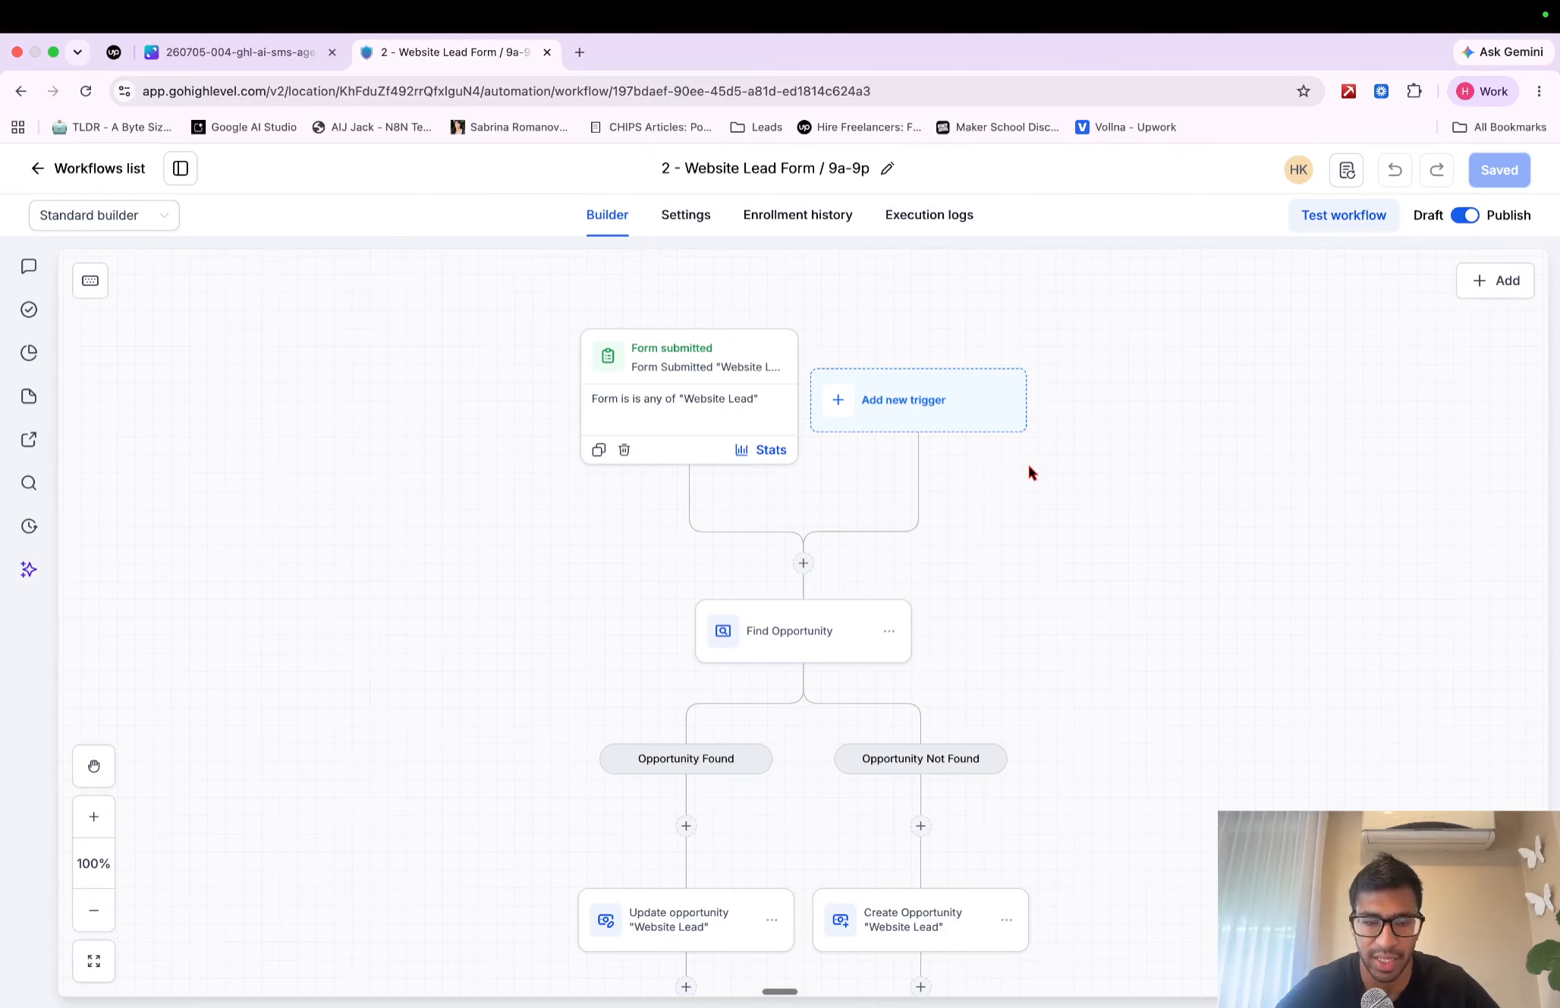
{"action": "scroll", "coordinate": [898, 639], "scroll_direction": "down", "scroll_amount": 8}
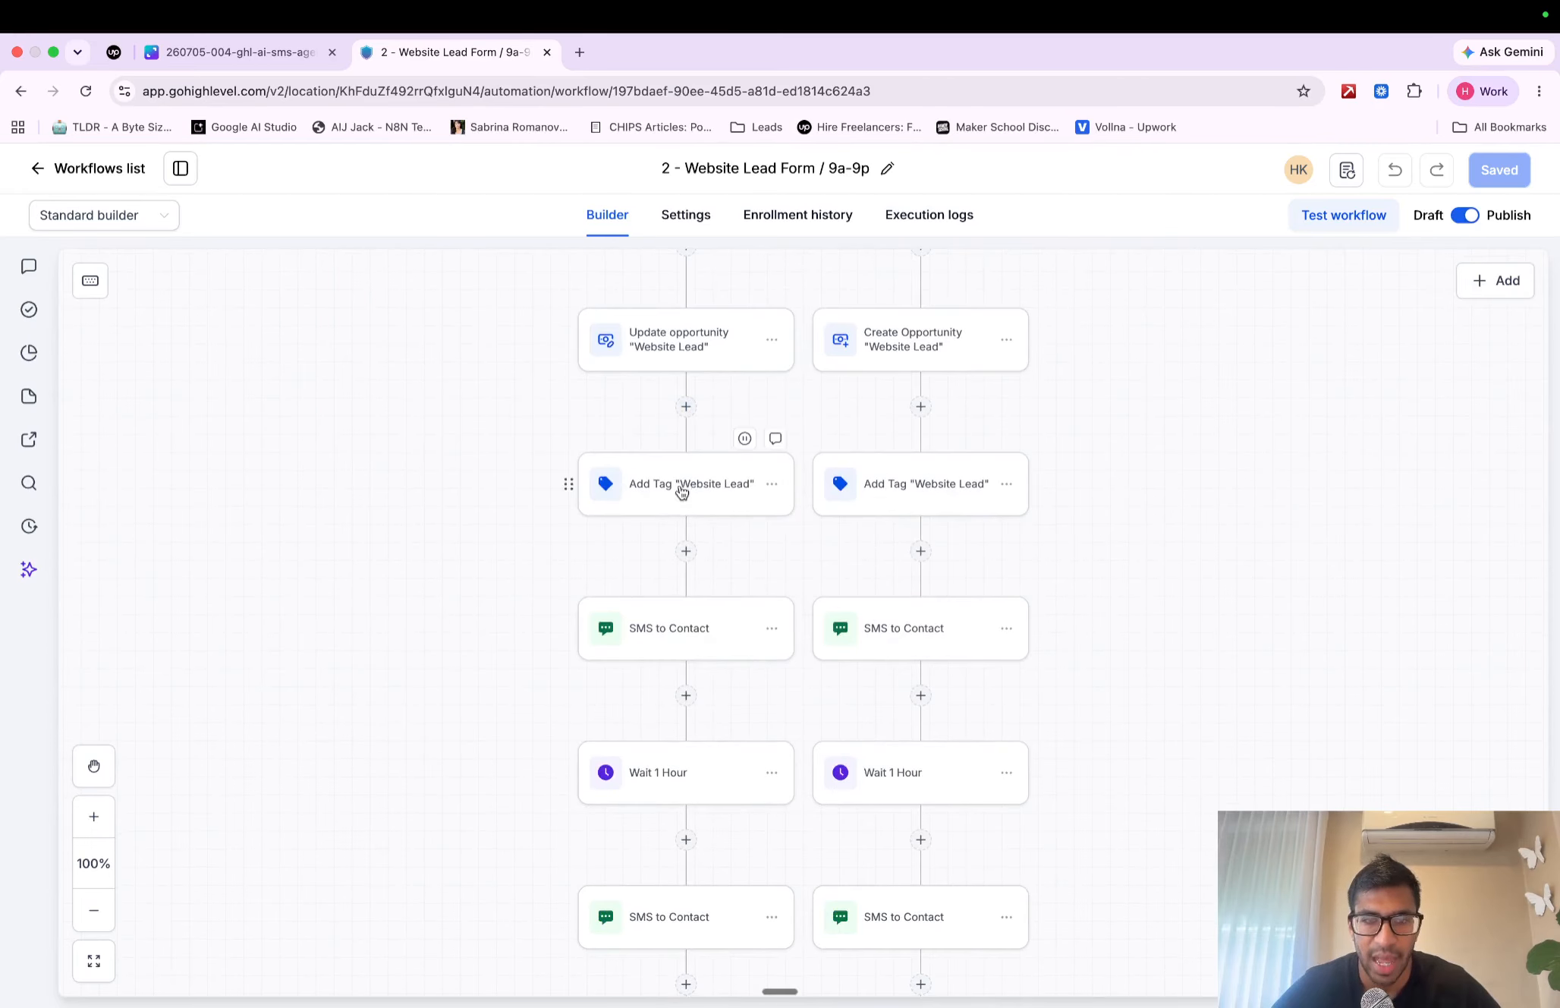
{"action": "mouse_move", "coordinate": [399, 487]}
{"action": "left_mouse_down"}
{"action": "mouse_move", "coordinate": [543, 486]}
{"action": "mouse_move", "coordinate": [509, 523]}
{"action": "left_mouse_up"}
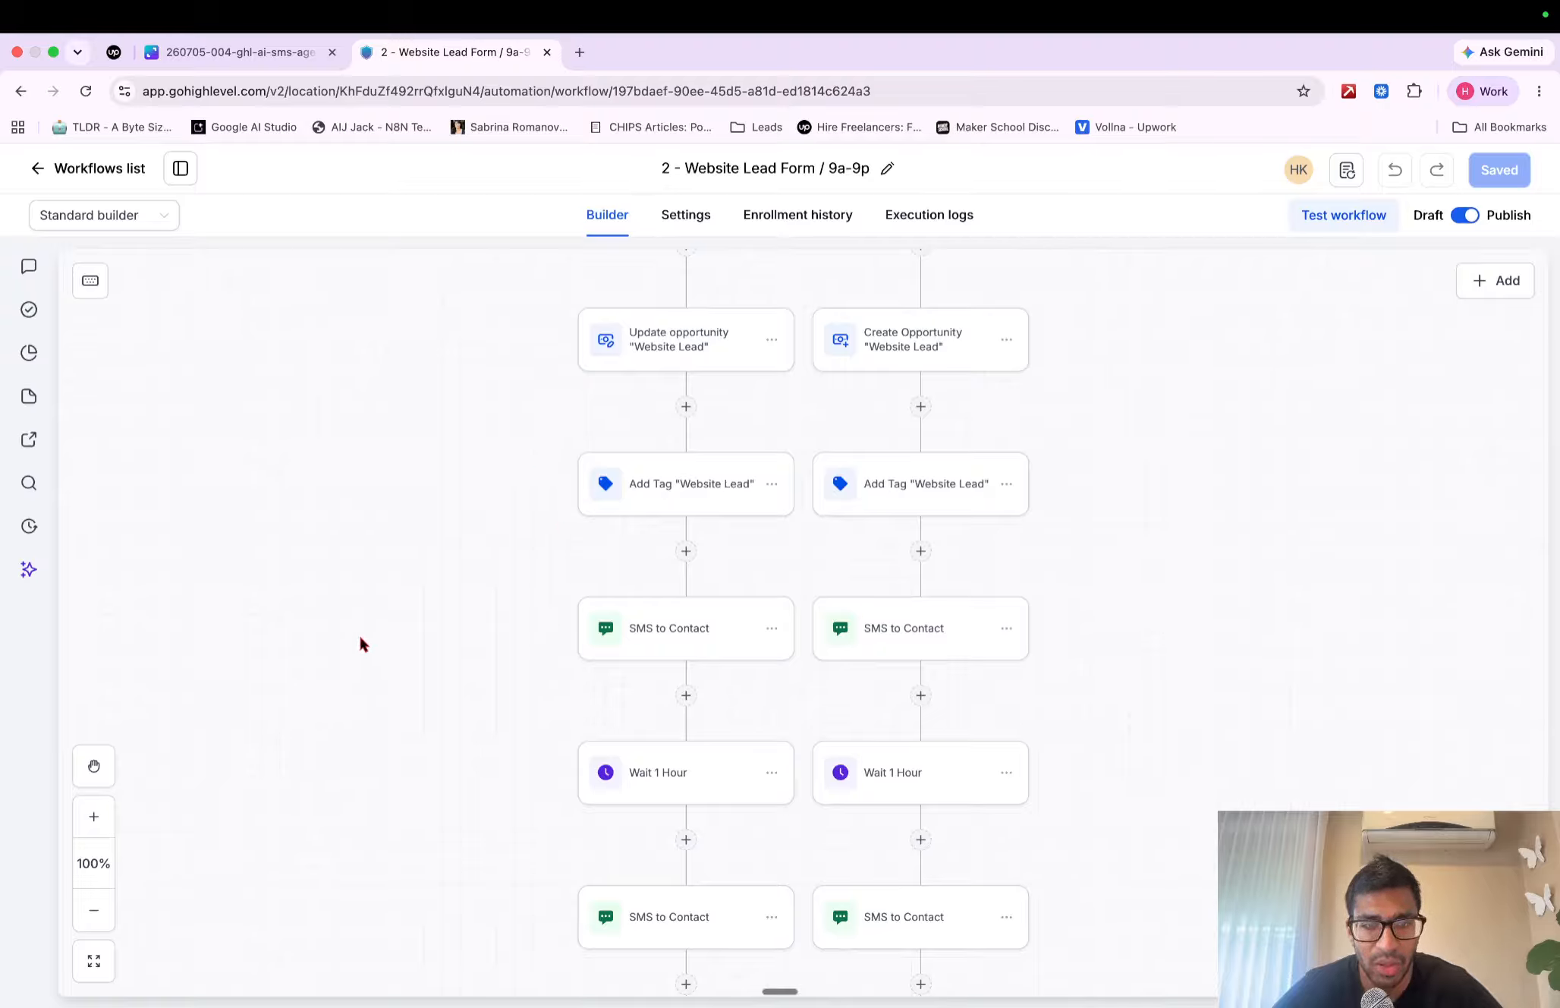
{"action": "mouse_move", "coordinate": [360, 639]}
{"action": "left_mouse_down"}
{"action": "mouse_move", "coordinate": [563, 633]}
{"action": "mouse_move", "coordinate": [535, 619]}
{"action": "left_mouse_up"}
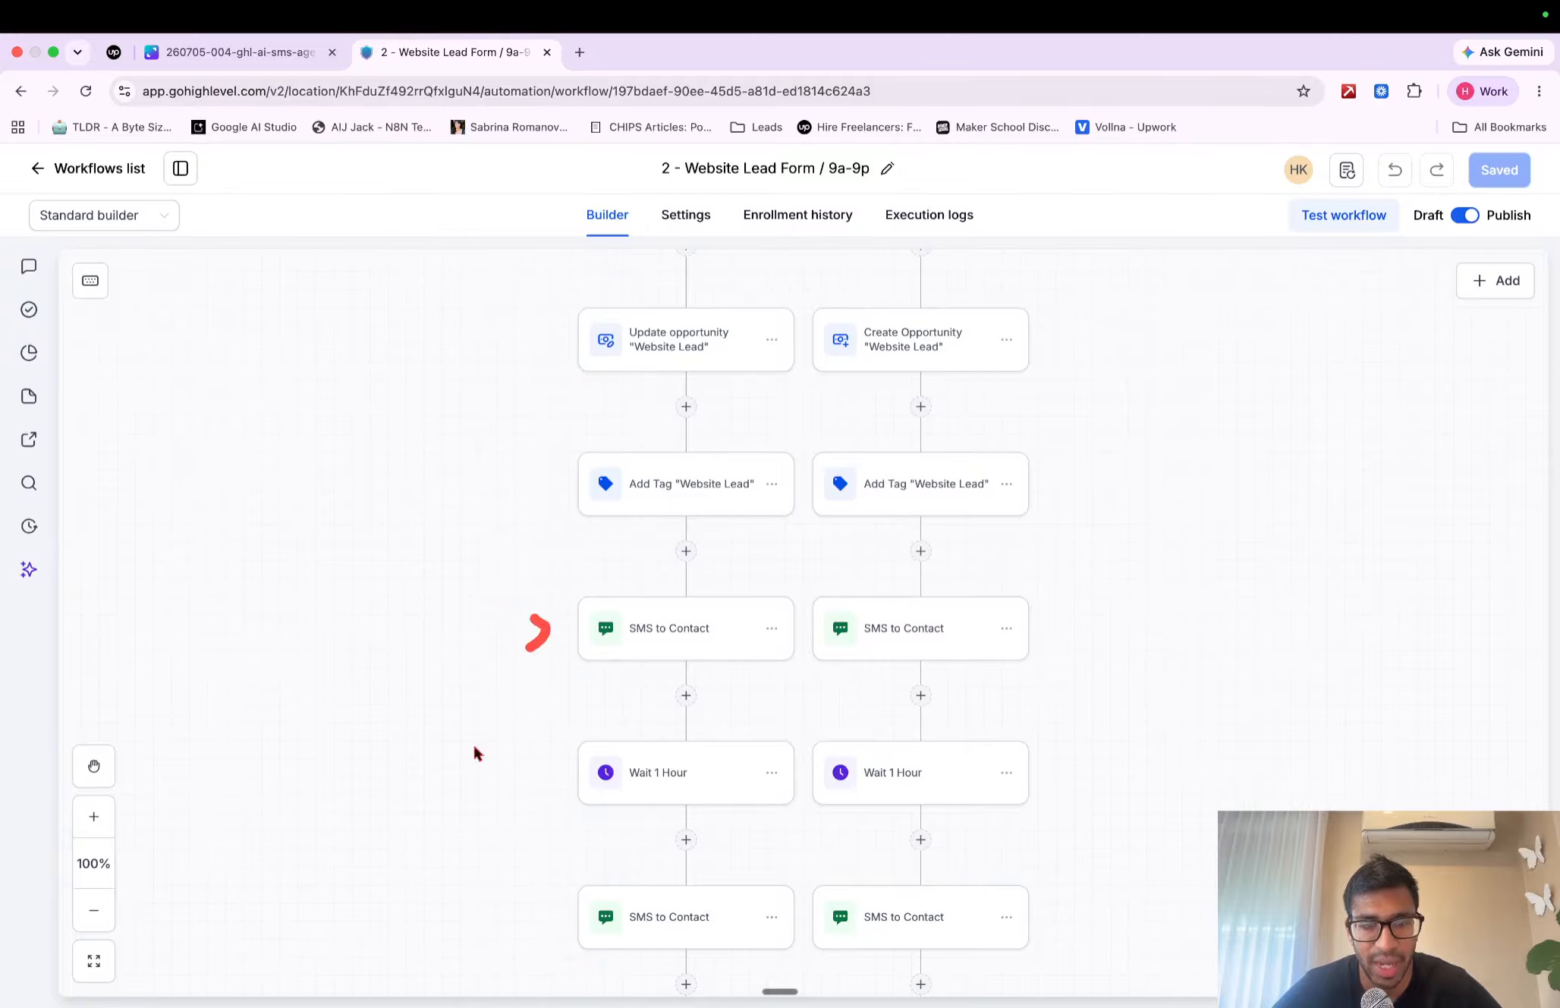
{"action": "mouse_move", "coordinate": [275, 809]}
{"action": "left_mouse_down"}
{"action": "mouse_move", "coordinate": [543, 813]}
{"action": "mouse_move", "coordinate": [523, 839]}
{"action": "left_mouse_up"}
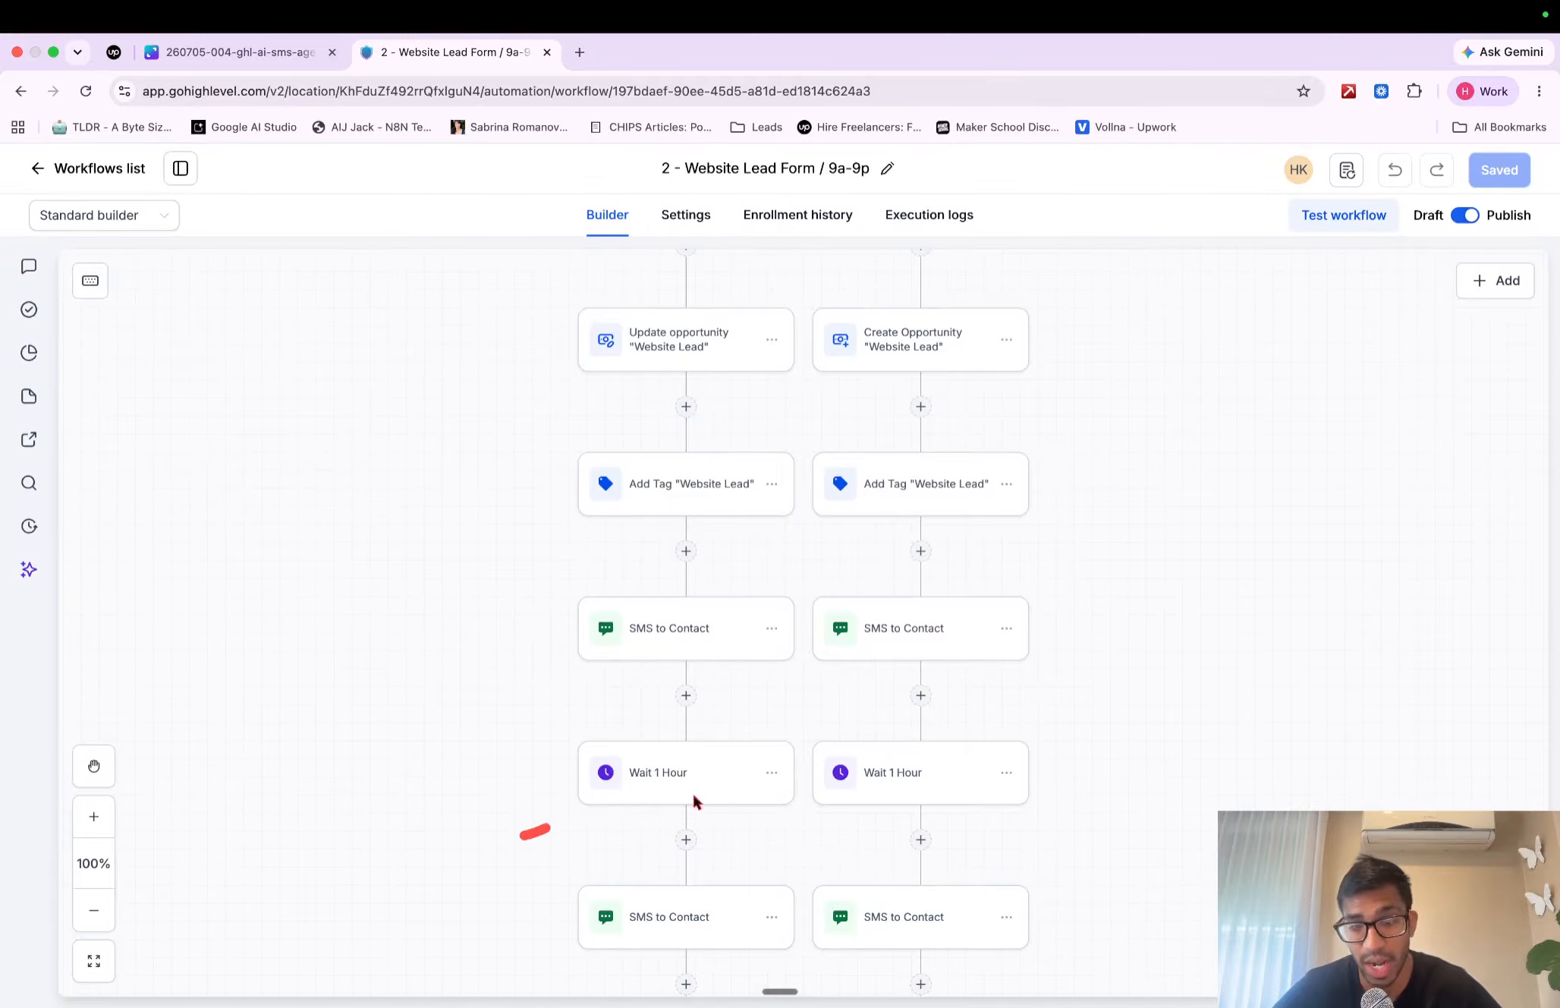
{"action": "mouse_move", "coordinate": [268, 931]}
{"action": "left_mouse_down"}
{"action": "mouse_move", "coordinate": [554, 931]}
{"action": "mouse_move", "coordinate": [511, 888]}
{"action": "mouse_move", "coordinate": [523, 949]}
{"action": "left_mouse_up"}
{"action": "scroll", "coordinate": [561, 794], "scroll_direction": "down", "scroll_amount": 10}
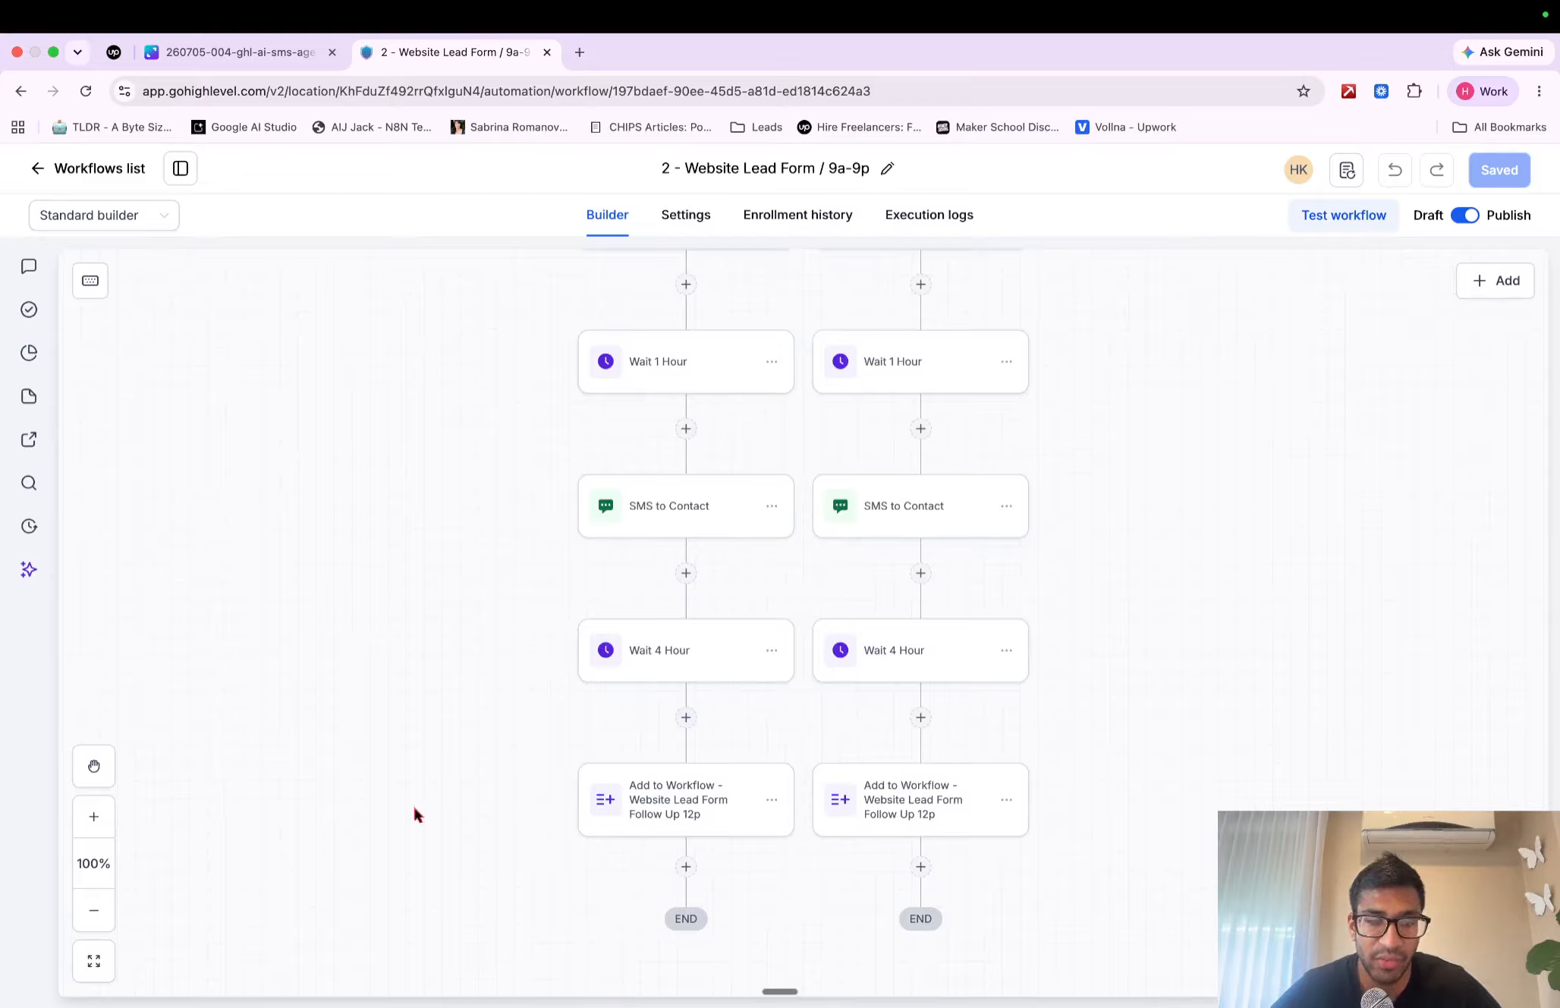
{"action": "mouse_move", "coordinate": [377, 804]}
{"action": "left_mouse_down"}
{"action": "mouse_move", "coordinate": [566, 818]}
{"action": "mouse_move", "coordinate": [543, 806]}
{"action": "mouse_move", "coordinate": [536, 838]}
{"action": "left_mouse_up"}
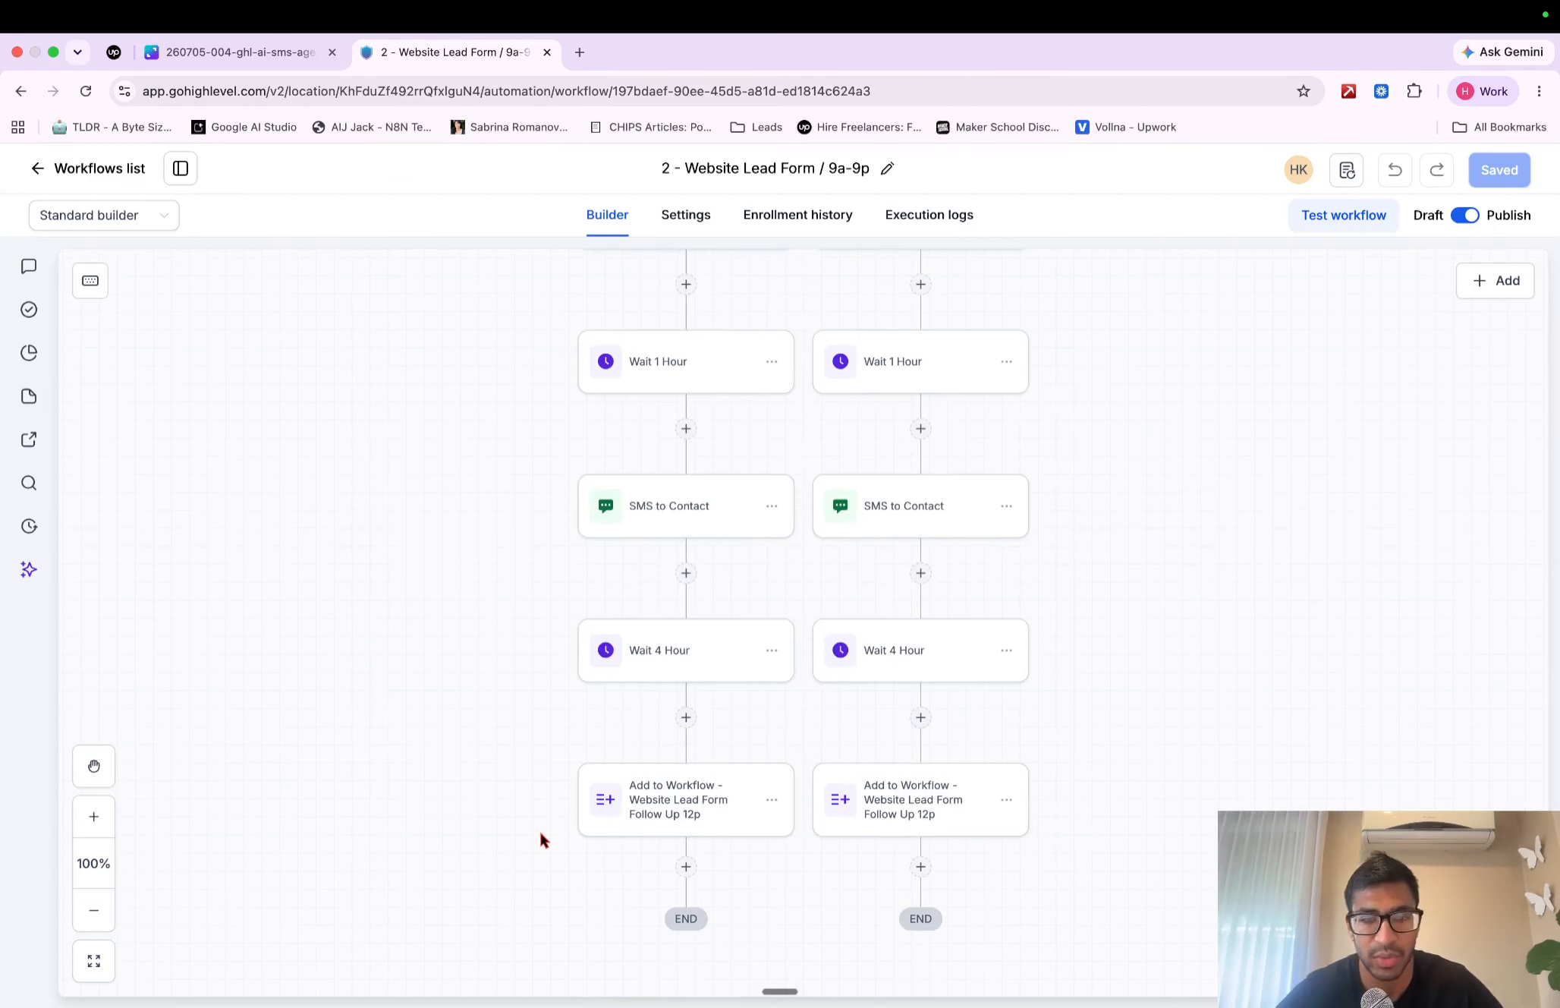
Examine the Find Opportunity split, comparing the Opportunity Found branch's update action with the Opportunity Not Found branch's create action.
{"action": "scroll", "coordinate": [624, 695], "scroll_direction": "up", "scroll_amount": 4}
{"action": "scroll", "coordinate": [787, 697], "scroll_direction": "up", "scroll_amount": 10}
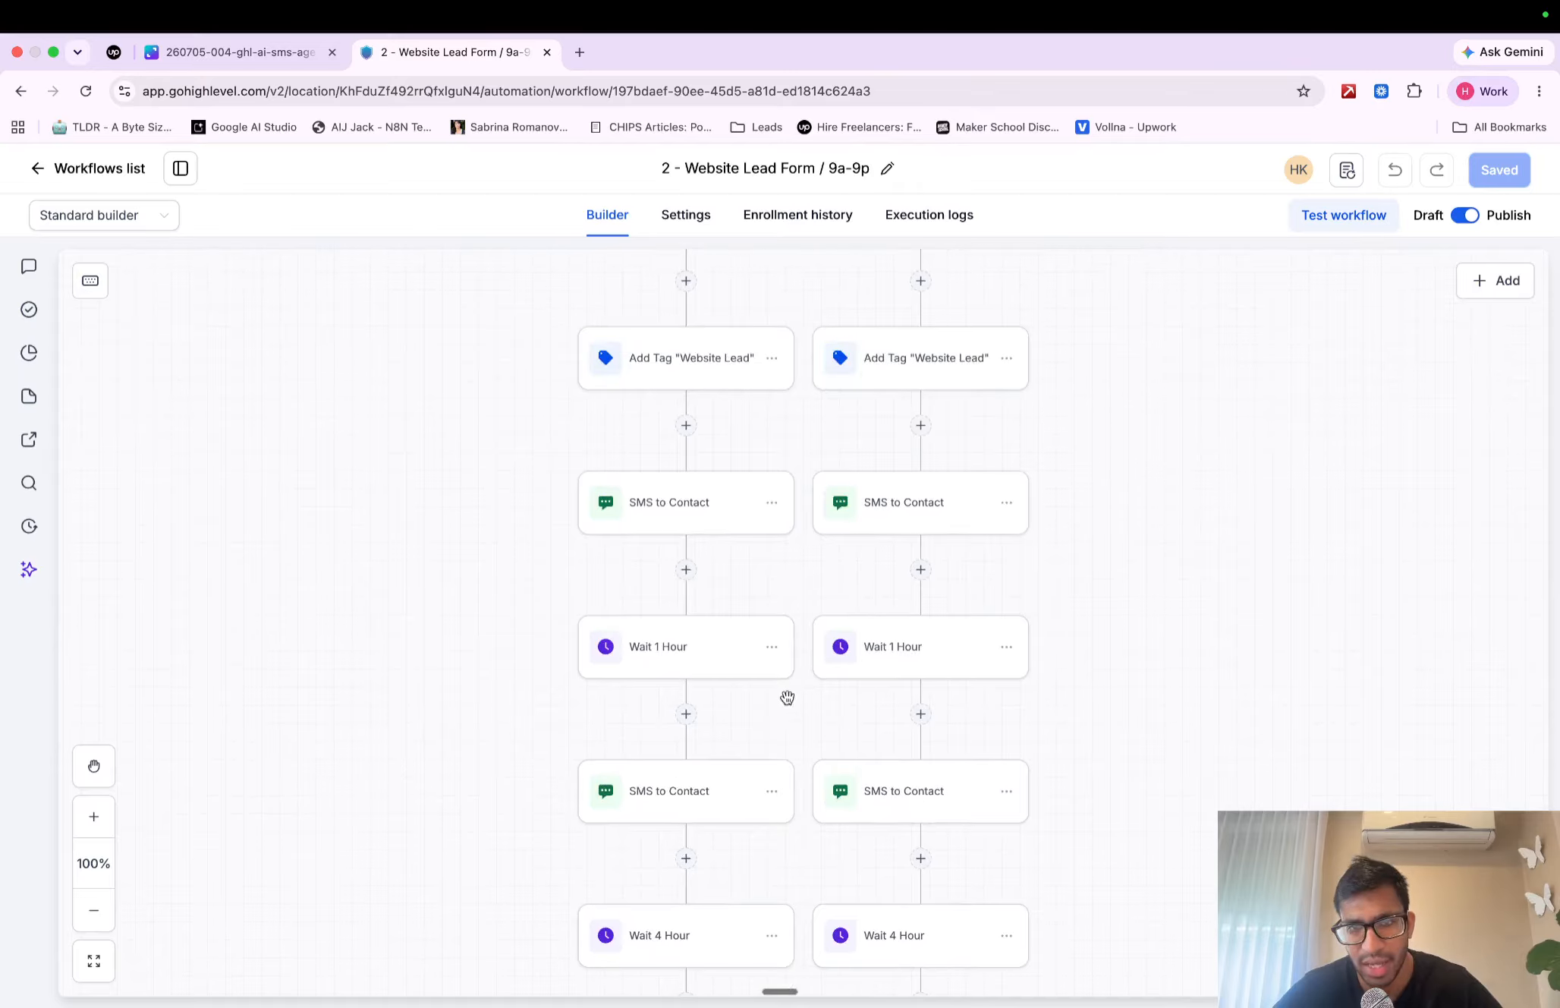
{"action": "scroll", "coordinate": [794, 530], "scroll_direction": "up", "scroll_amount": 4}
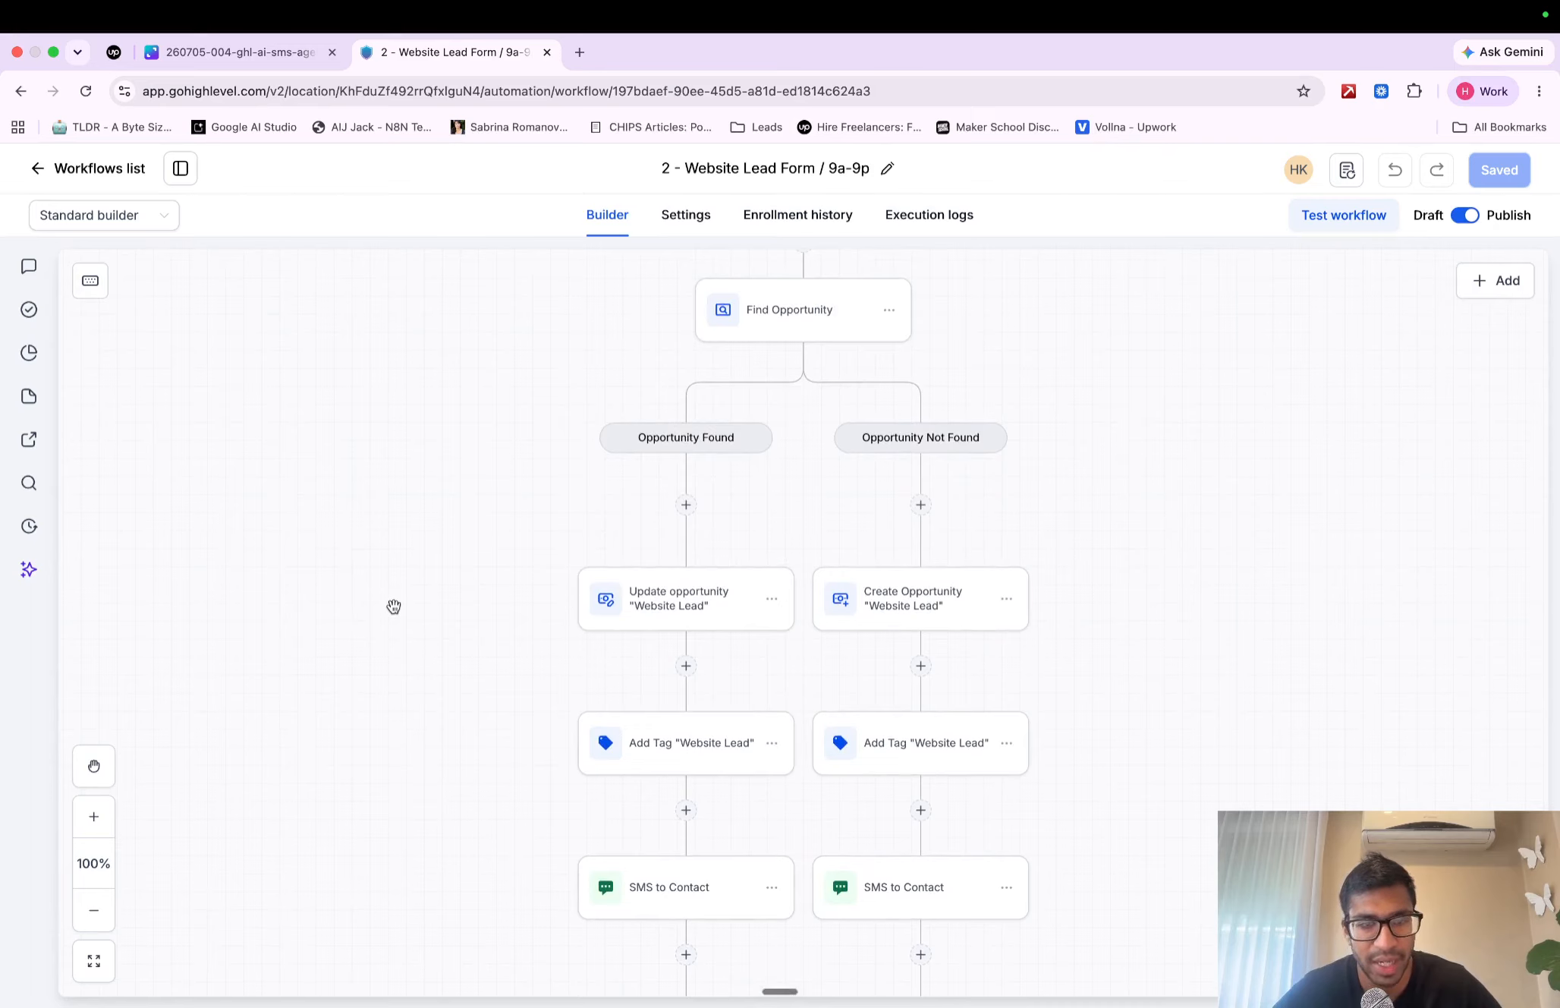
{"action": "mouse_move", "coordinate": [394, 607]}
{"action": "left_mouse_down"}
{"action": "mouse_move", "coordinate": [598, 610]}
{"action": "mouse_move", "coordinate": [568, 627]}
{"action": "mouse_move", "coordinate": [683, 661]}
{"action": "mouse_move", "coordinate": [751, 524]}
{"action": "mouse_move", "coordinate": [582, 658]}
{"action": "left_mouse_up"}
{"action": "mouse_move", "coordinate": [958, 649]}
{"action": "left_mouse_down"}
{"action": "mouse_move", "coordinate": [821, 630]}
{"action": "mouse_move", "coordinate": [1048, 540]}
{"action": "mouse_move", "coordinate": [952, 654]}
{"action": "left_mouse_up"}
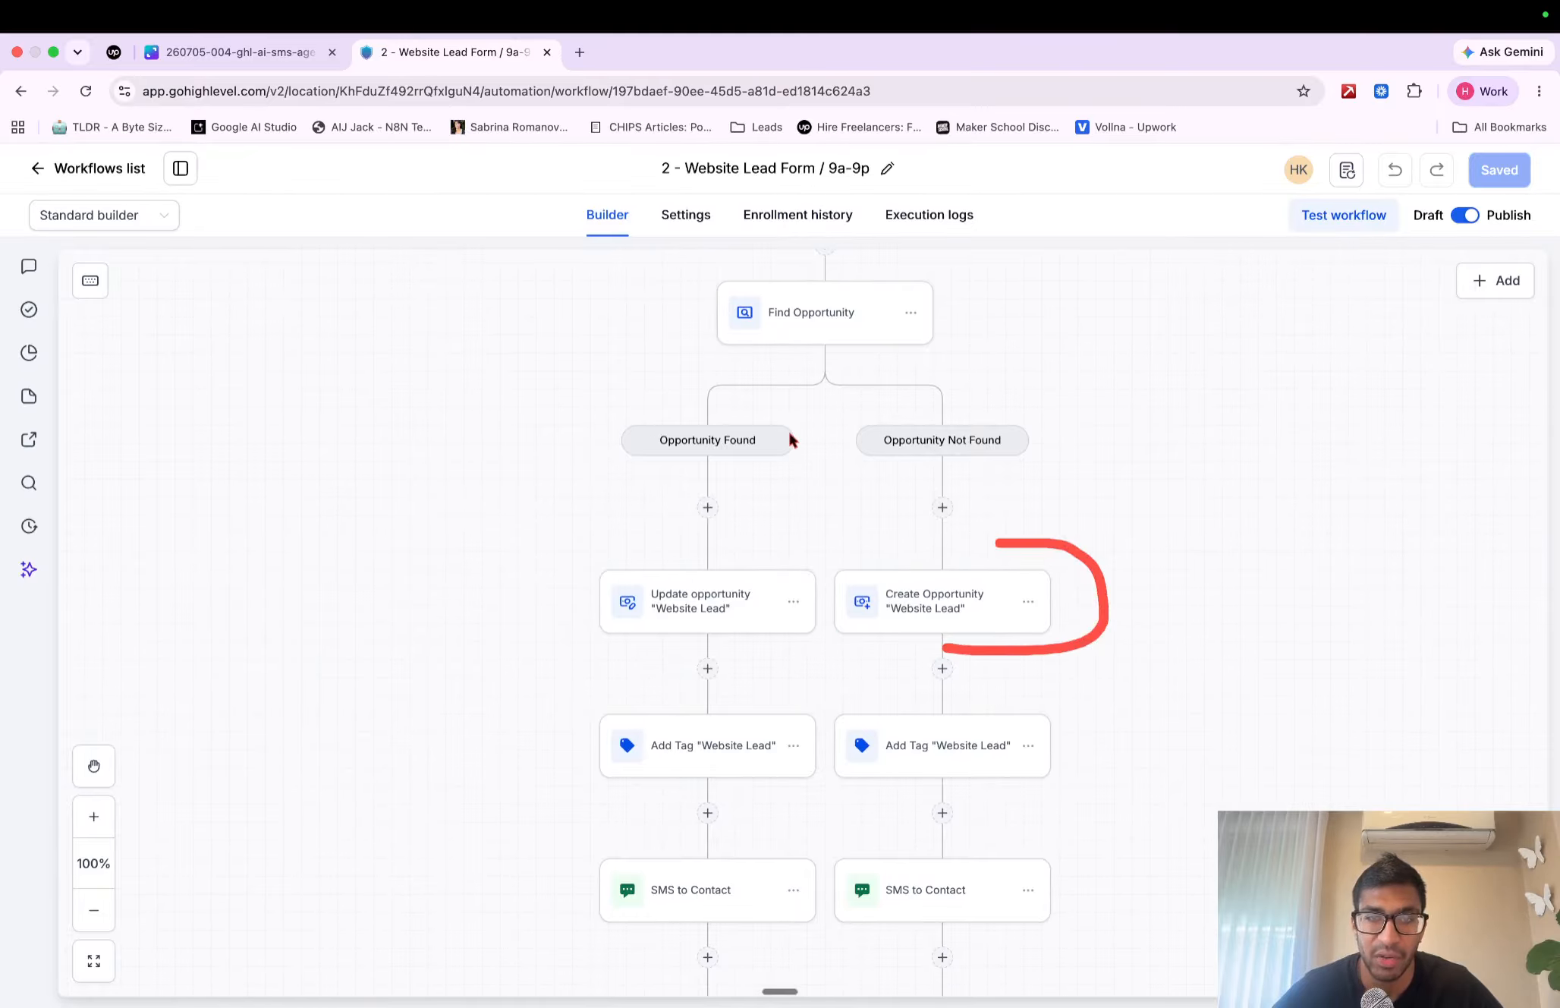
{"action": "mouse_move", "coordinate": [823, 335]}
{"action": "left_mouse_down"}
{"action": "mouse_move", "coordinate": [730, 428]}
{"action": "mouse_move", "coordinate": [823, 427]}
{"action": "left_mouse_up"}
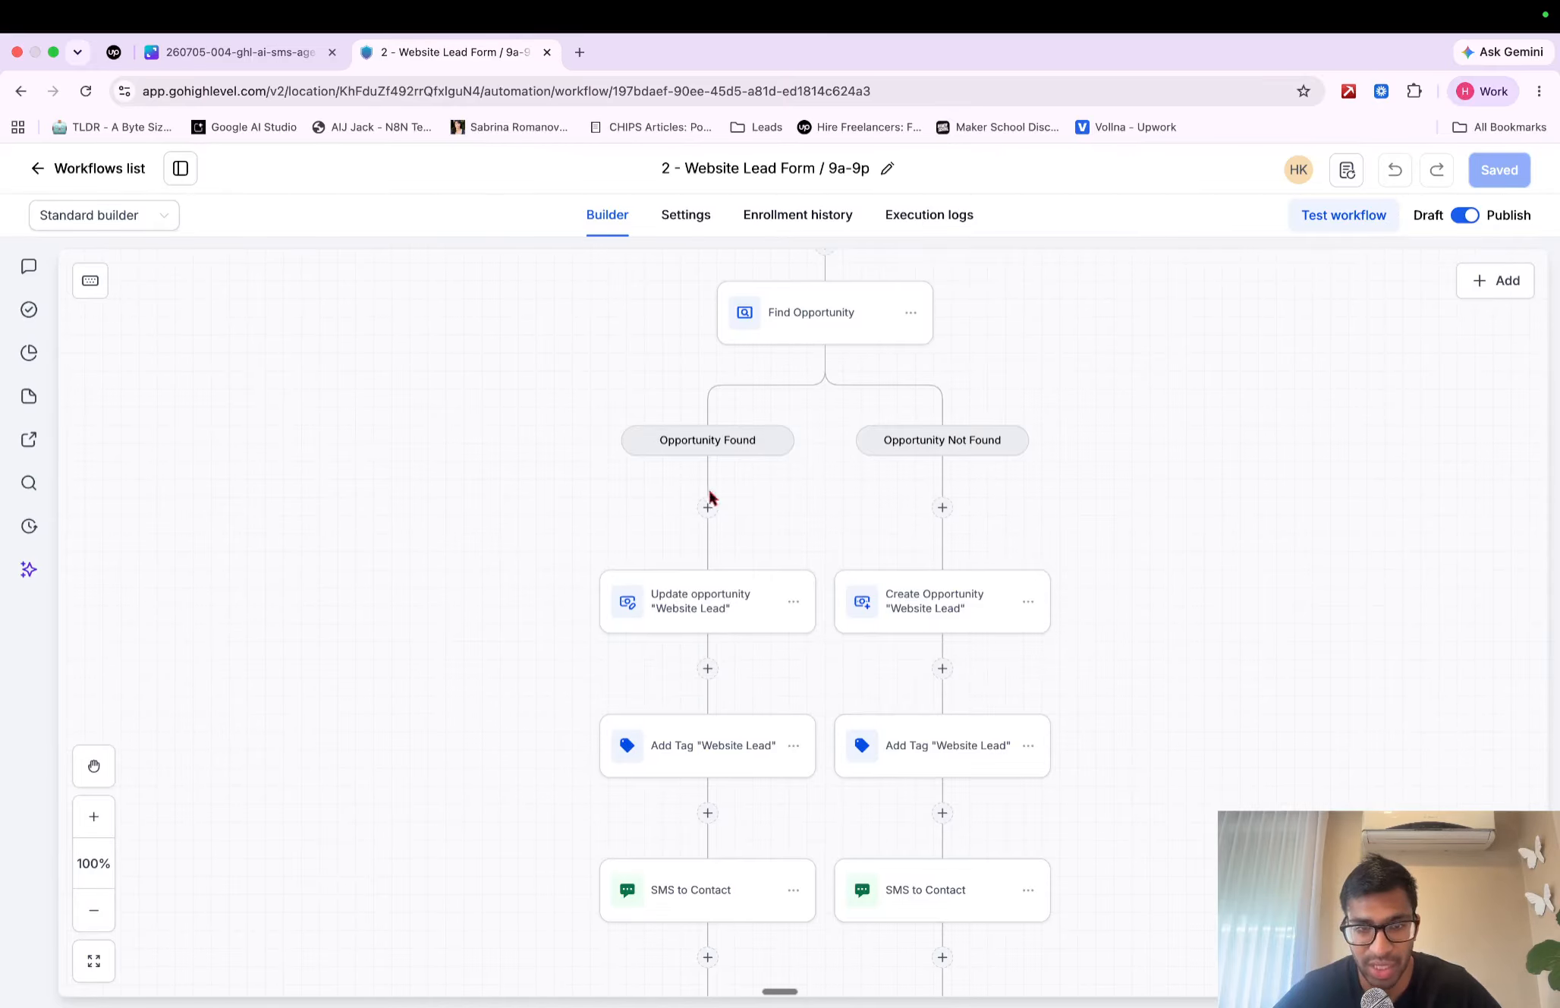
{"action": "mouse_move", "coordinate": [607, 481]}
{"action": "left_mouse_down"}
{"action": "mouse_move", "coordinate": [541, 771]}
{"action": "mouse_move", "coordinate": [567, 945]}
{"action": "left_mouse_up"}
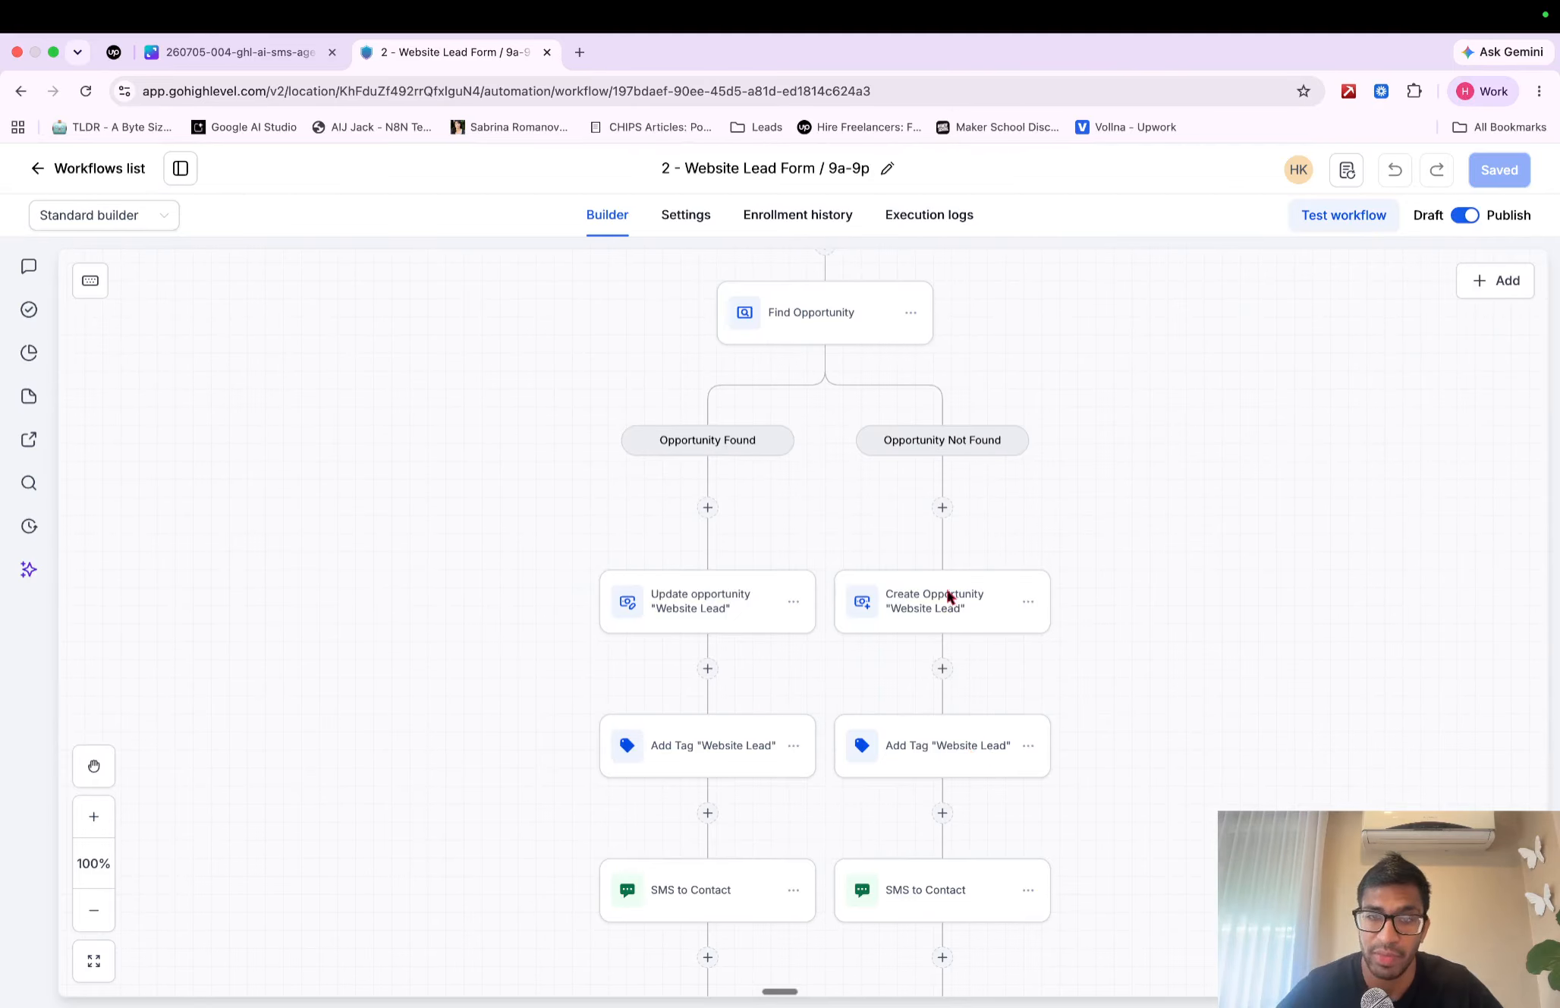
{"action": "mouse_move", "coordinate": [960, 339]}
{"action": "left_mouse_down"}
{"action": "mouse_move", "coordinate": [1026, 406]}
{"action": "mouse_move", "coordinate": [1098, 541]}
{"action": "mouse_move", "coordinate": [1052, 539]}
{"action": "mouse_move", "coordinate": [1075, 570]}
{"action": "mouse_move", "coordinate": [1116, 575]}
{"action": "left_mouse_up"}
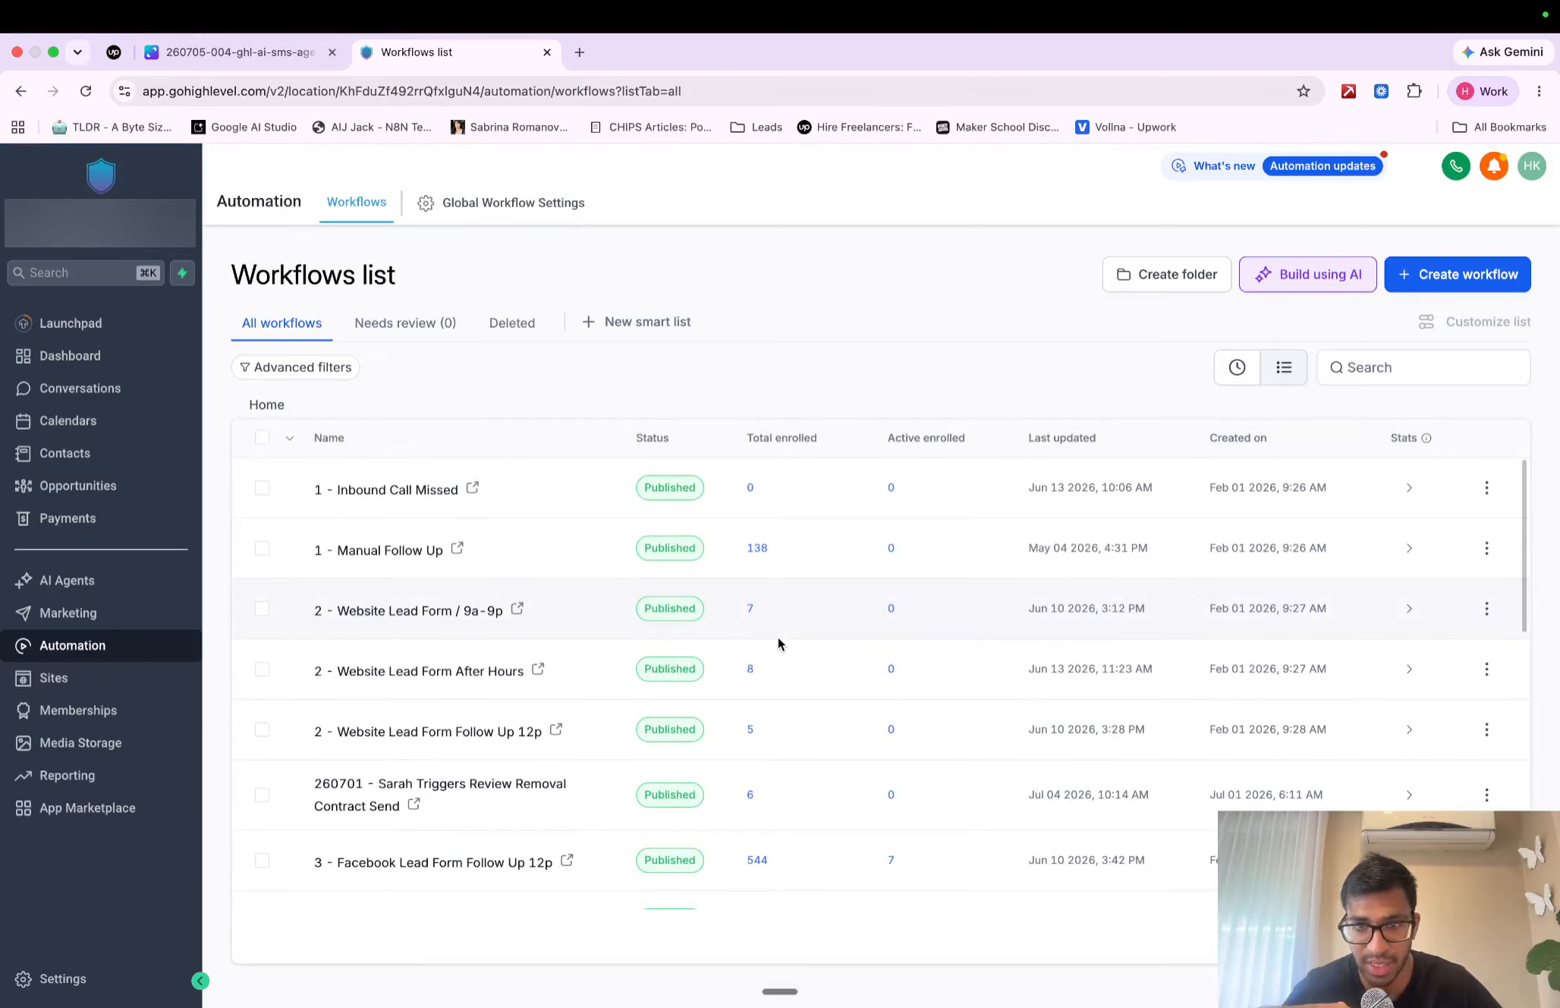
Open the Conversation AI dashboard in the AI Agents area.
{"action": "left_click", "coordinate": [67, 581]}
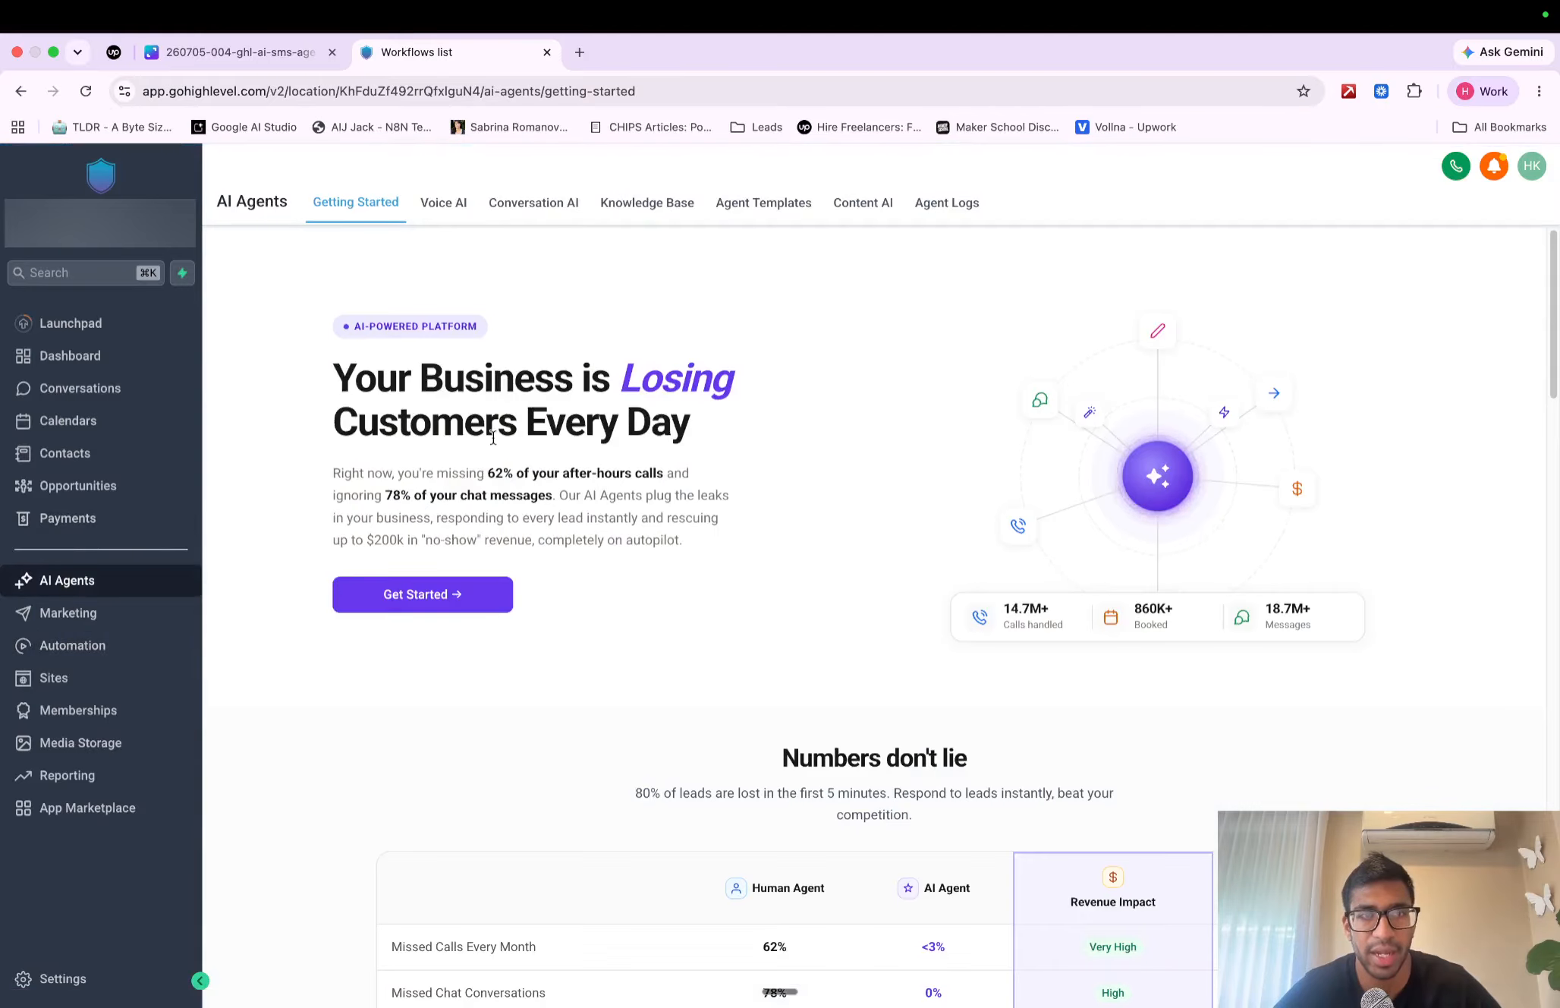
{"action": "left_click", "coordinate": [547, 203]}
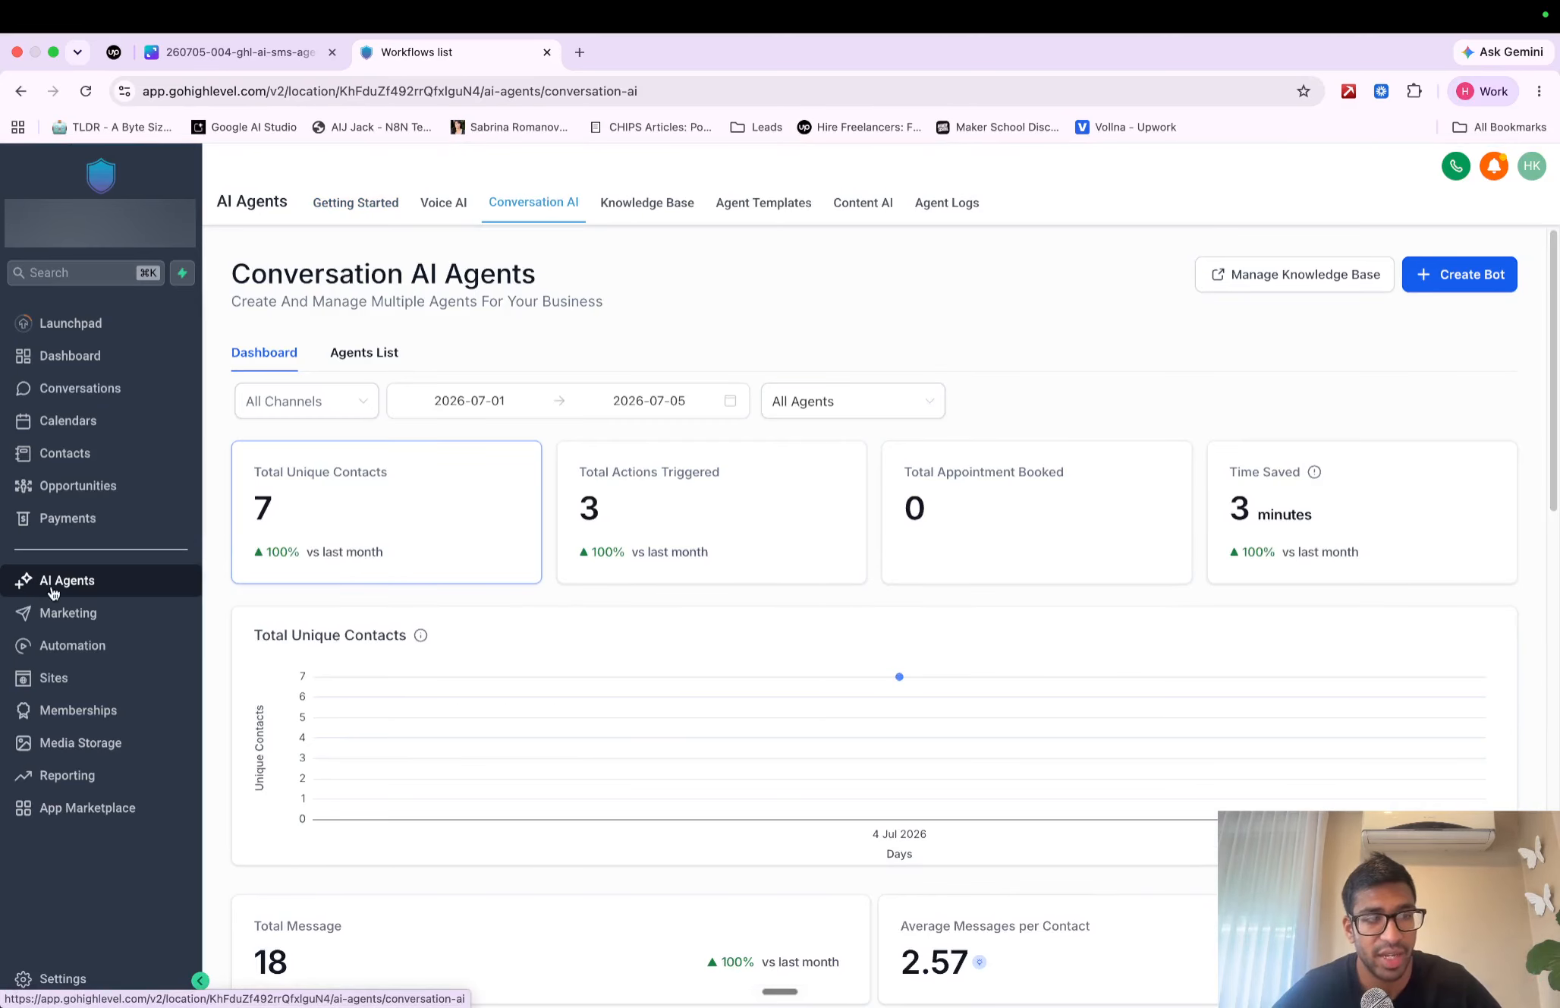
{"action": "left_click_drag", "start_coordinate": [86, 579], "coordinate": [198, 507]}
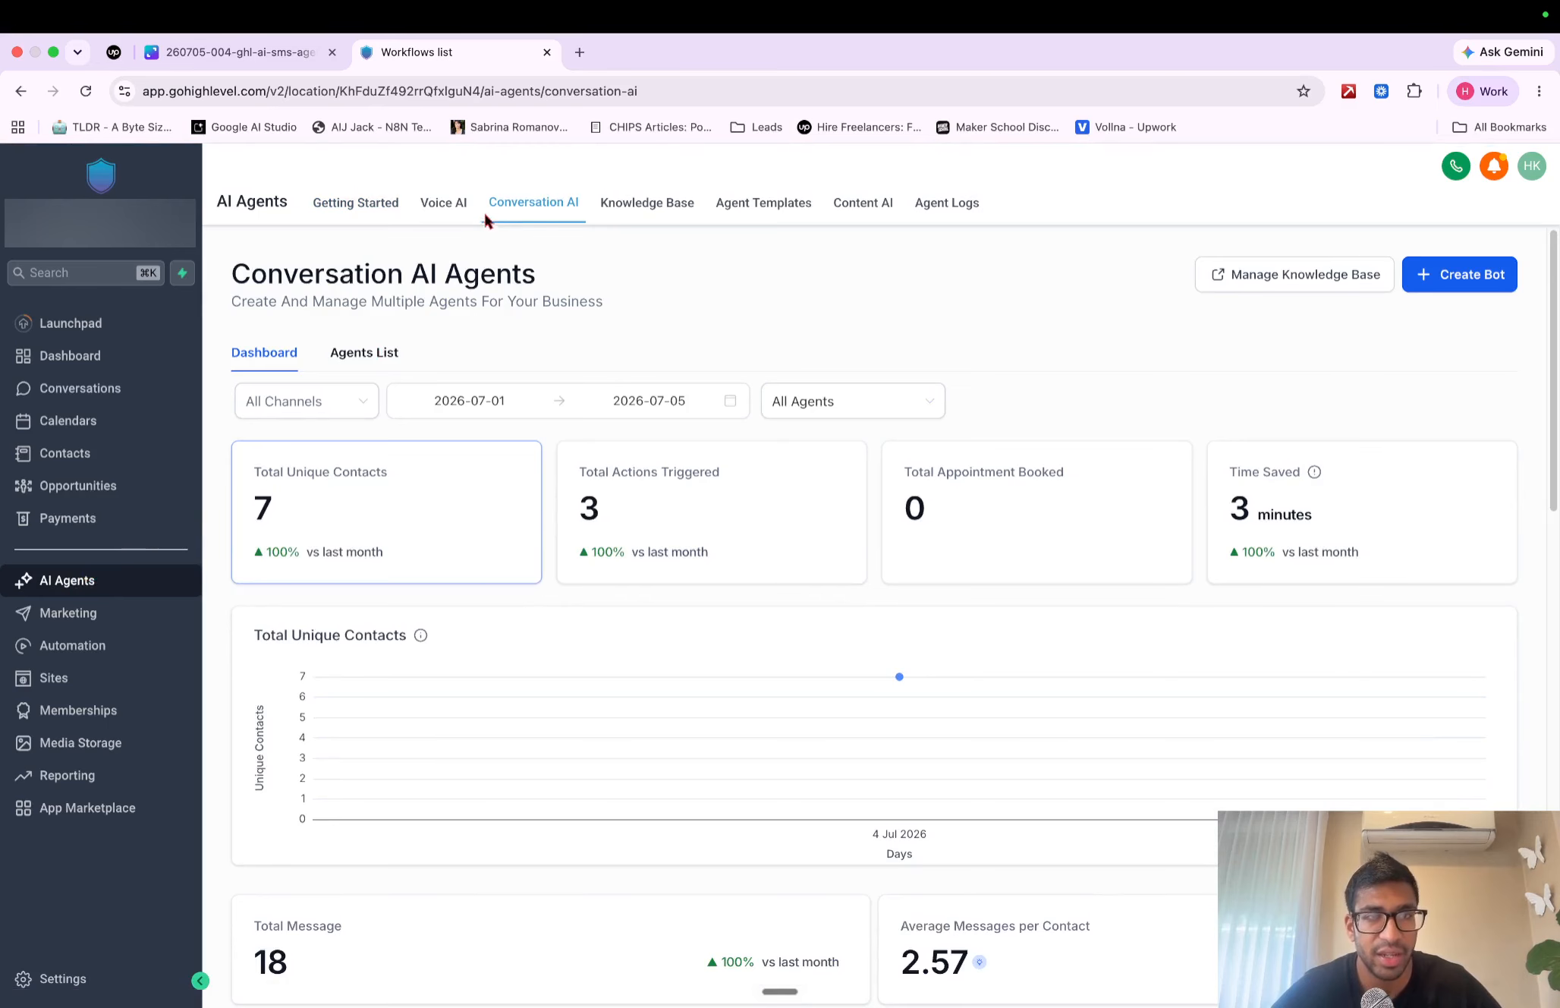
{"action": "left_click_drag", "start_coordinate": [483, 211], "coordinate": [612, 213]}
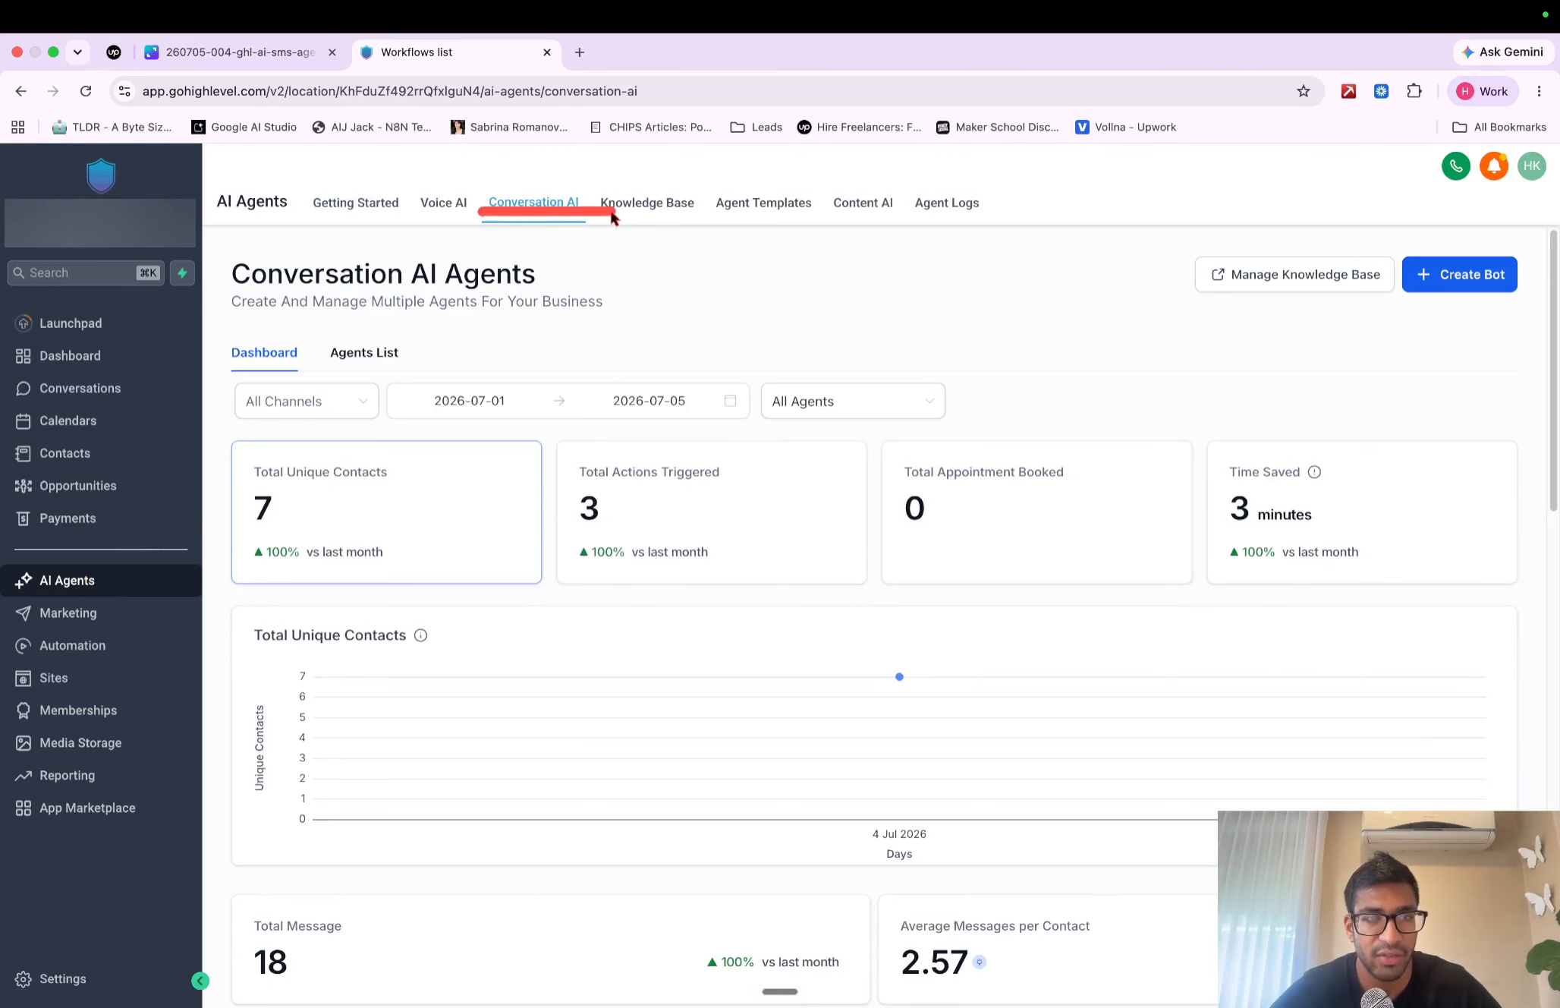
Open the "260704-Sarah" agent from the Conversation AI agents list and check its bot name.
{"action": "left_click", "coordinate": [374, 356]}
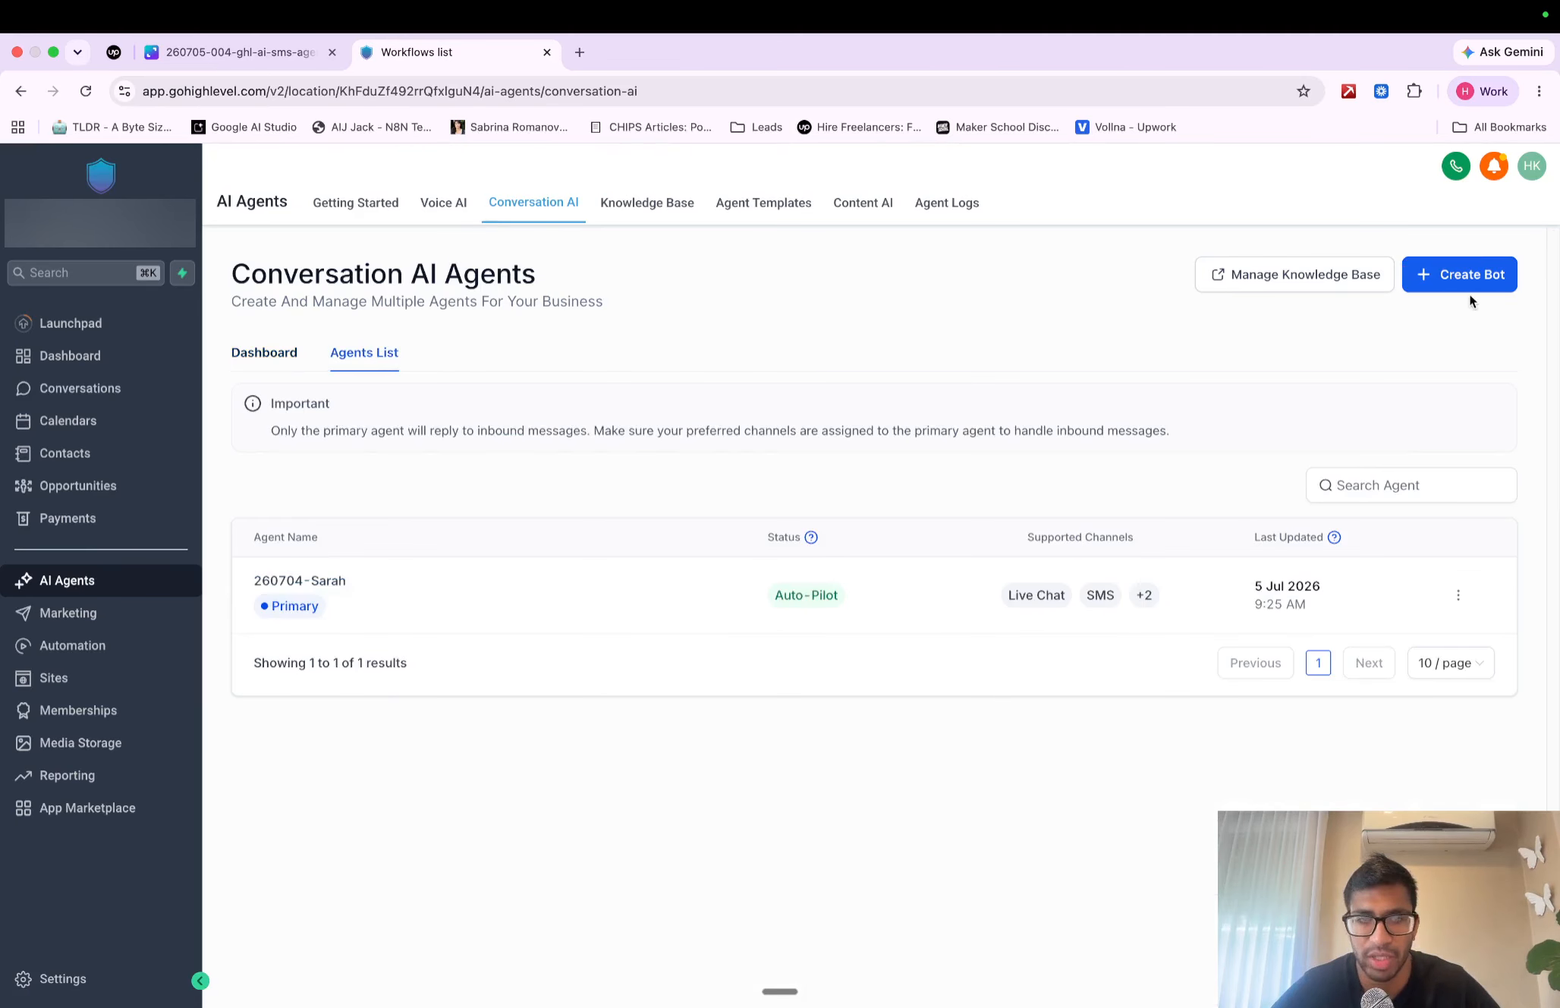
{"action": "left_click", "coordinate": [337, 582]}
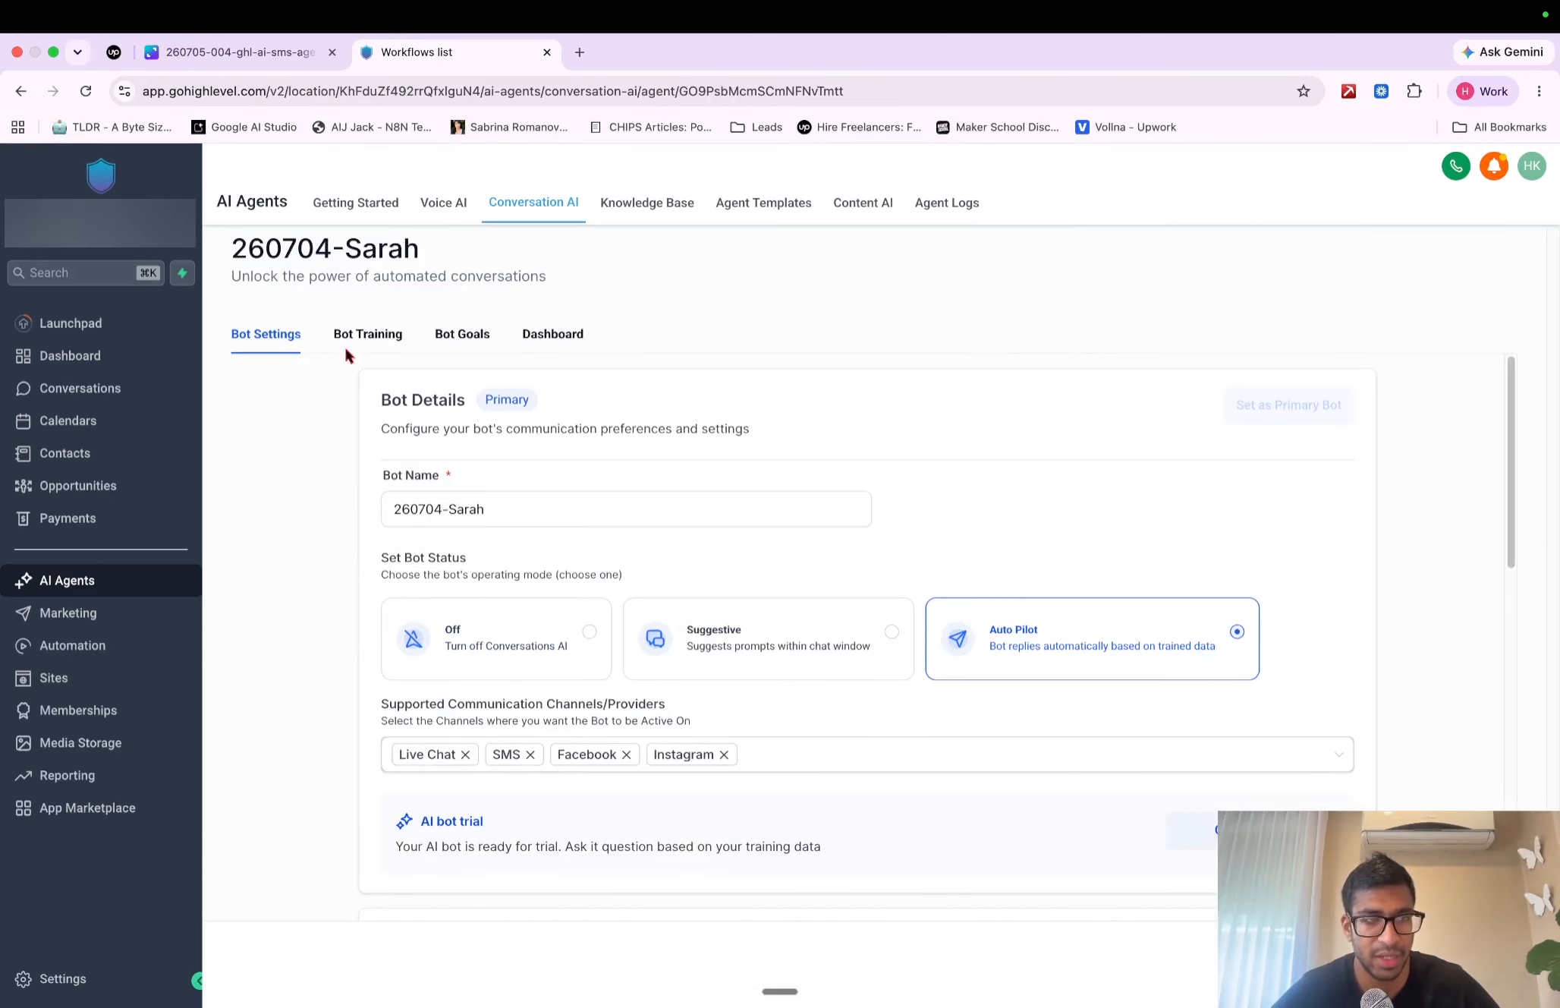
{"action": "left_click", "coordinate": [534, 514]}
{"action": "left_click_drag", "start_coordinate": [534, 515], "coordinate": [370, 520]}
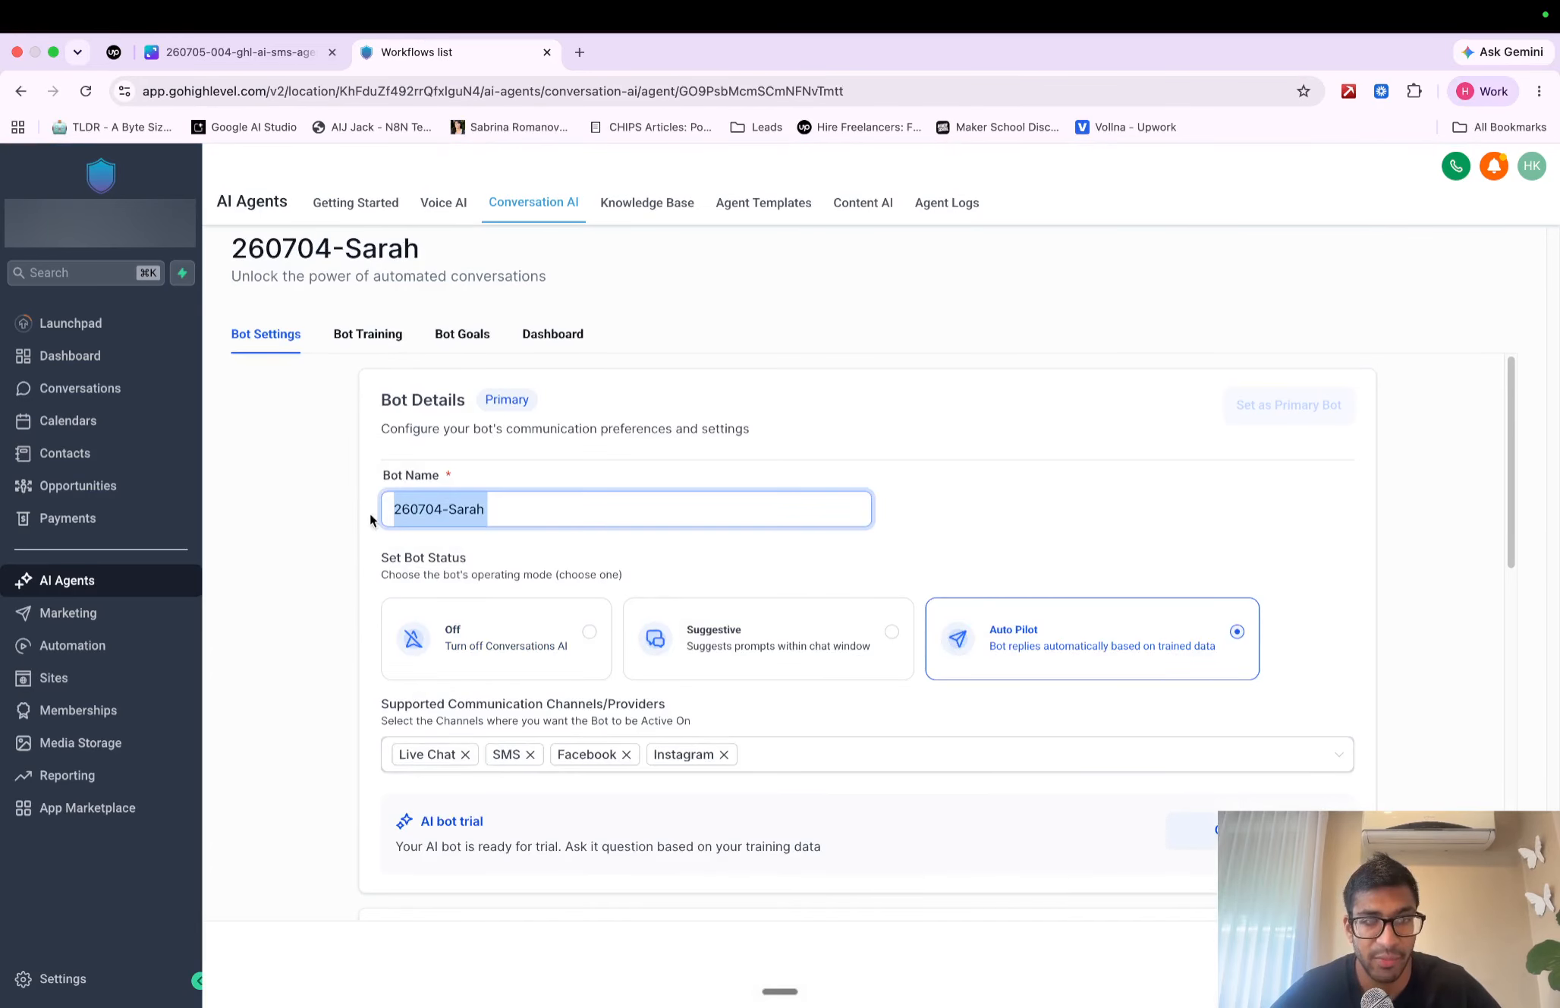
{"action": "left_click", "coordinate": [1038, 701]}
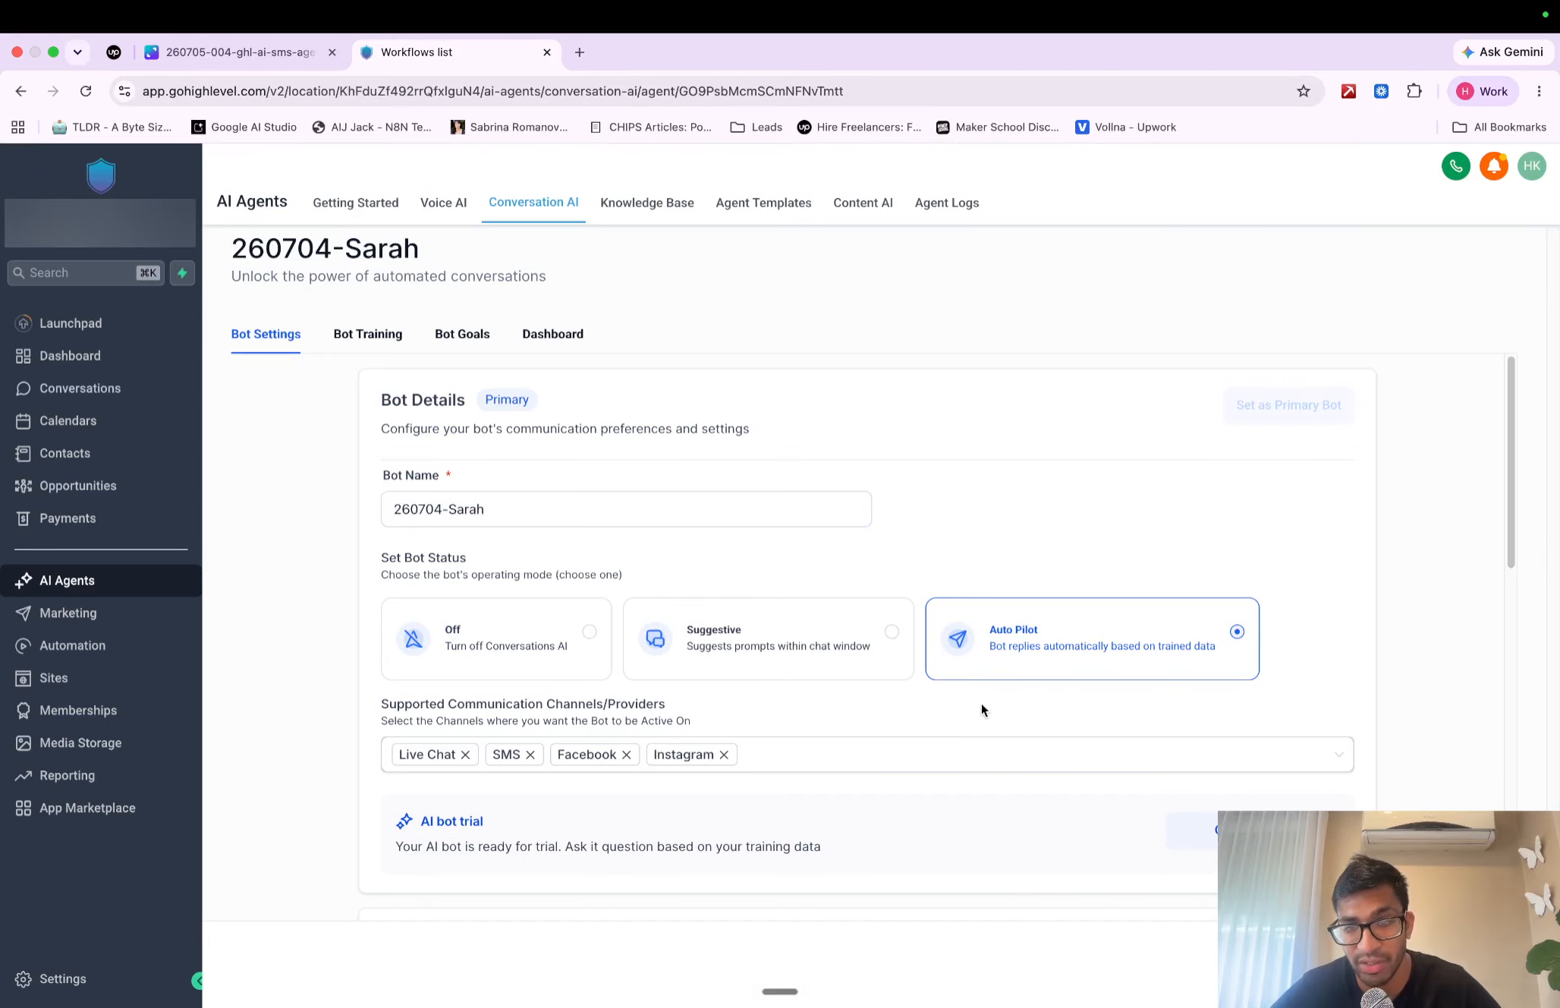
Review the Off, Suggestive and Auto Pilot bot status options and the supported communication channels.
{"action": "left_click_drag", "start_coordinate": [959, 697], "coordinate": [1241, 690]}
{"action": "left_click_drag", "start_coordinate": [626, 691], "coordinate": [788, 688]}
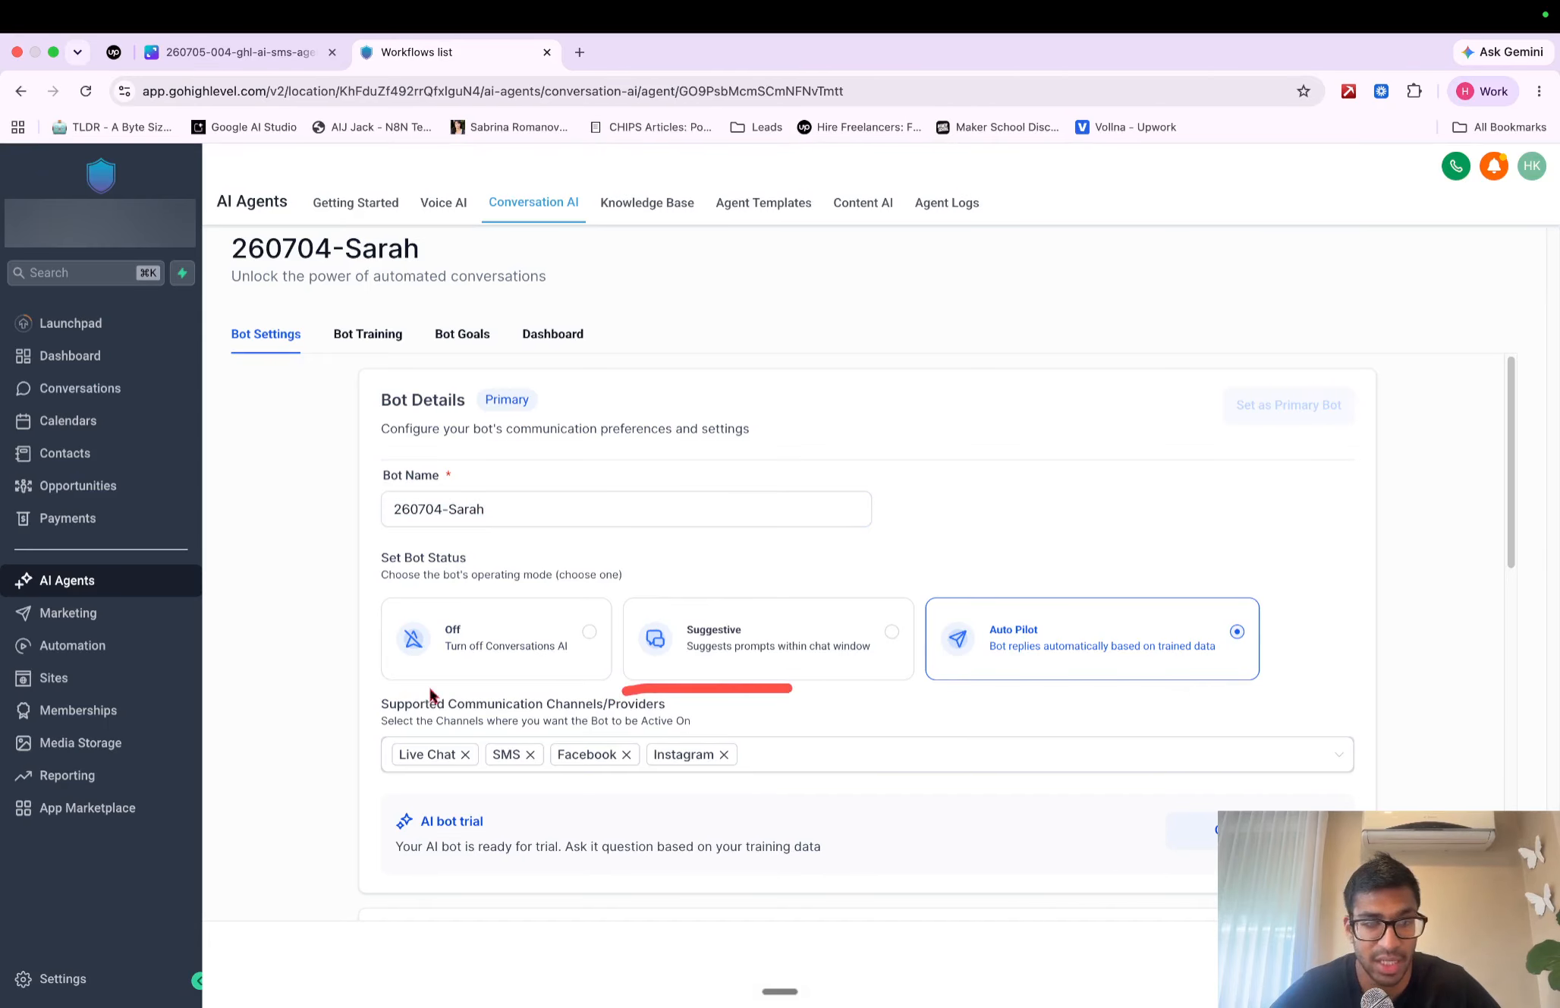
{"action": "left_click_drag", "start_coordinate": [404, 692], "coordinate": [537, 691]}
{"action": "mouse_move", "coordinate": [1255, 570]}
{"action": "left_mouse_down"}
{"action": "mouse_move", "coordinate": [894, 601]}
{"action": "mouse_move", "coordinate": [1250, 709]}
{"action": "mouse_move", "coordinate": [1317, 610]}
{"action": "mouse_move", "coordinate": [1263, 582]}
{"action": "left_mouse_up"}
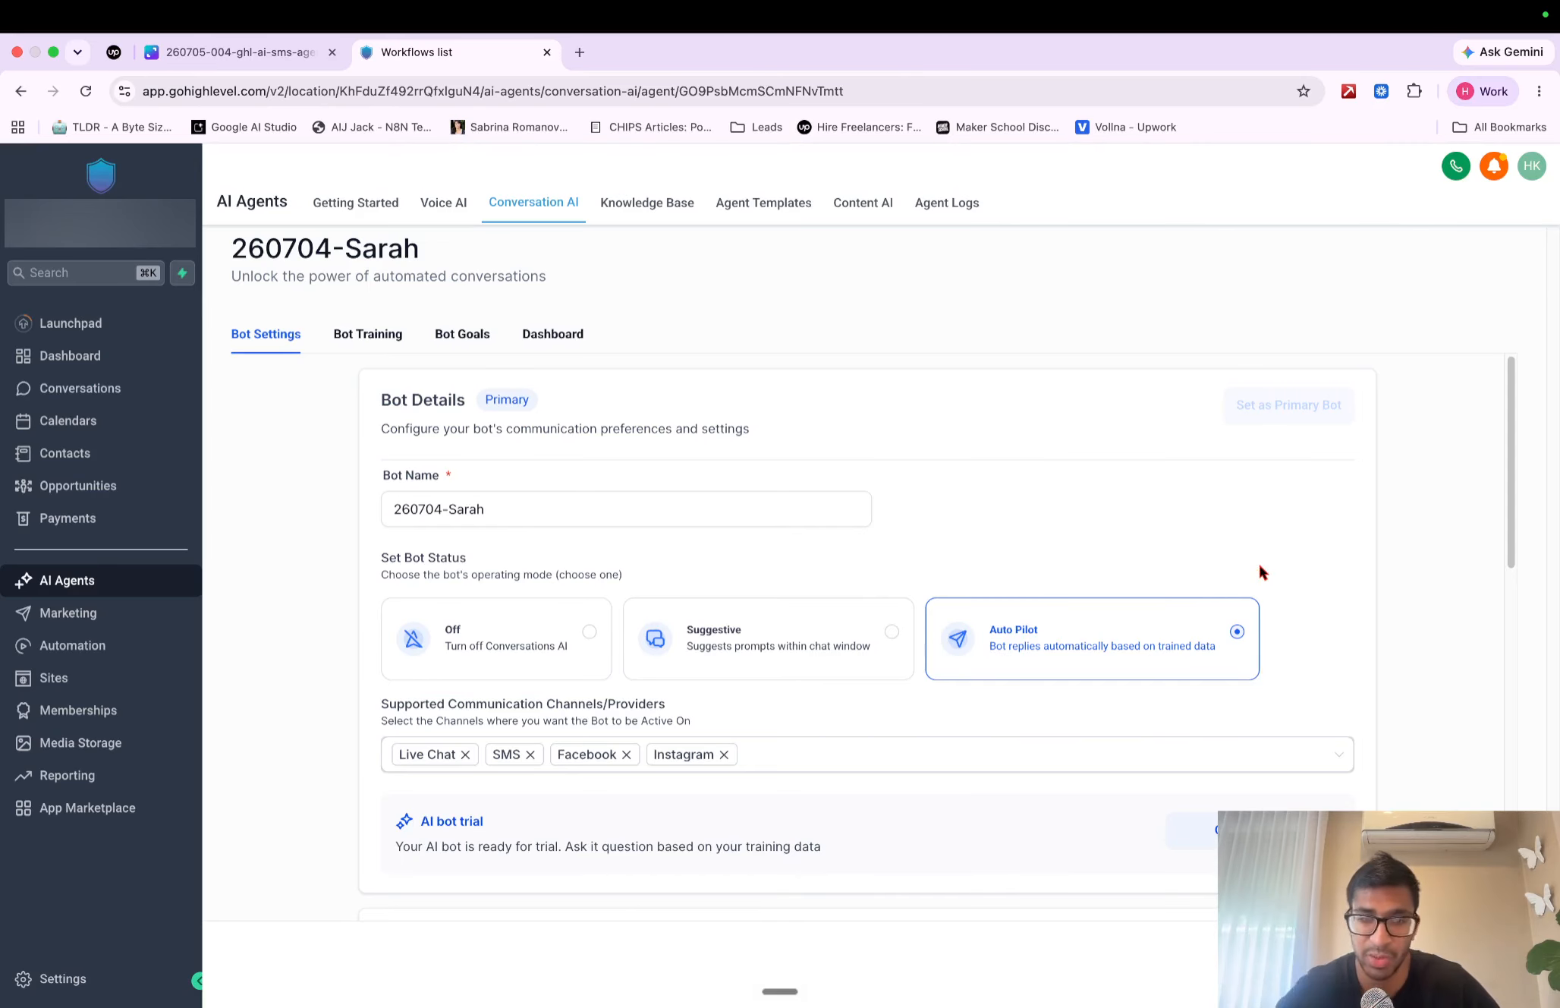
{"action": "left_click_drag", "start_coordinate": [383, 785], "coordinate": [629, 782]}
{"action": "left_click_drag", "start_coordinate": [680, 785], "coordinate": [774, 790]}
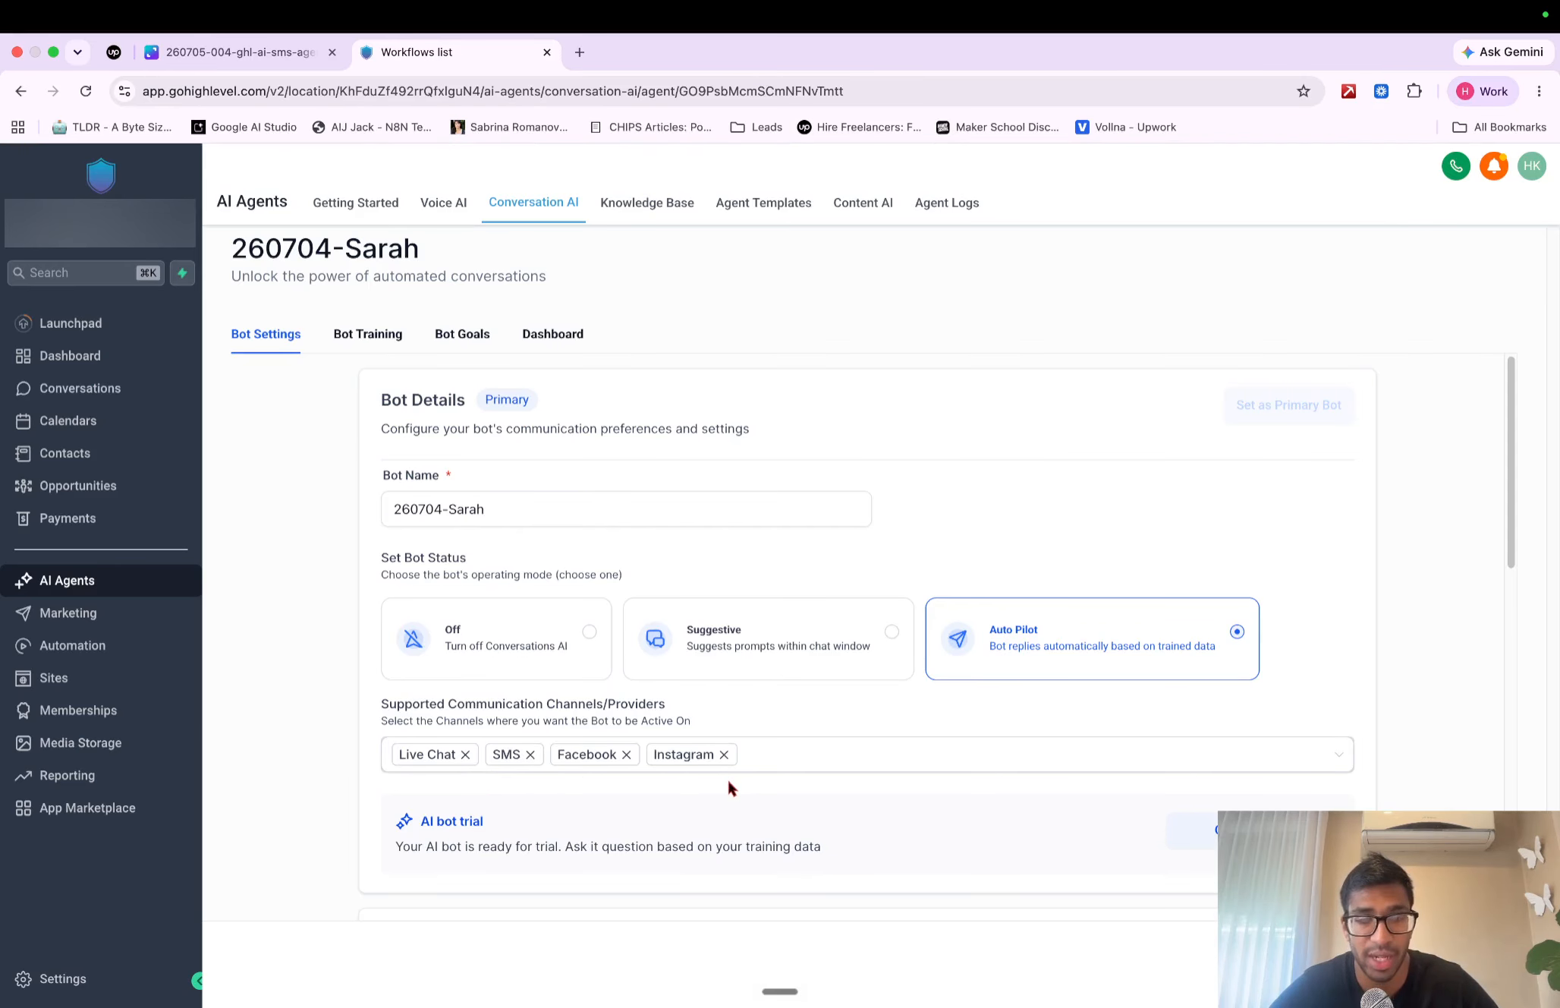
Examine the auto-pilot settings for wait time, message limit, image and voice note replies, sleep and reactivation, plus the response settings below.
{"action": "scroll", "coordinate": [729, 781], "scroll_direction": "down", "scroll_amount": 10}
{"action": "scroll", "coordinate": [737, 784], "scroll_direction": "up", "scroll_amount": 1}
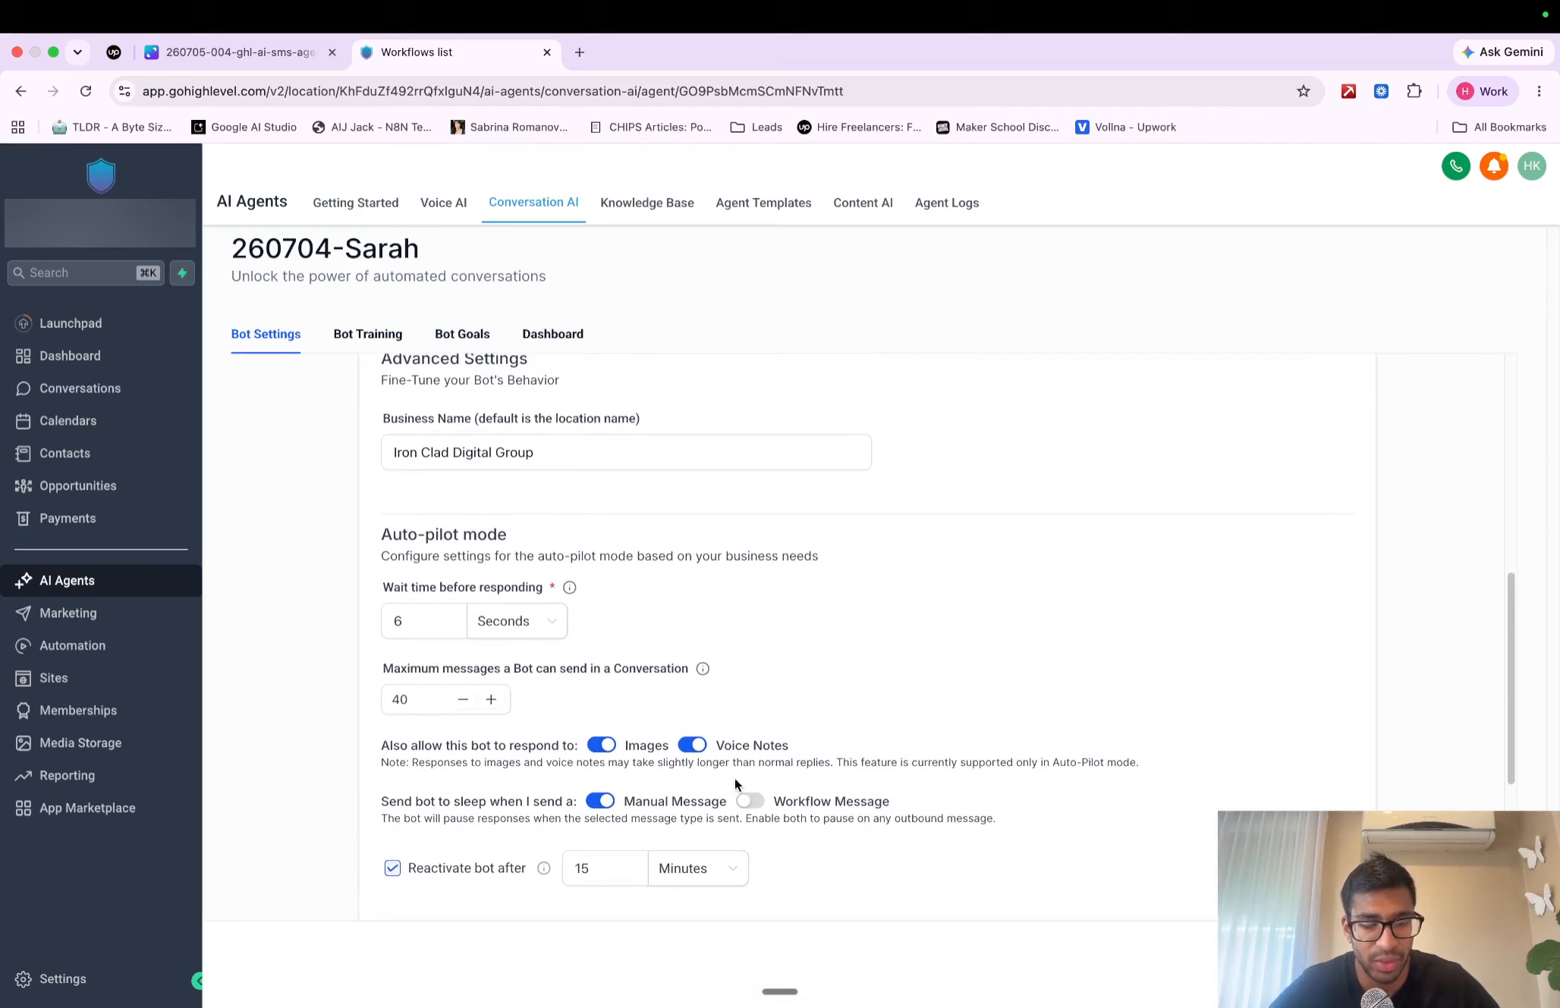
{"action": "mouse_move", "coordinate": [376, 642]}
{"action": "left_mouse_down"}
{"action": "mouse_move", "coordinate": [641, 658]}
{"action": "mouse_move", "coordinate": [569, 552]}
{"action": "mouse_move", "coordinate": [330, 645]}
{"action": "mouse_move", "coordinate": [400, 654]}
{"action": "left_mouse_up"}
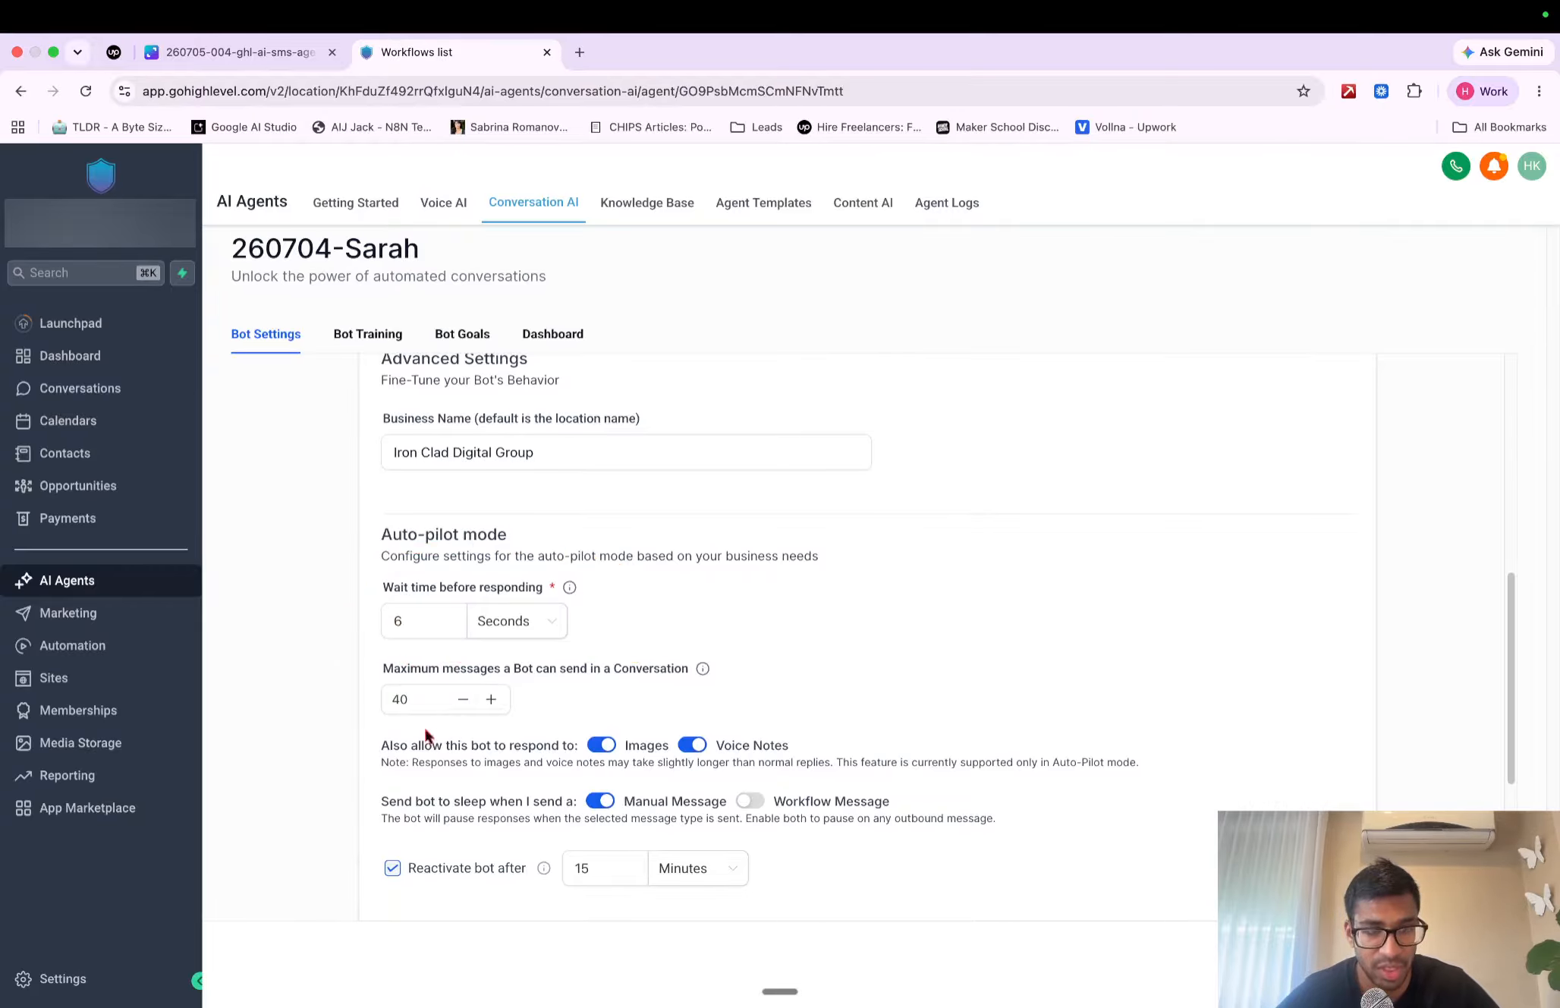
{"action": "mouse_move", "coordinate": [425, 735]}
{"action": "left_mouse_down"}
{"action": "mouse_move", "coordinate": [297, 674]}
{"action": "mouse_move", "coordinate": [672, 641]}
{"action": "mouse_move", "coordinate": [717, 700]}
{"action": "mouse_move", "coordinate": [414, 747]}
{"action": "left_mouse_up"}
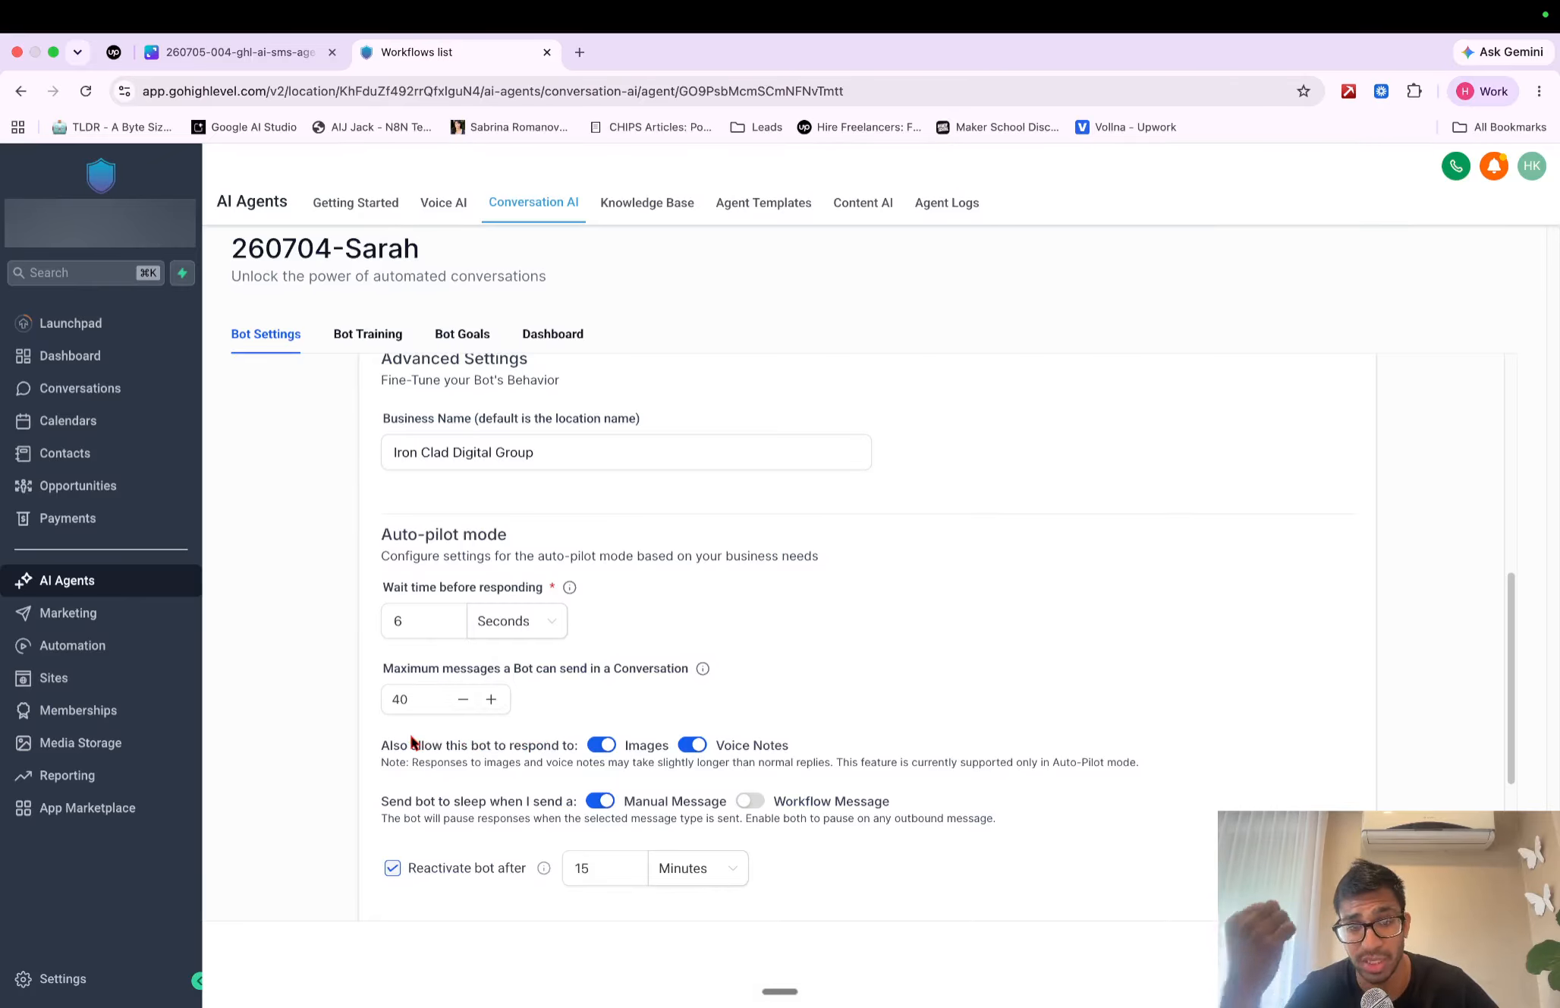
{"action": "left_click_drag", "start_coordinate": [498, 760], "coordinate": [717, 764]}
{"action": "mouse_move", "coordinate": [386, 825]}
{"action": "left_mouse_down"}
{"action": "mouse_move", "coordinate": [472, 844]}
{"action": "mouse_move", "coordinate": [667, 835]}
{"action": "left_mouse_up"}
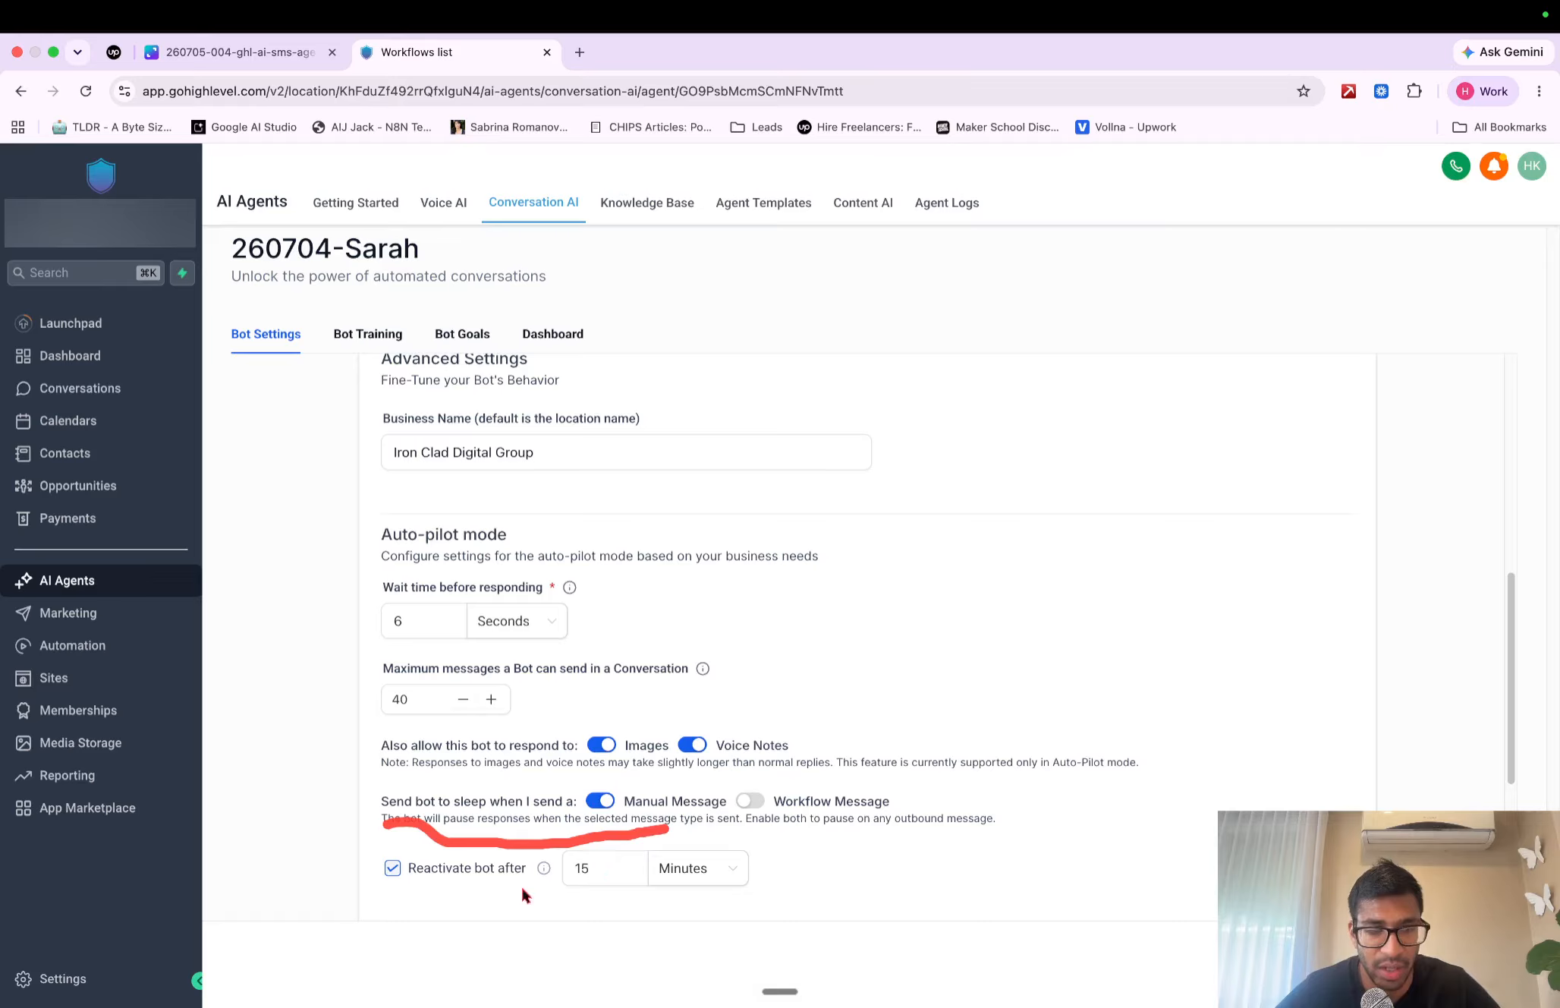
{"action": "left_click_drag", "start_coordinate": [357, 895], "coordinate": [477, 909]}
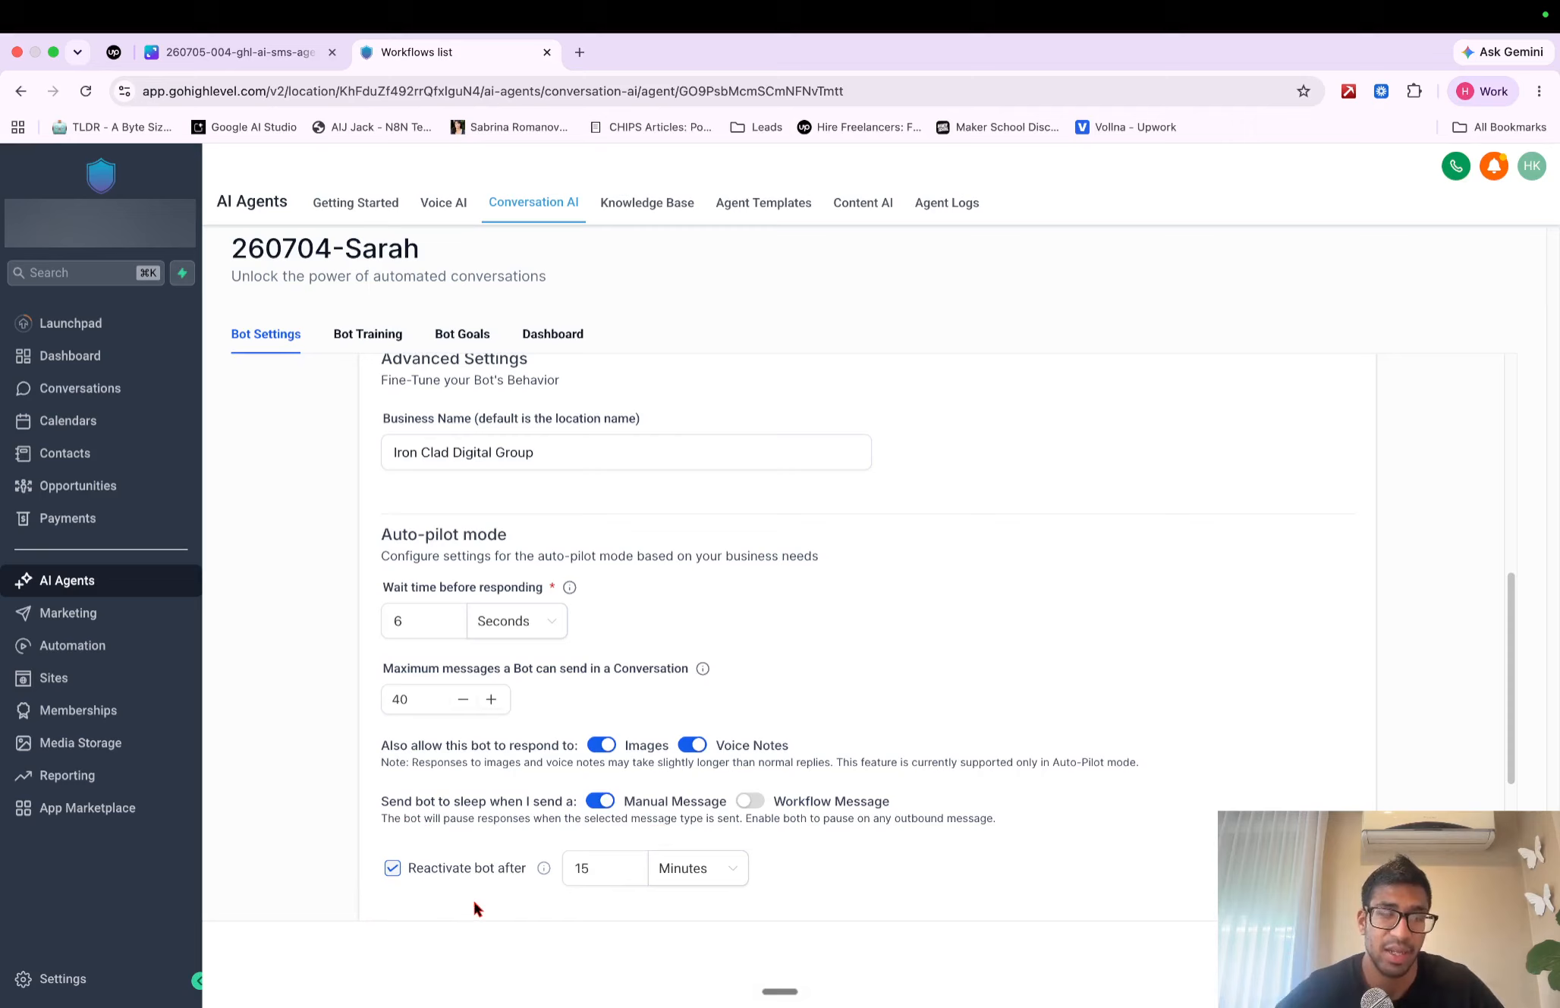
{"action": "mouse_move", "coordinate": [433, 896]}
{"action": "left_mouse_down"}
{"action": "mouse_move", "coordinate": [592, 922]}
{"action": "mouse_move", "coordinate": [824, 903]}
{"action": "mouse_move", "coordinate": [668, 826]}
{"action": "mouse_move", "coordinate": [330, 869]}
{"action": "mouse_move", "coordinate": [372, 922]}
{"action": "mouse_move", "coordinate": [466, 911]}
{"action": "left_mouse_up"}
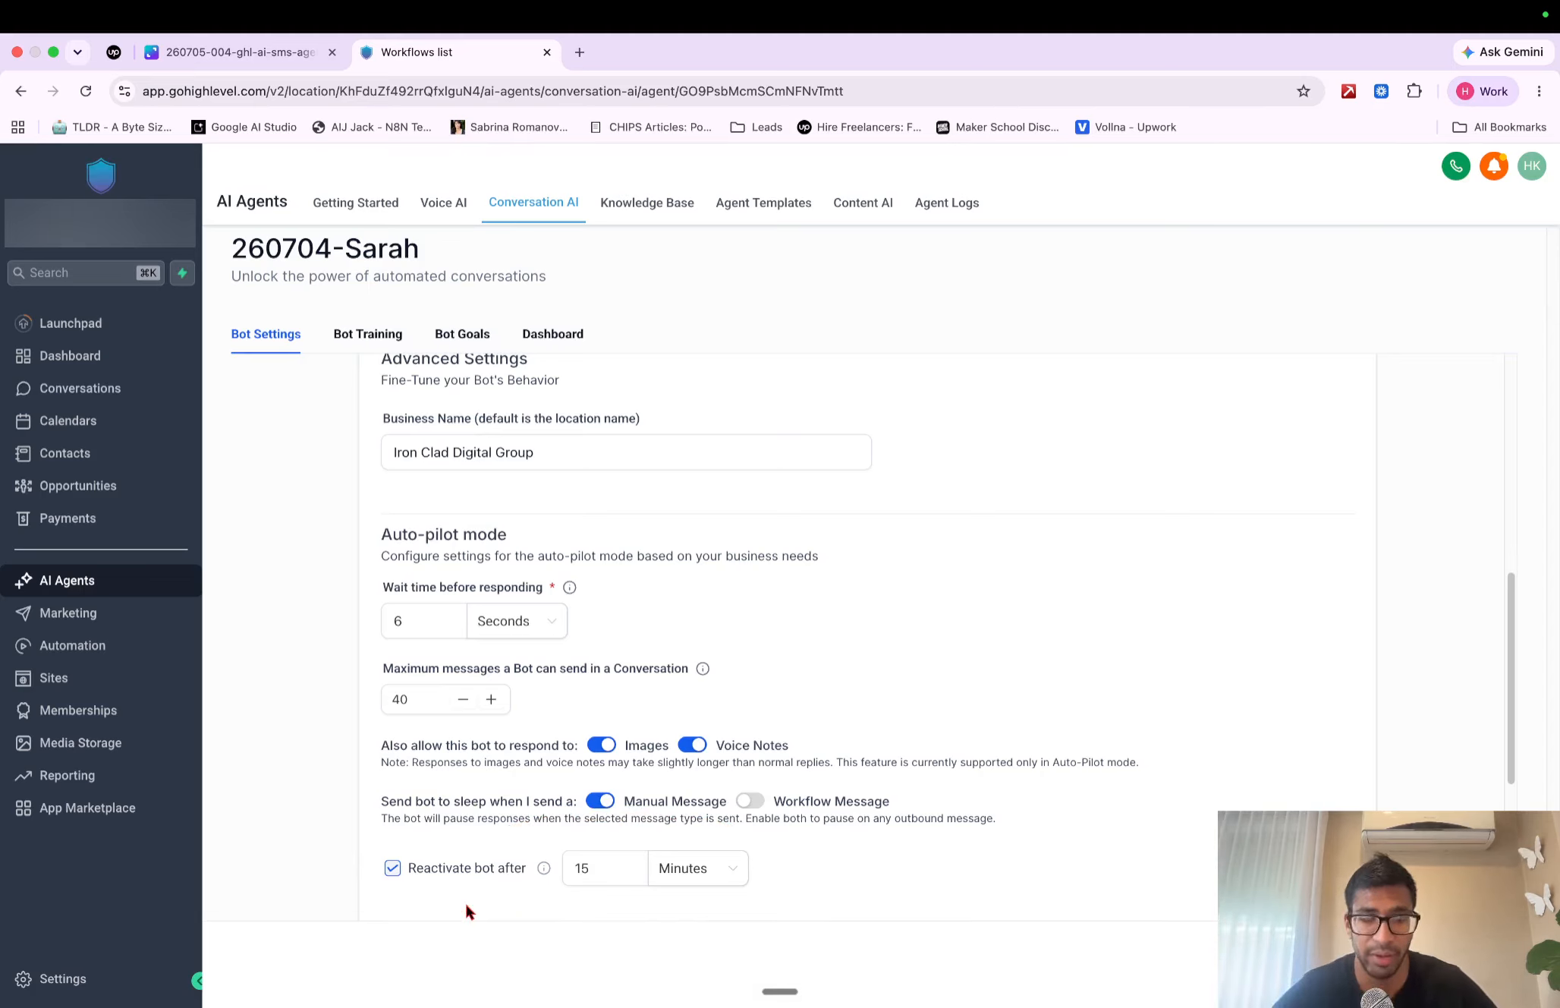
{"action": "scroll", "coordinate": [1224, 645], "scroll_direction": "down", "scroll_amount": 5}
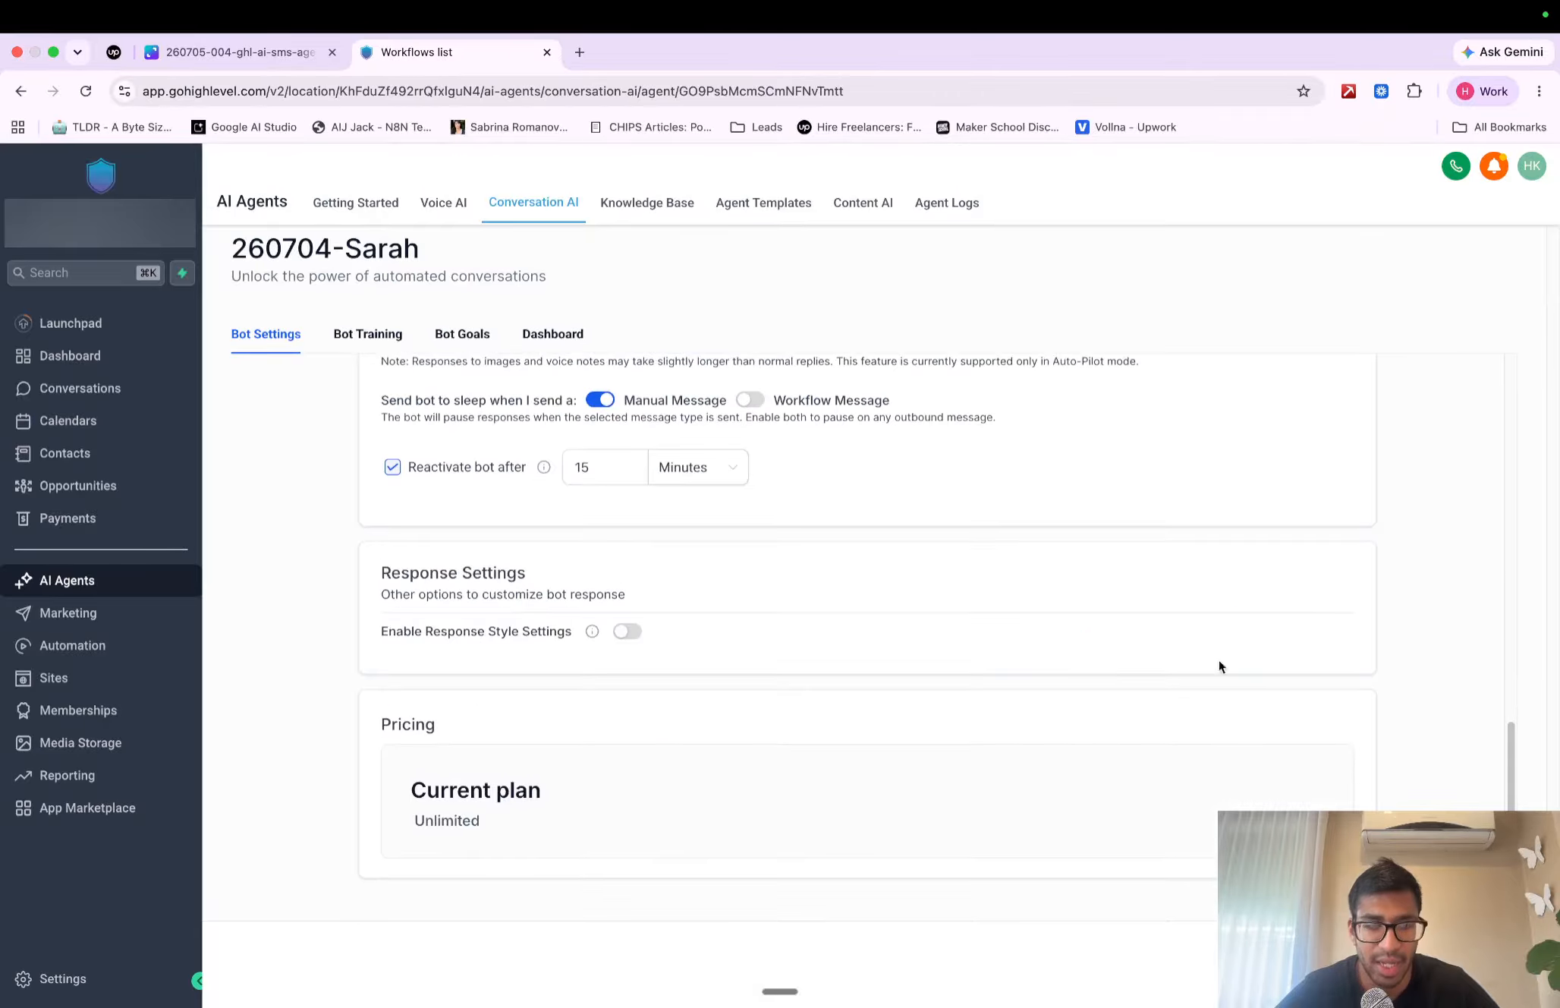
{"action": "scroll", "coordinate": [942, 657], "scroll_direction": "up", "scroll_amount": 10}
Open the agent's Bot Training section and inspect which knowledge base Trigger 1 uses, closing its editor without changes.
{"action": "left_click", "coordinate": [367, 334]}
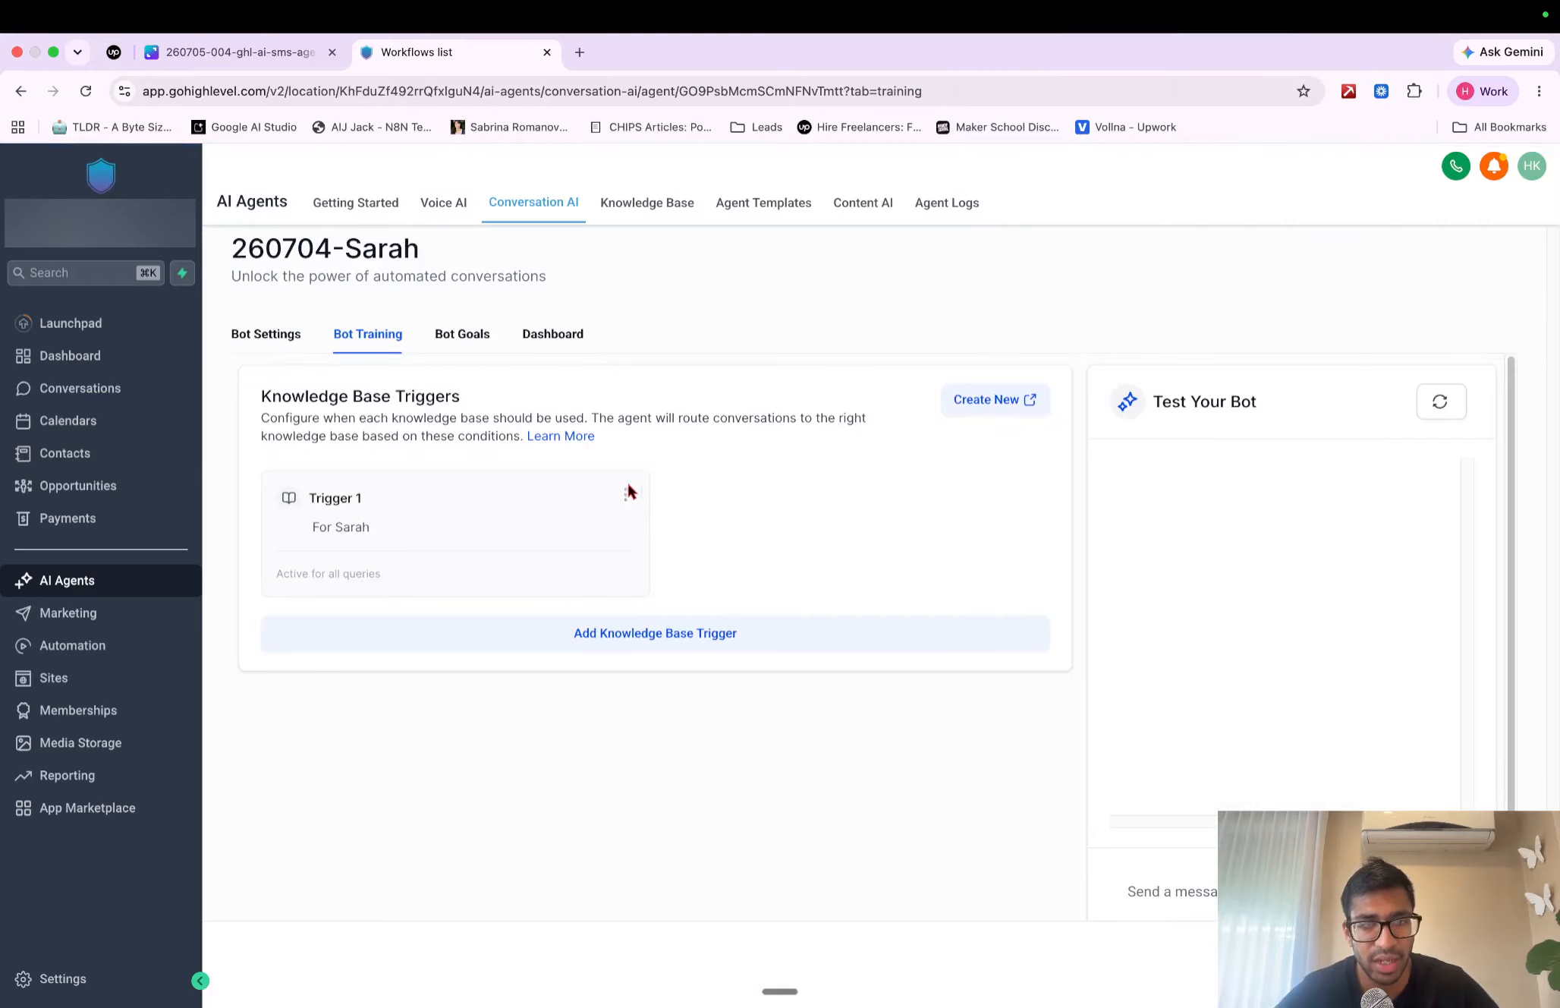
{"action": "mouse_move", "coordinate": [611, 466]}
{"action": "left_mouse_down"}
{"action": "mouse_move", "coordinate": [277, 492]}
{"action": "mouse_move", "coordinate": [682, 599]}
{"action": "mouse_move", "coordinate": [589, 452]}
{"action": "left_mouse_up"}
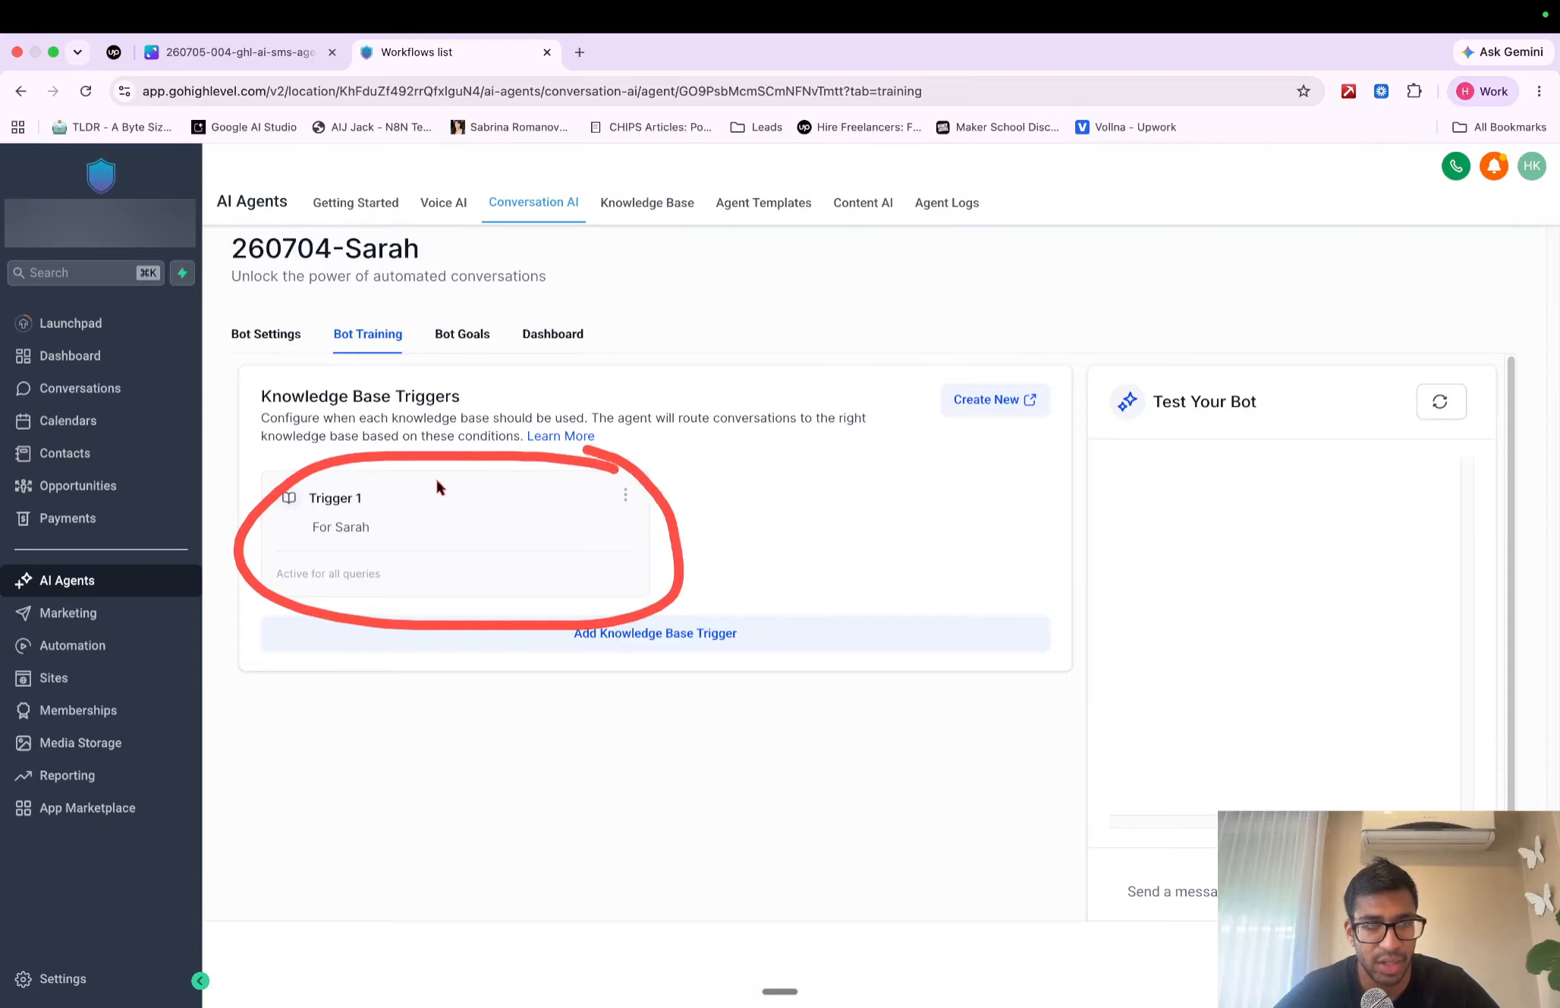
{"action": "left_click", "coordinate": [625, 495]}
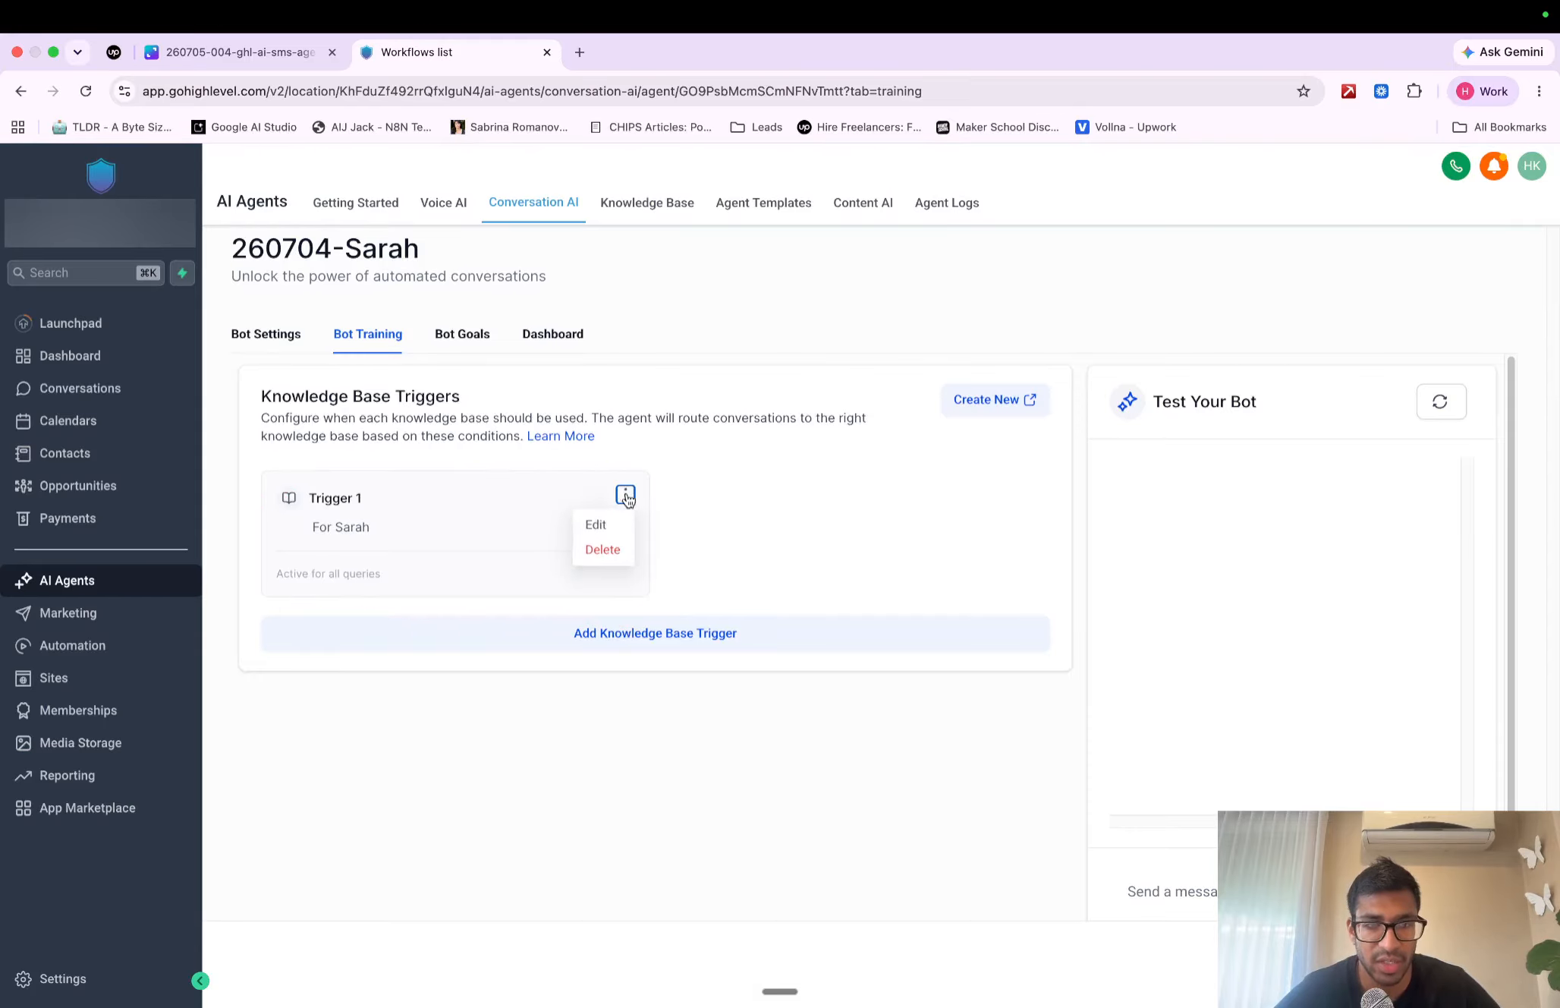
{"action": "left_click", "coordinate": [596, 525]}
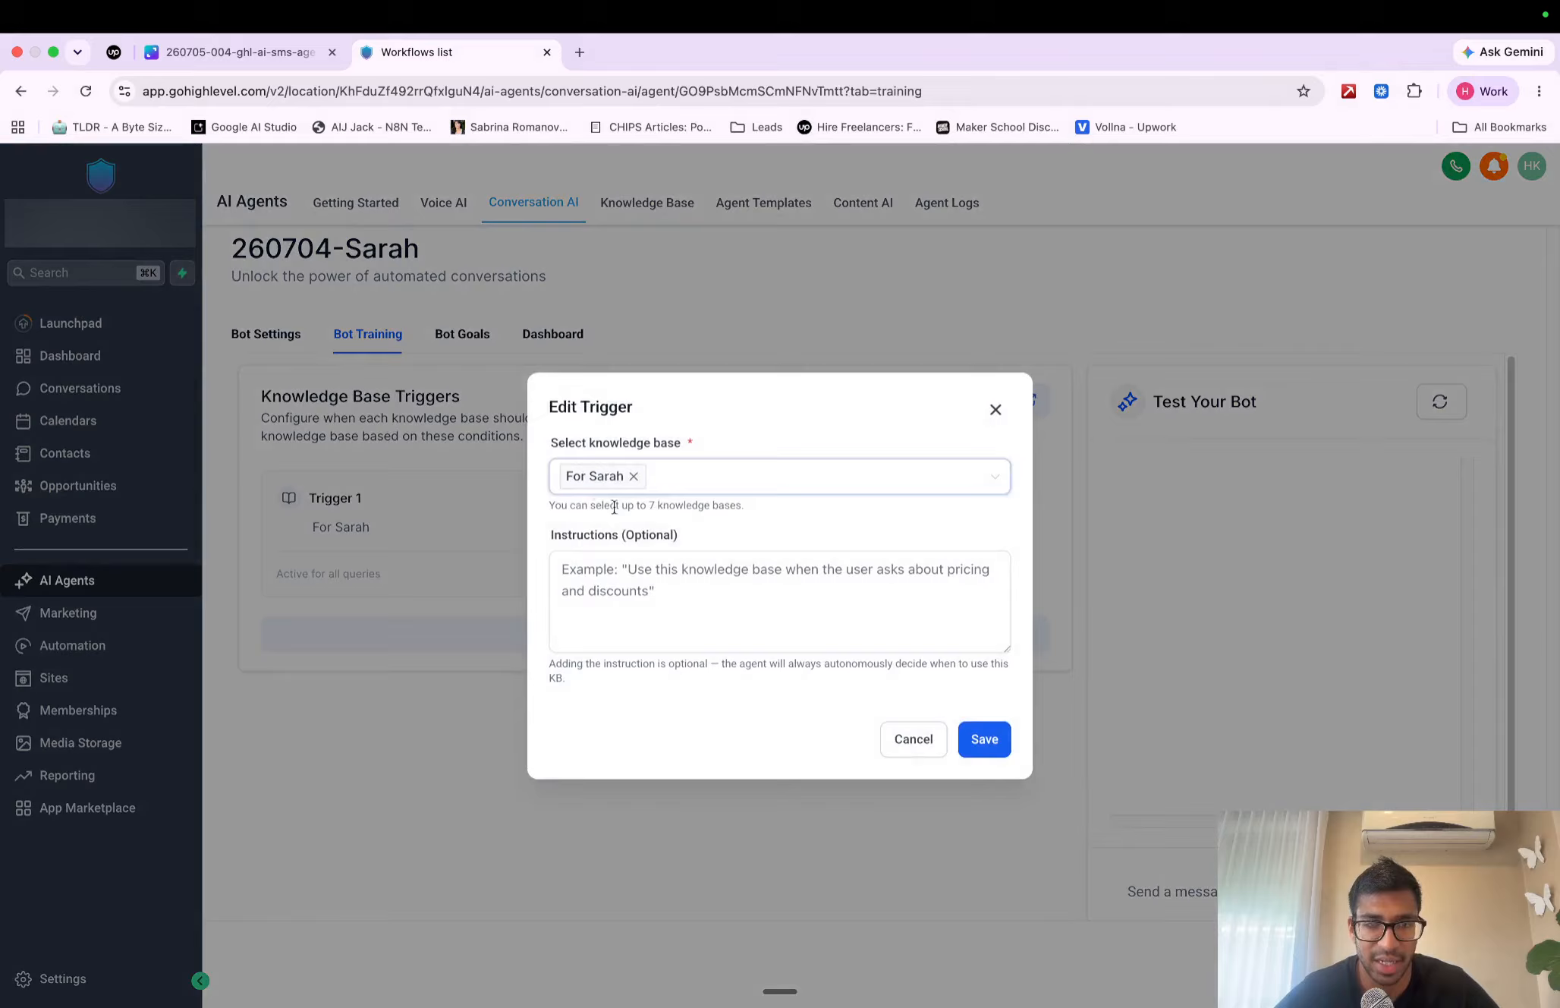
{"action": "left_click", "coordinate": [997, 411]}
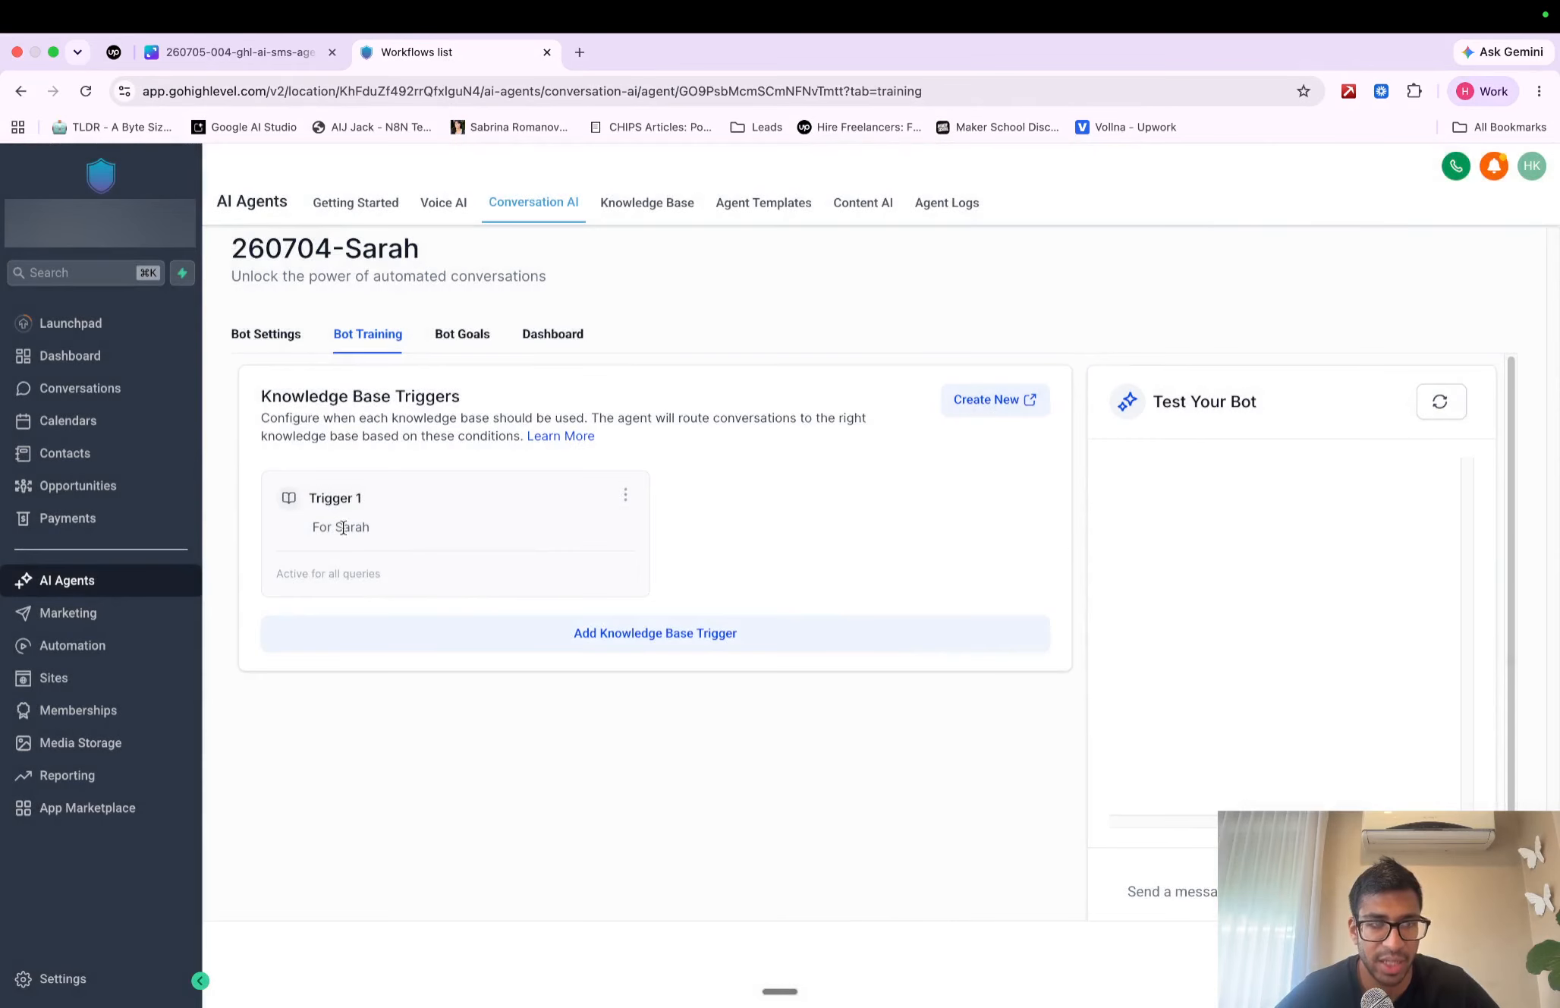
{"action": "left_click_drag", "start_coordinate": [313, 527], "coordinate": [401, 543]}
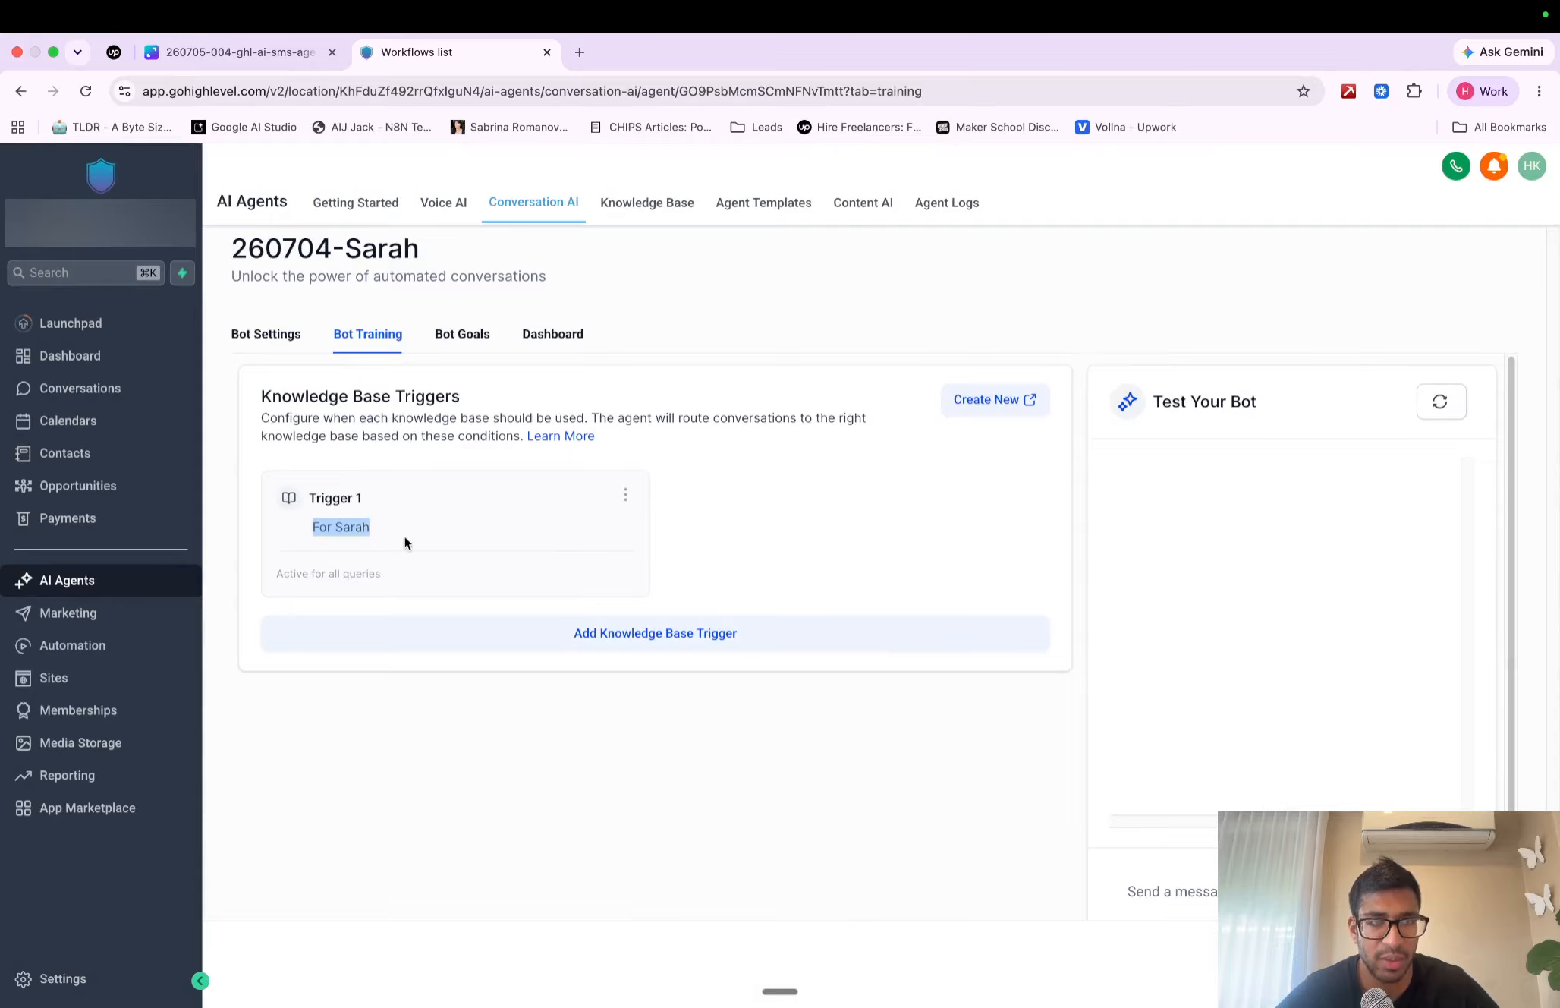
Duplicate the current browser tab and open the Knowledge Base list in the copy.
{"action": "right_click", "coordinate": [444, 50]}
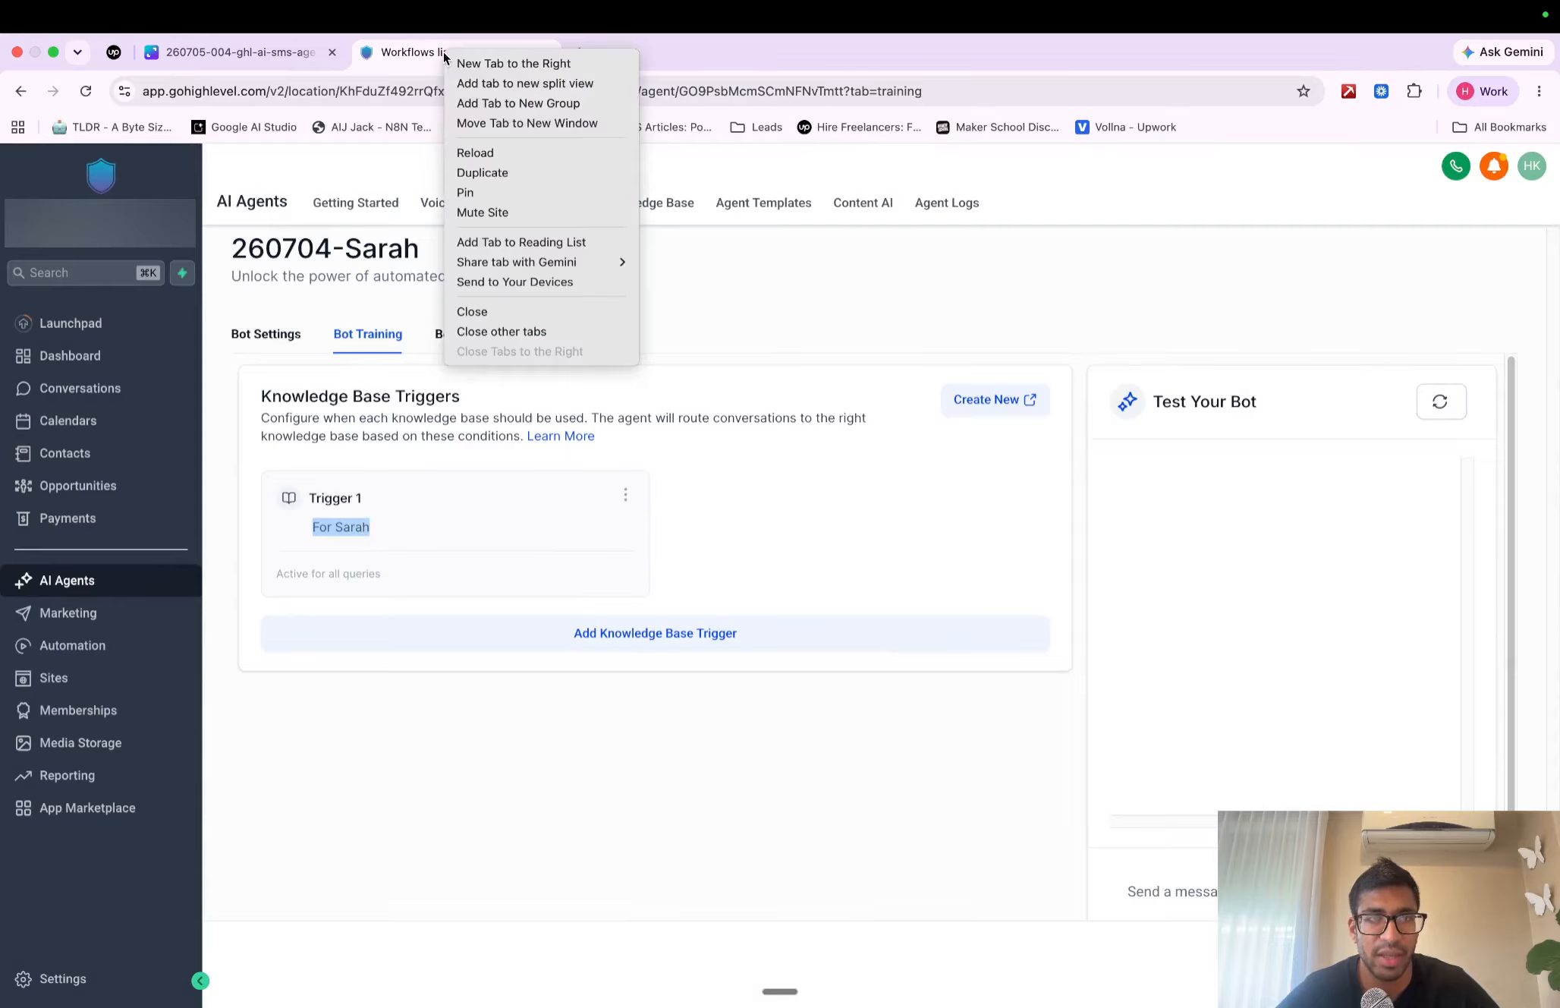
{"action": "left_click", "coordinate": [506, 174]}
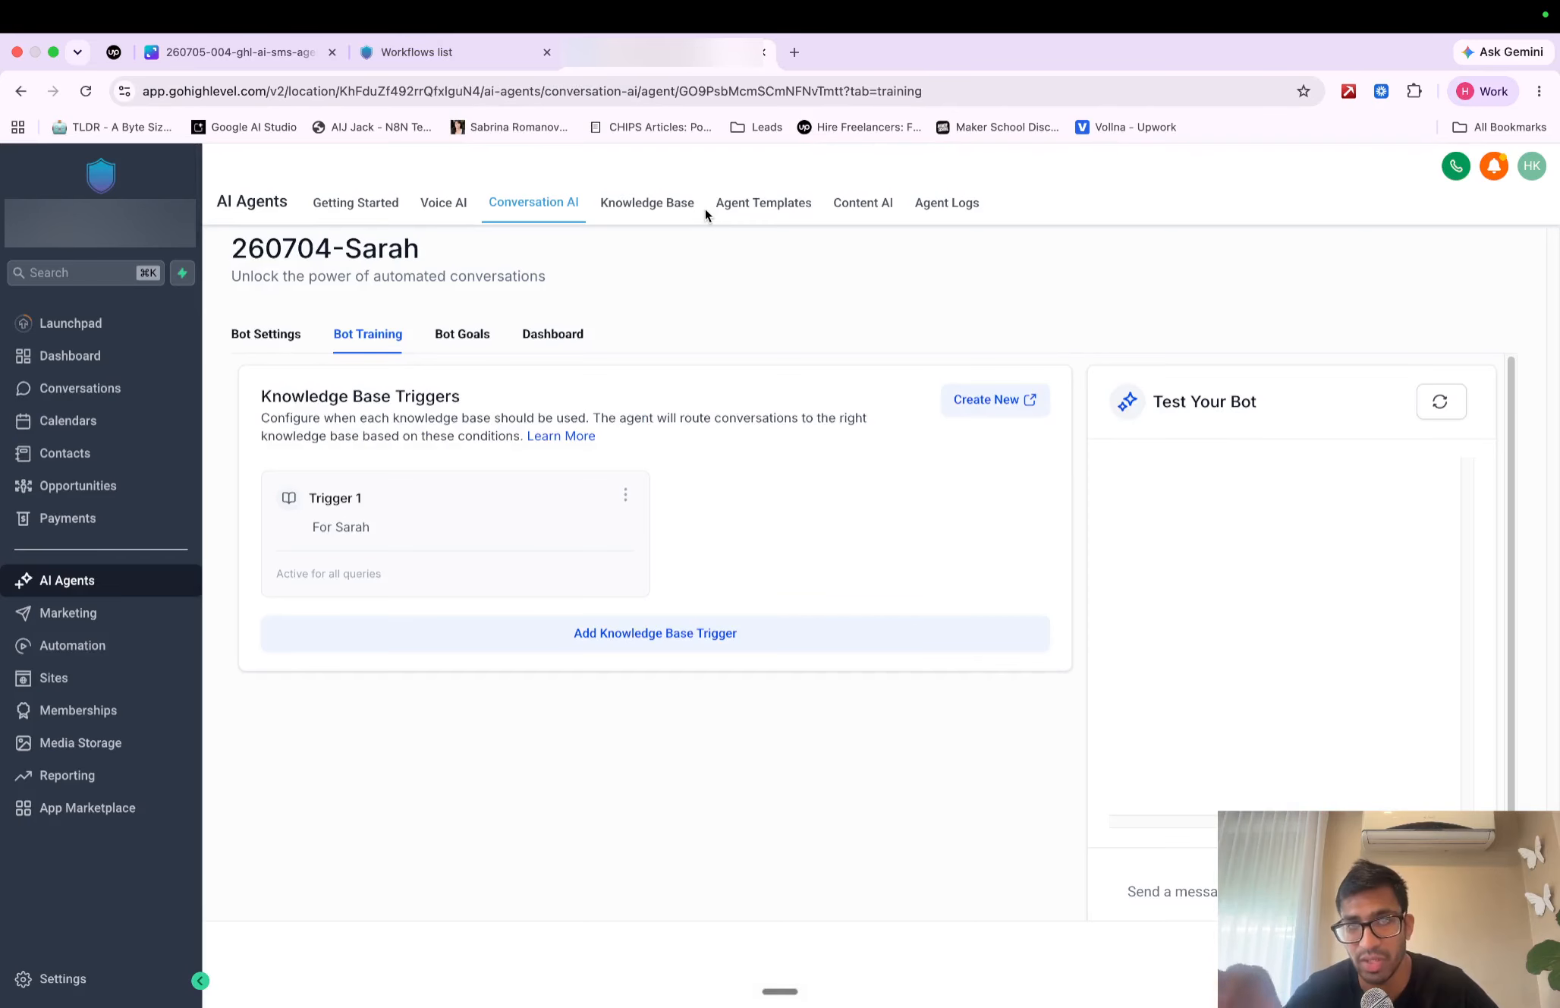
{"action": "left_click", "coordinate": [649, 206]}
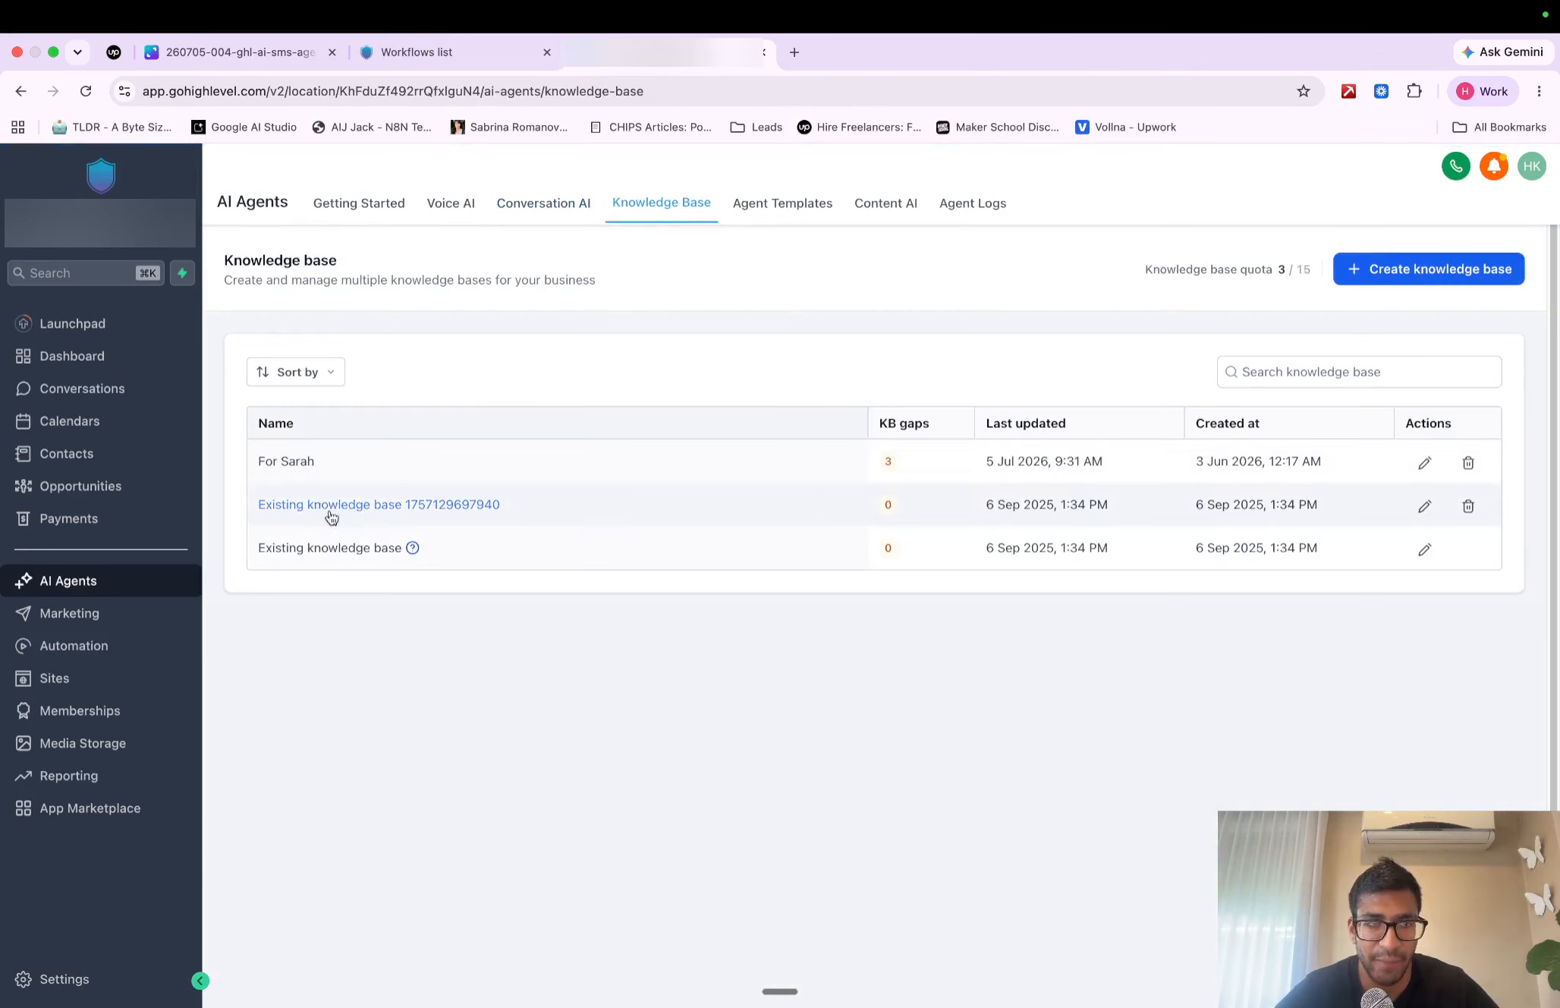
Open the FAQs of the "For Sarah" knowledge base and expand the answer to "How does the removal process work?".
{"action": "left_click", "coordinate": [292, 463]}
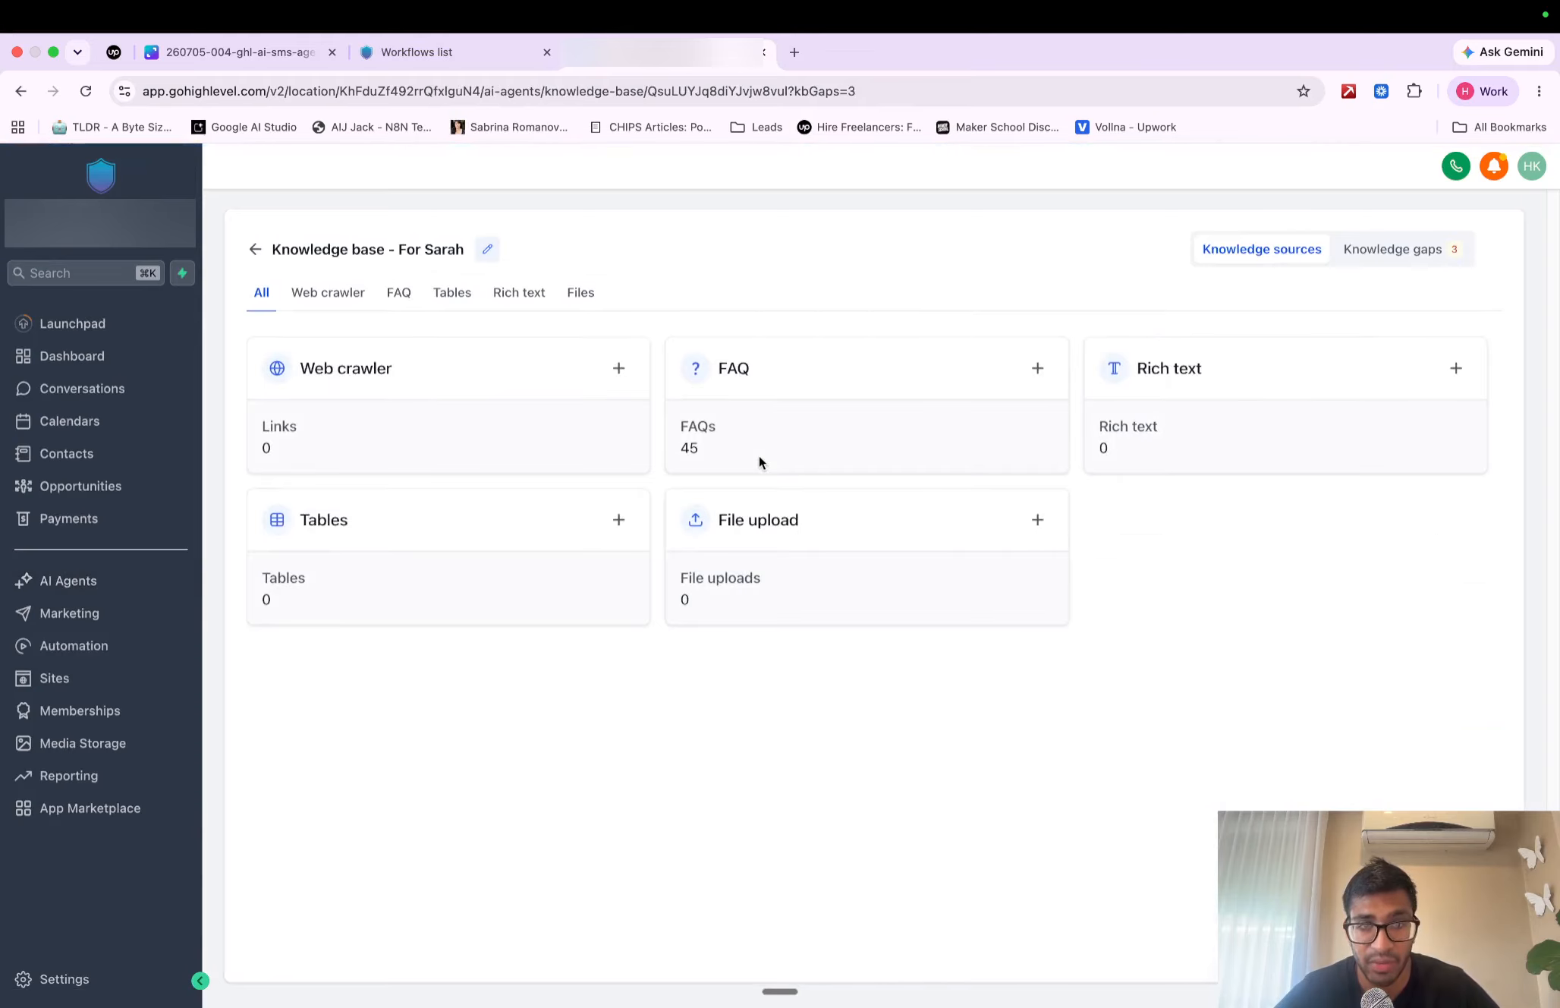
{"action": "left_click", "coordinate": [758, 373]}
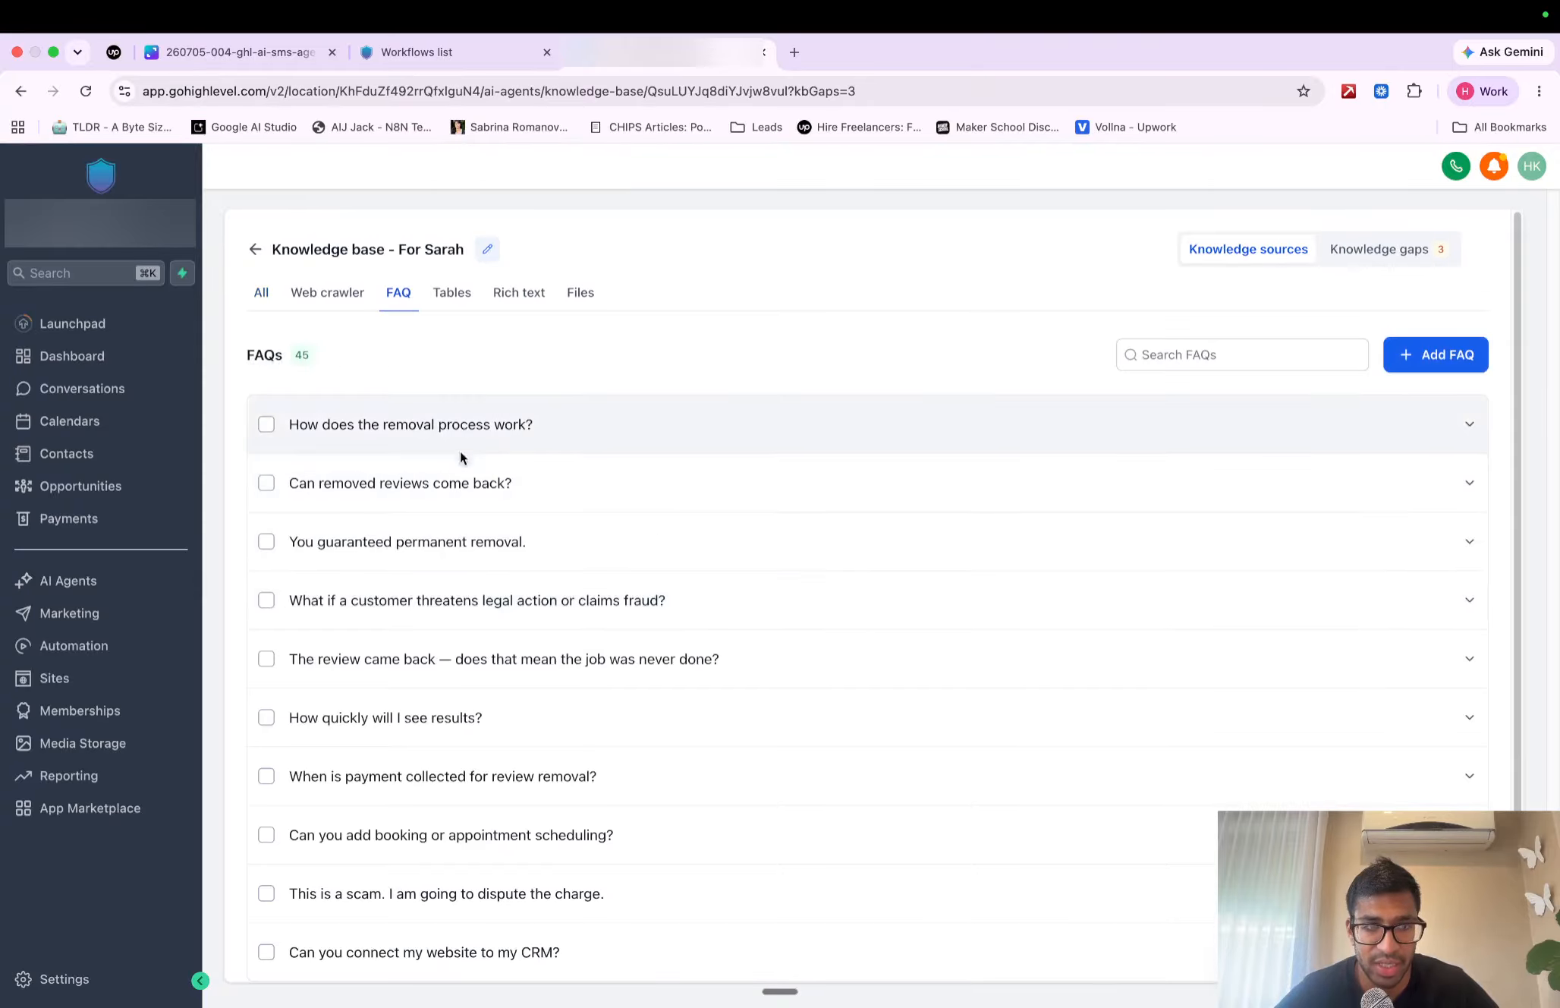
{"action": "left_click", "coordinate": [524, 425]}
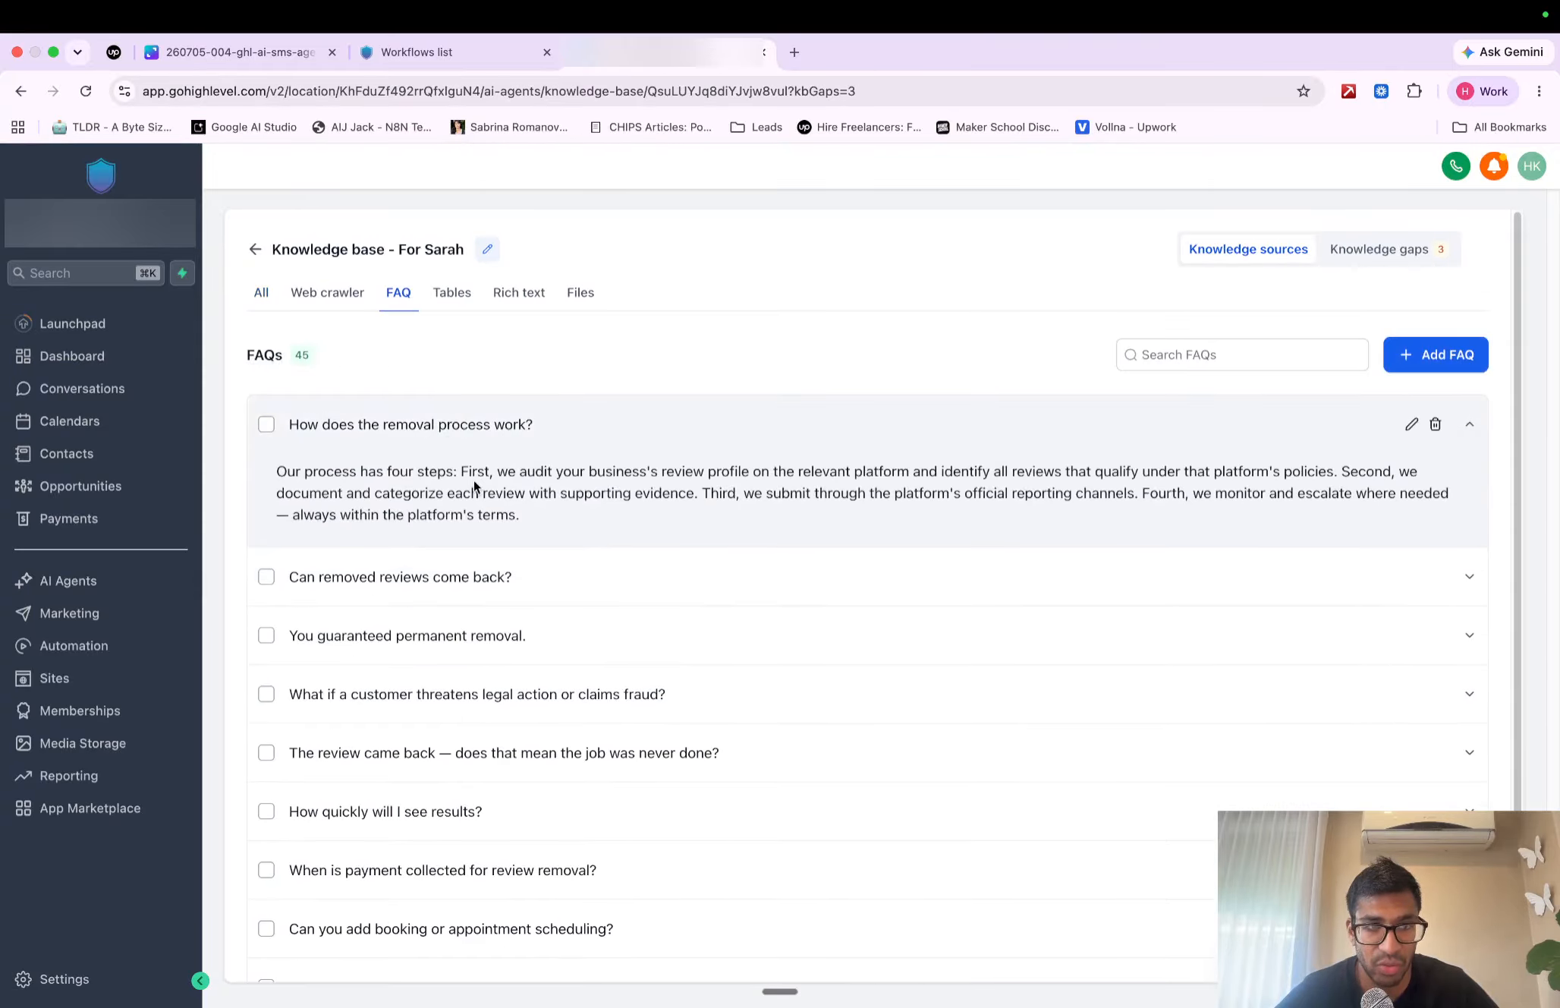